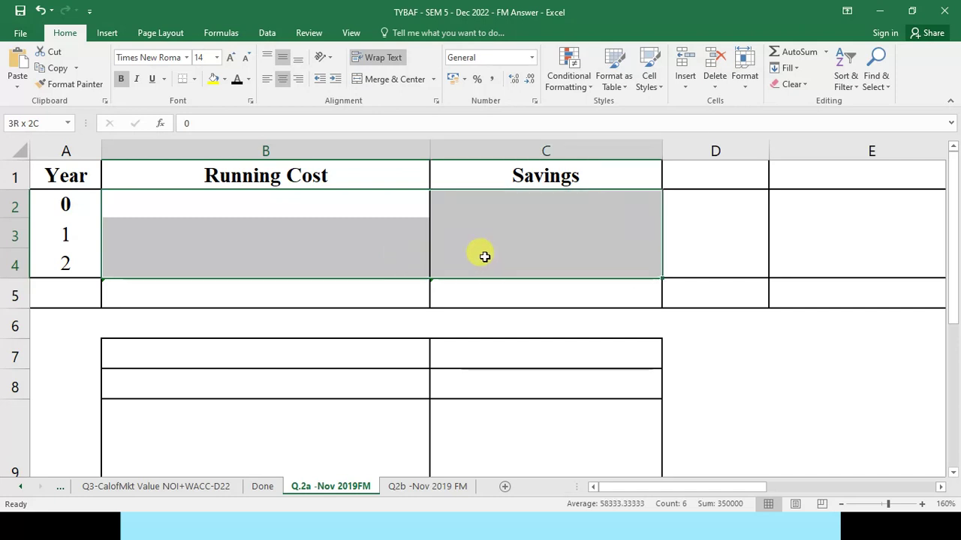
# - Turn the hidden running cost and savings values for years 0 to 2 (B2:C4) black
pyautogui.click(237, 79)
pyautogui.click(298, 232)
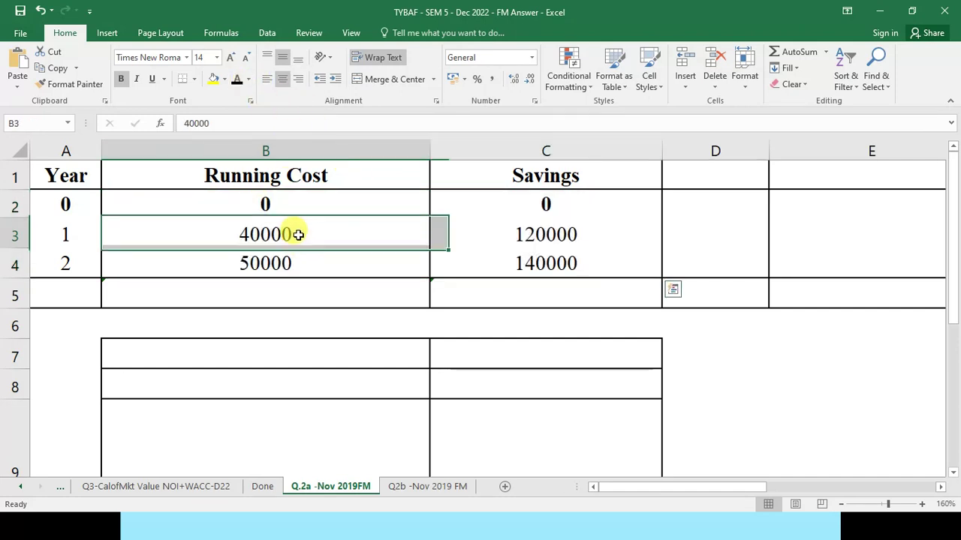
pyautogui.click(296, 257)
pyautogui.click(512, 233)
pyautogui.click(523, 259)
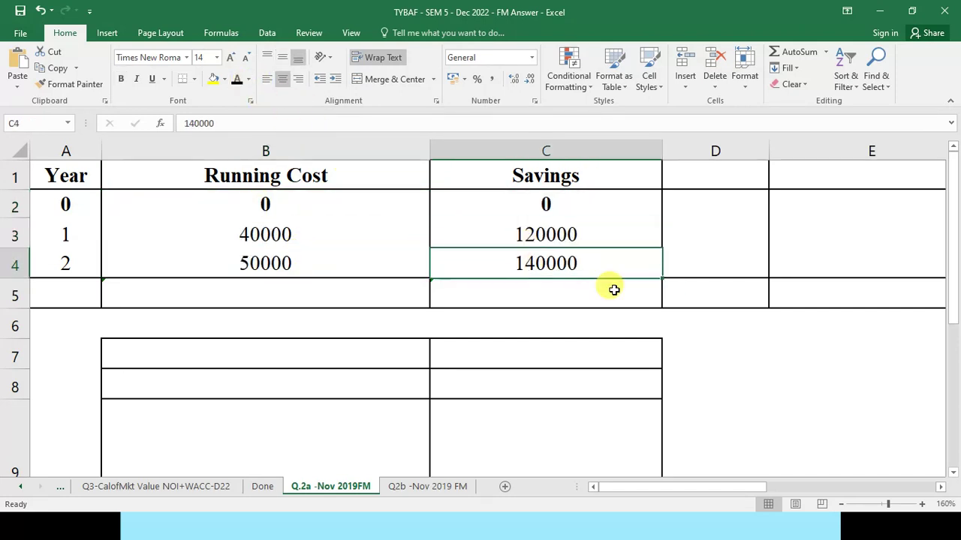
# - Switch to the question slide and underline "1 at 8%" in the present value sentence, ending back in the Excel workbook
pyautogui.hotkey('alt', 'Tab')
pyautogui.hotkey('alt', 'Tab')
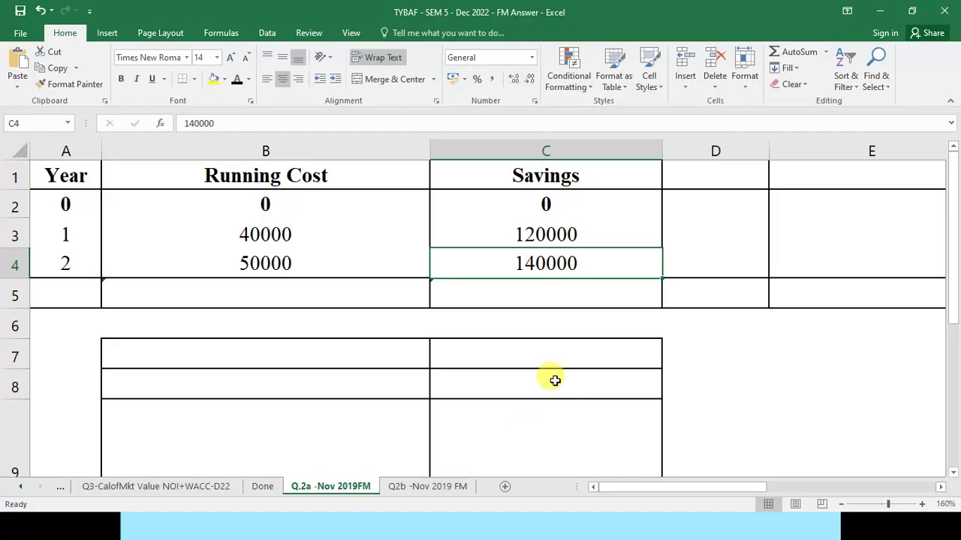
pyautogui.hotkey('alt', 'Tab')
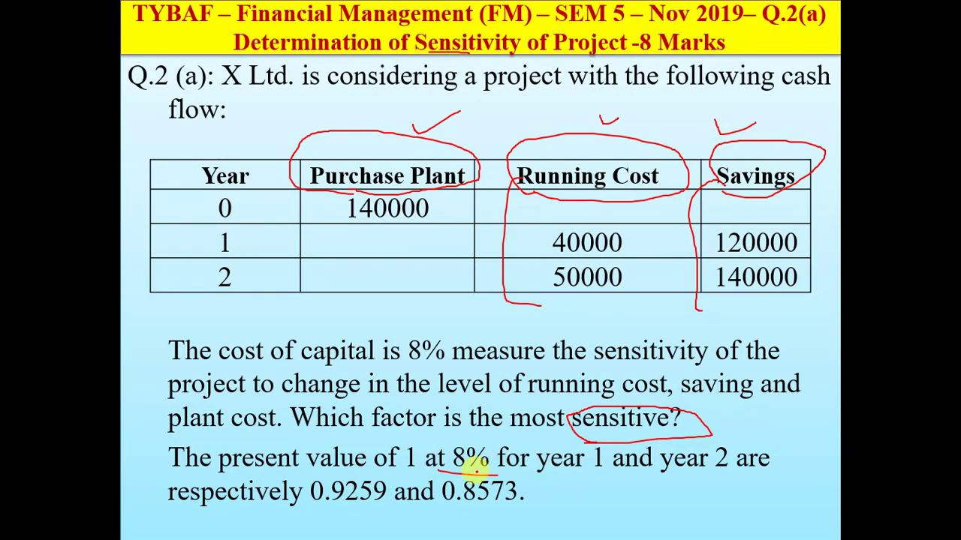
pyautogui.moveTo(499, 478); pyautogui.dragTo(499, 479)
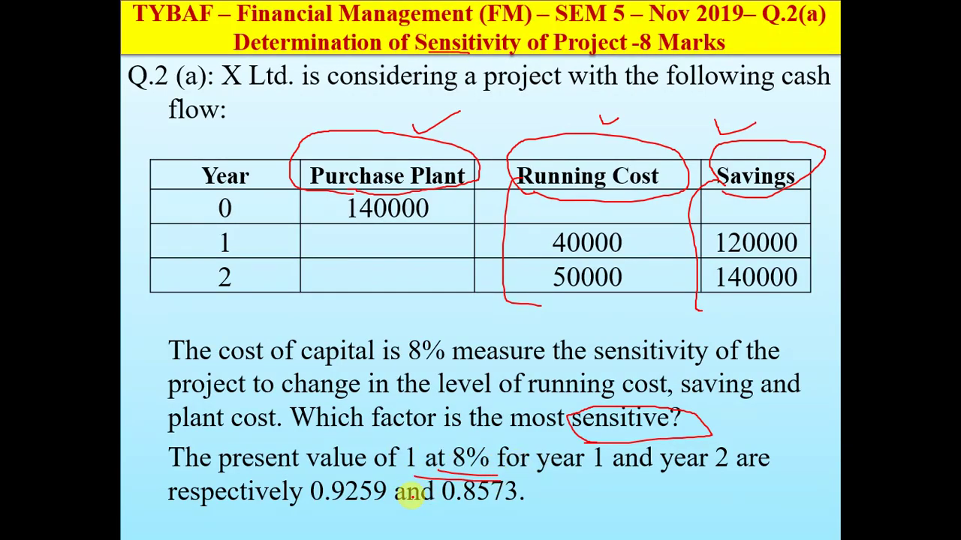
pyautogui.hotkey('alt', 'Tab')
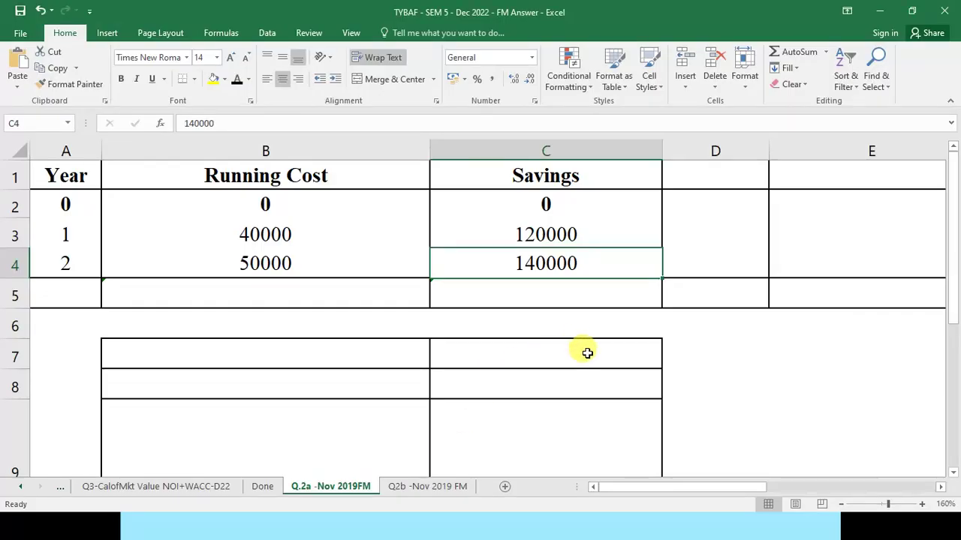
# - Turn the hidden PV Factor heading and its values for years 0 to 2 (D1:D4) black
pyautogui.scroll(-2, 587, 353)
pyautogui.moveTo(608, 171); pyautogui.dragTo(605, 237)
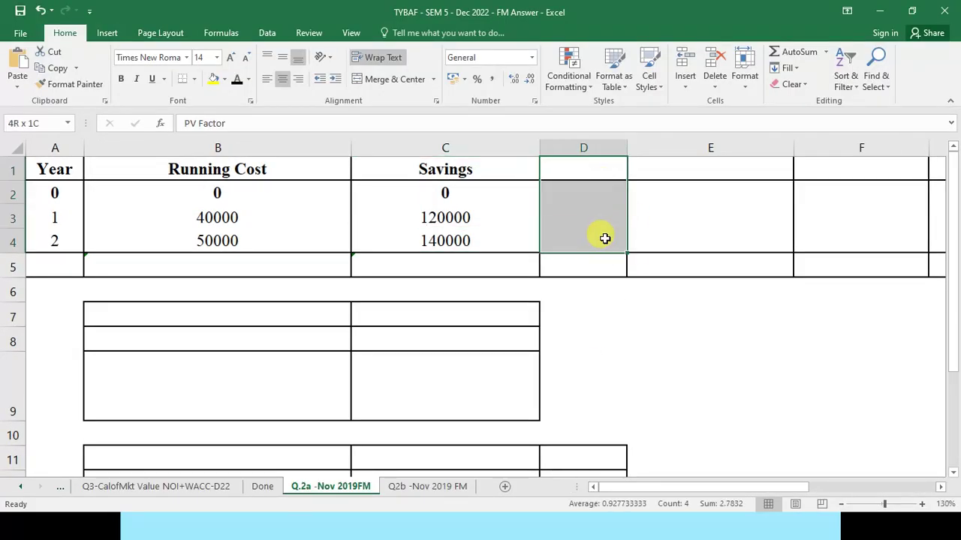
pyautogui.click(237, 79)
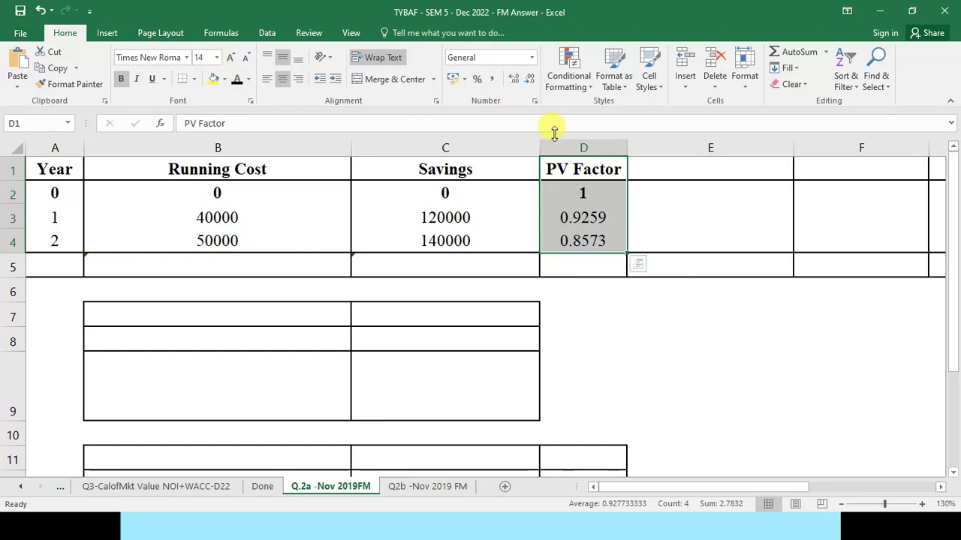
pyautogui.click(594, 194)
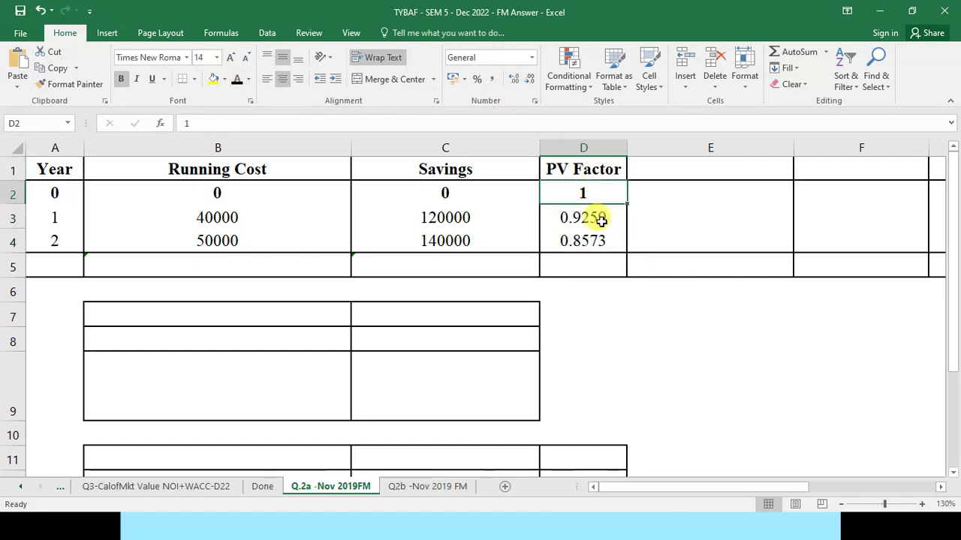
pyautogui.click(580, 217)
pyautogui.click(593, 243)
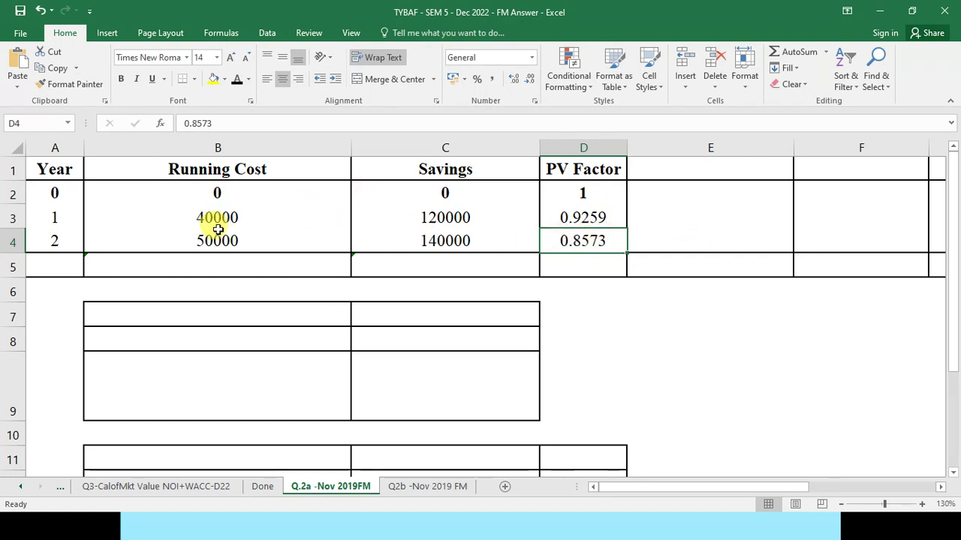
# - Turn the hidden PV of Running Cost heading and its yearly values (E1:E4) black
pyautogui.moveTo(217, 225); pyautogui.dragTo(217, 240)
pyautogui.moveTo(605, 218); pyautogui.dragTo(606, 238)
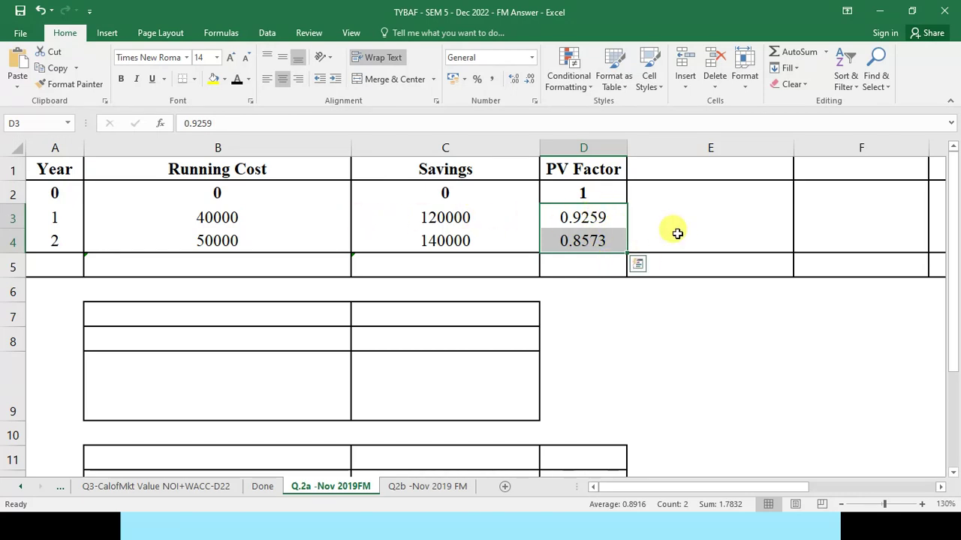
pyautogui.moveTo(690, 165); pyautogui.dragTo(690, 233)
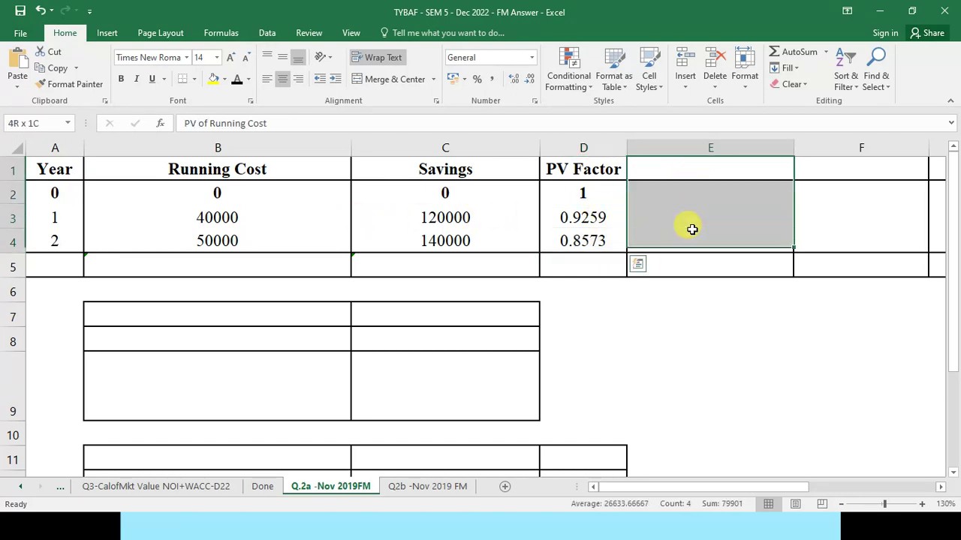
pyautogui.click(237, 79)
# - Fill the year 1 and year 2 running costs and their matching PV factors with yellow
pyautogui.click(257, 221)
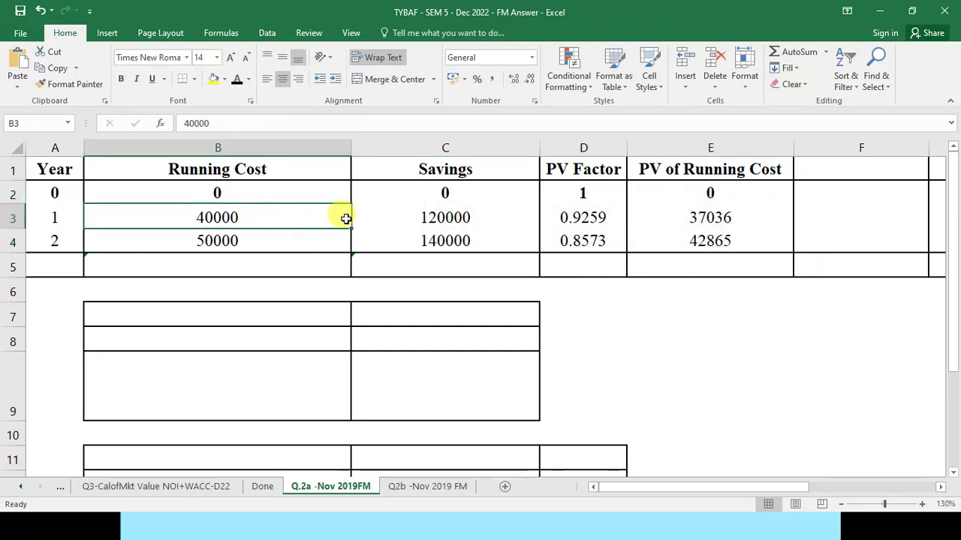
pyautogui.keyDown('ctrl'); pyautogui.click(564, 219); pyautogui.keyUp('ctrl')
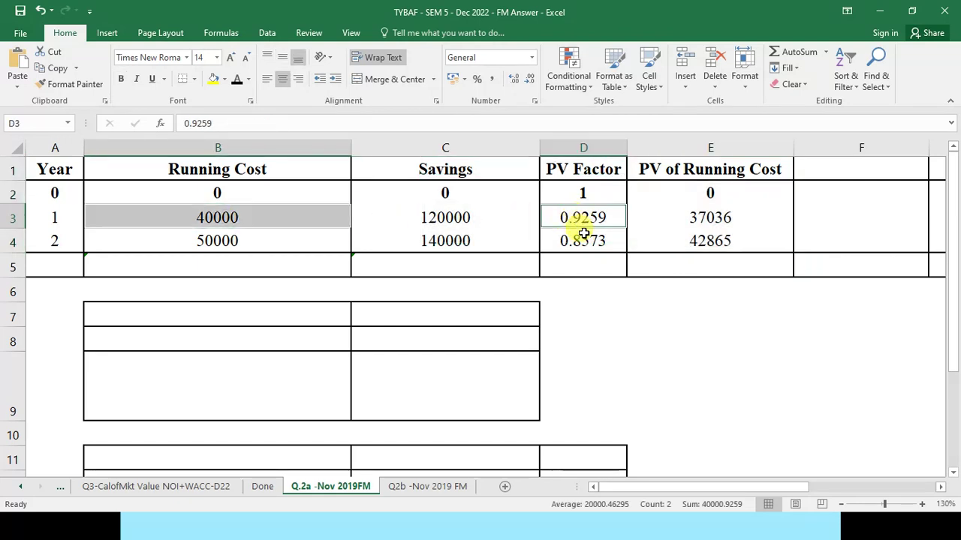
pyautogui.click(213, 79)
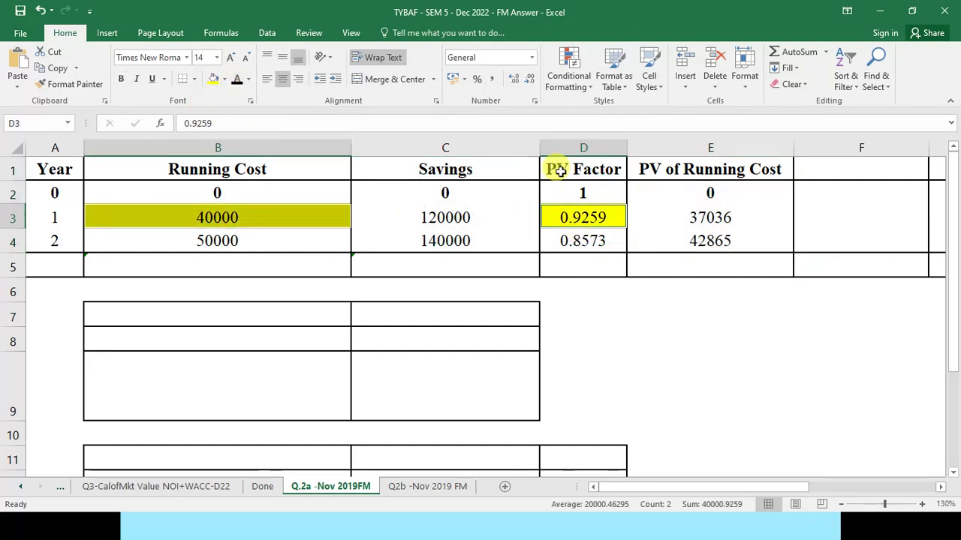
pyautogui.click(708, 217)
pyautogui.click(240, 236)
pyautogui.keyDown('ctrl'); pyautogui.click(586, 241); pyautogui.keyUp('ctrl')
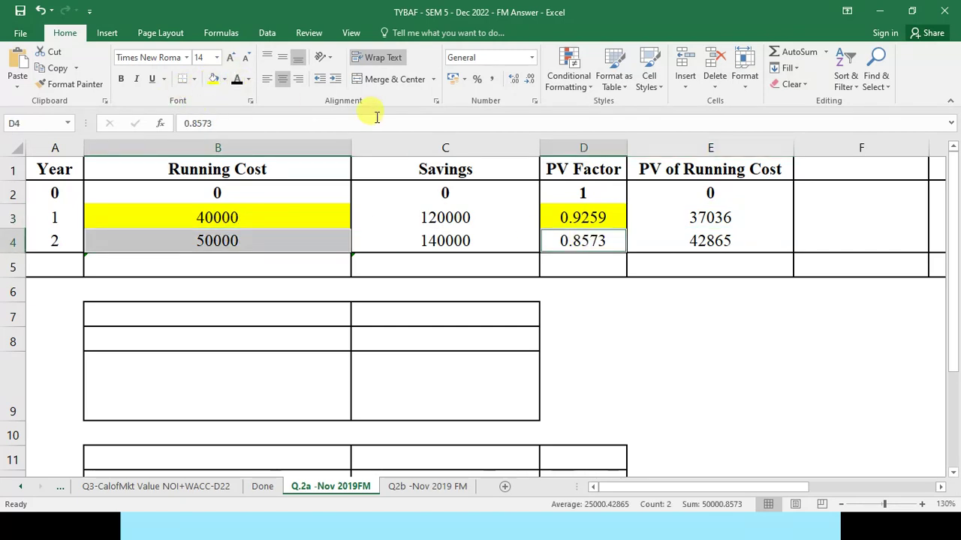
pyautogui.click(214, 80)
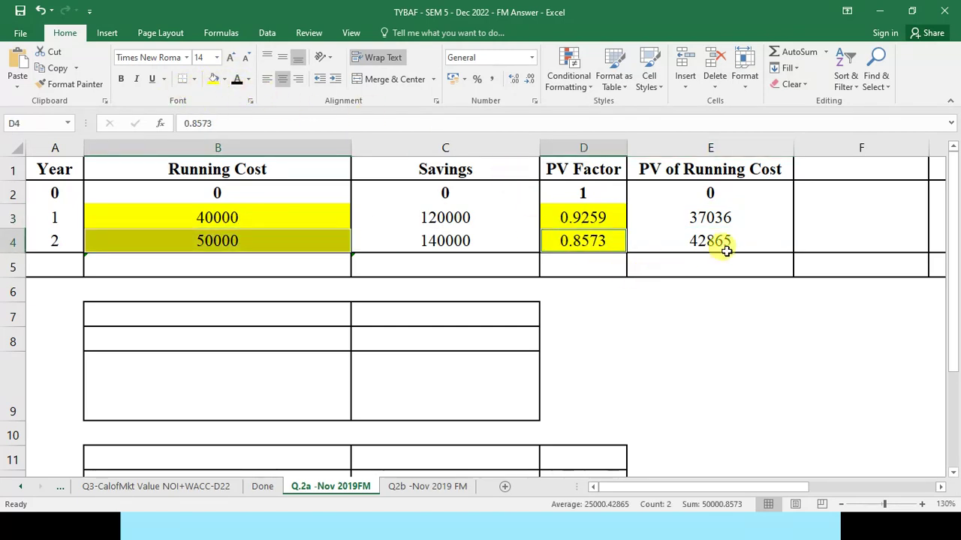
# - Turn the hidden totals of the PV of Running Cost and Running Cost columns in row 5 black
pyautogui.moveTo(703, 215); pyautogui.dragTo(707, 241)
pyautogui.moveTo(719, 167); pyautogui.dragTo(705, 266)
pyautogui.hotkey('alt', '=')
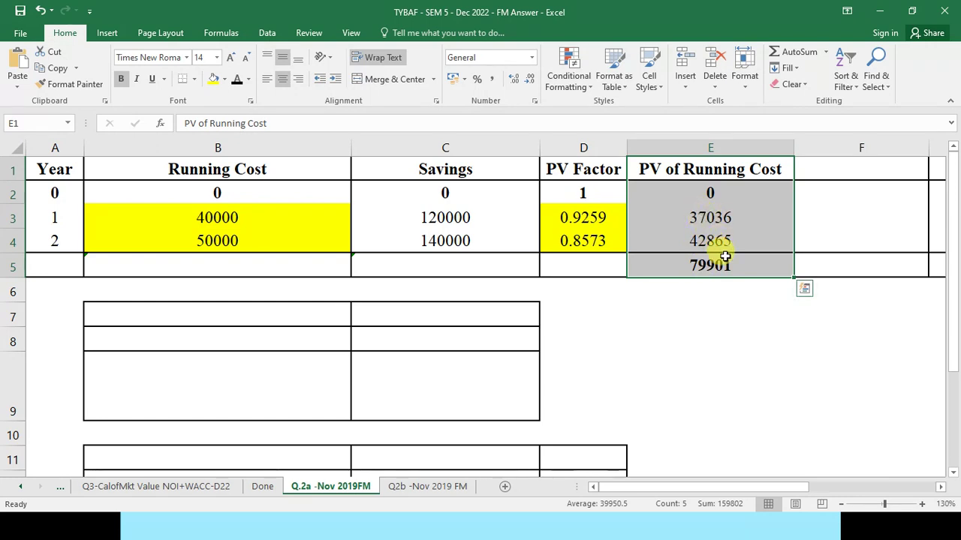
pyautogui.moveTo(240, 217); pyautogui.dragTo(245, 259)
pyautogui.hotkey('alt', '=')
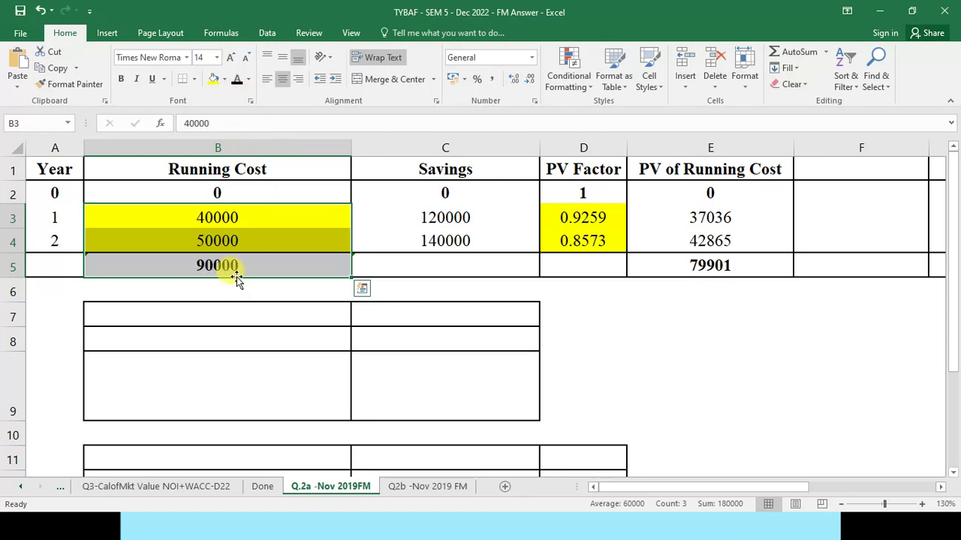
pyautogui.moveTo(245, 207); pyautogui.dragTo(273, 266)
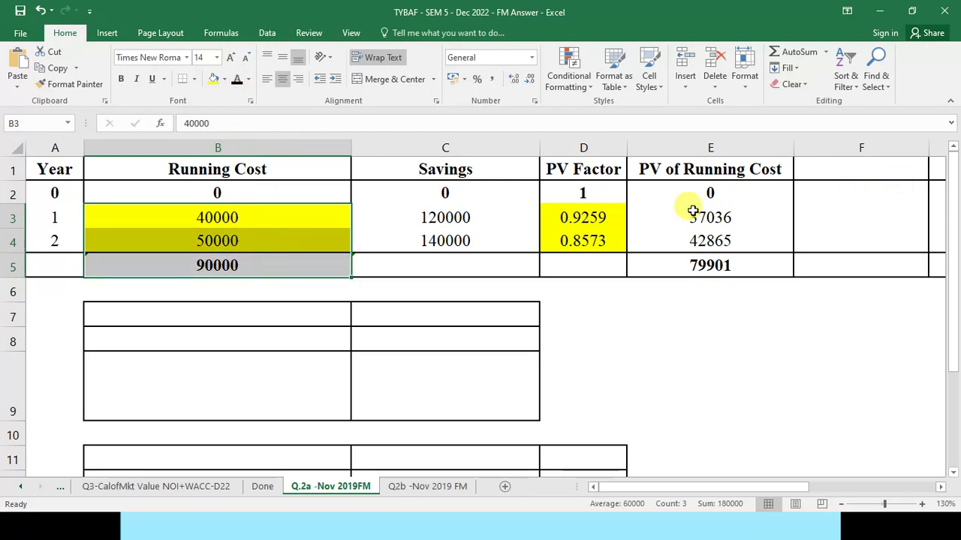
pyautogui.moveTo(692, 214); pyautogui.dragTo(701, 262)
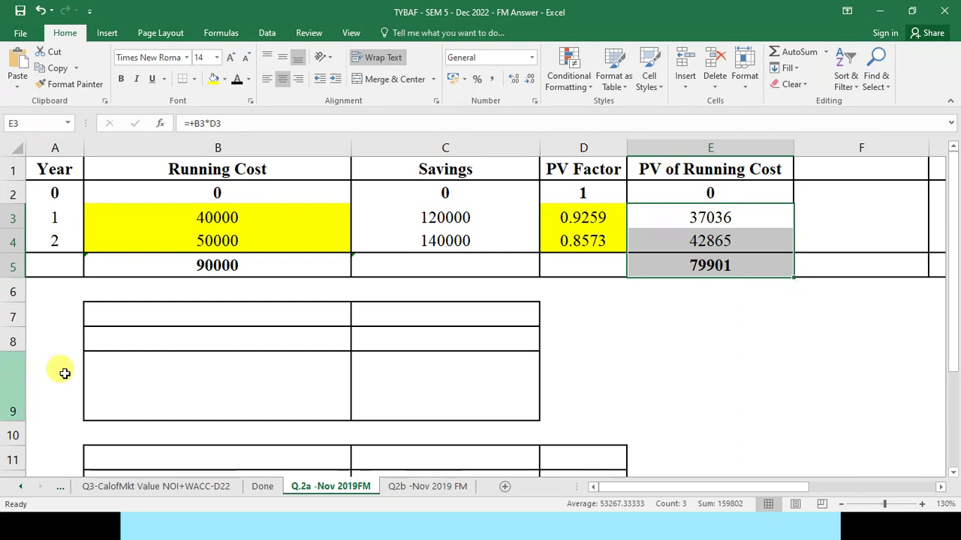
pyautogui.click(689, 273)
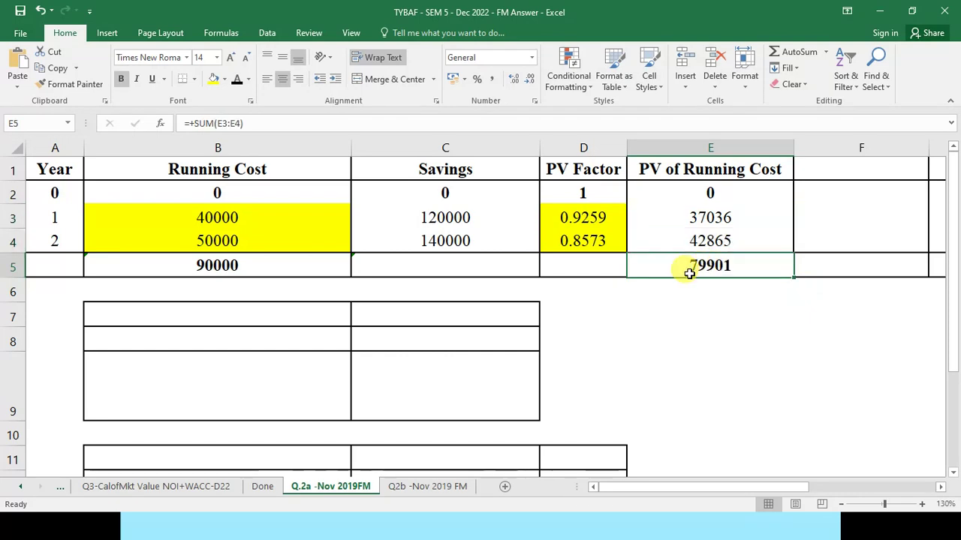
pyautogui.rightClick(642, 274)
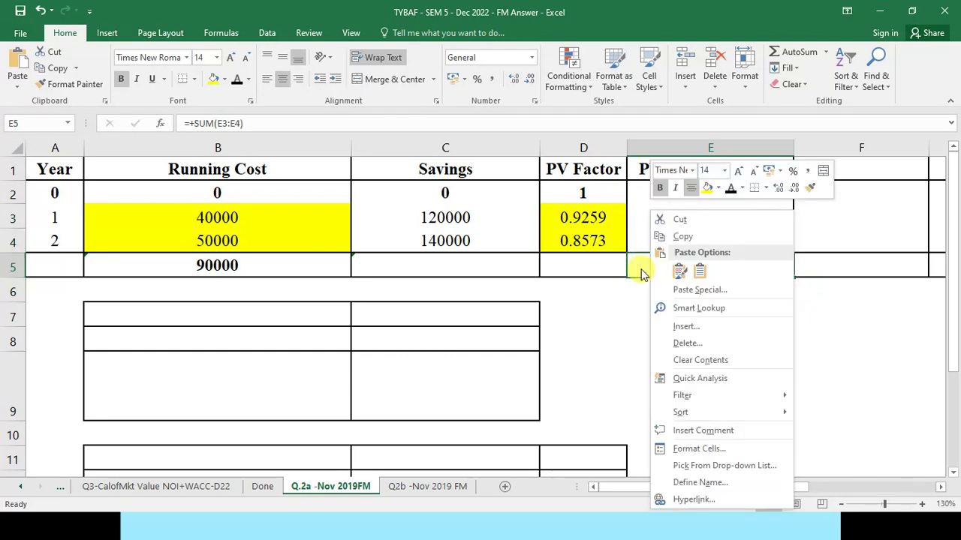
pyautogui.click(446, 178)
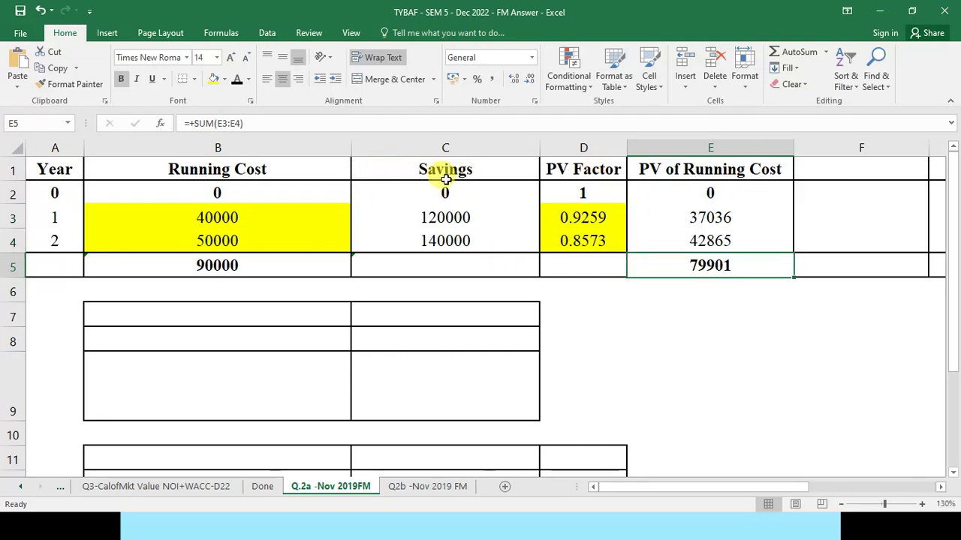
# - Turn the hidden Savings total in C5 black
pyautogui.moveTo(445, 178); pyautogui.dragTo(445, 266)
pyautogui.hotkey('alt', '=')
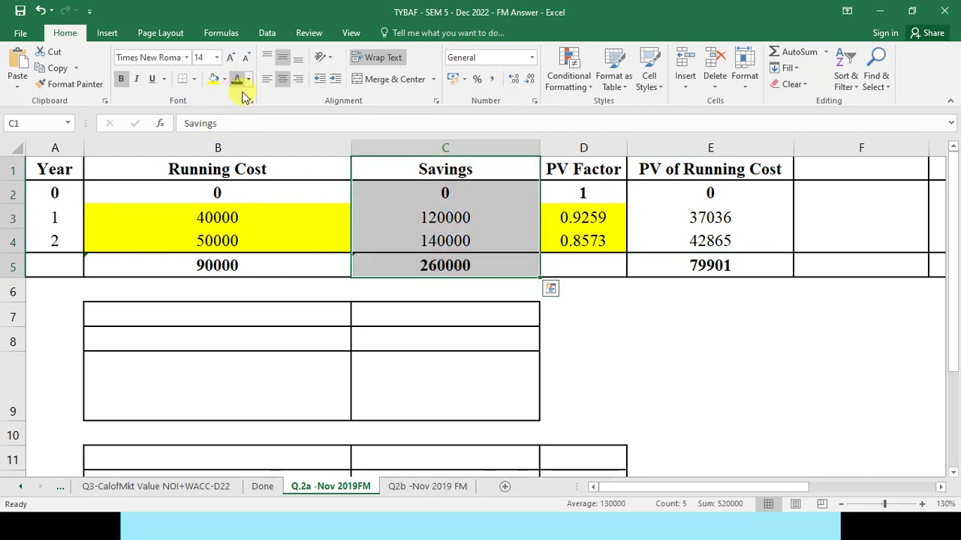
pyautogui.click(493, 261)
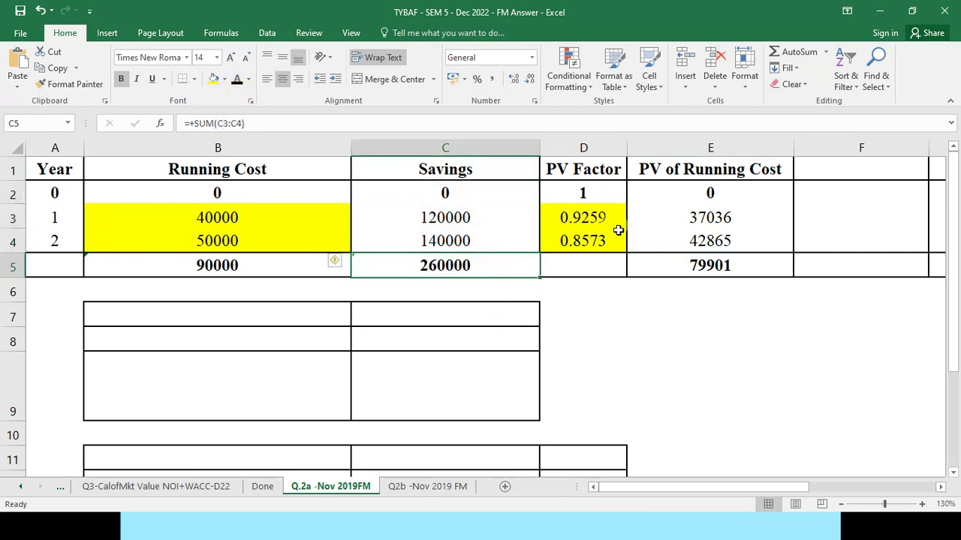
# - Turn the hidden PV of Savings heading, yearly values and total (F1:F5) black
pyautogui.moveTo(854, 166); pyautogui.dragTo(860, 264)
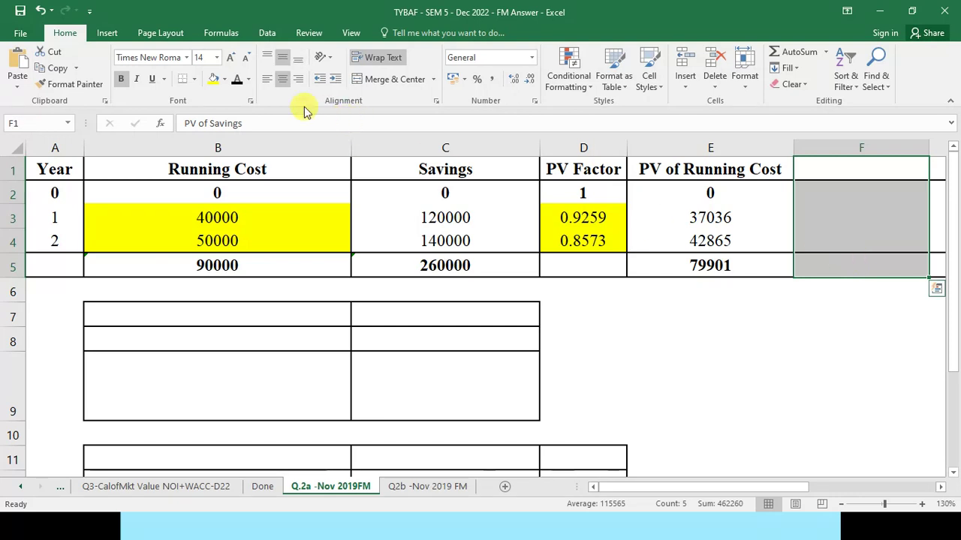
pyautogui.click(237, 79)
pyautogui.click(465, 222)
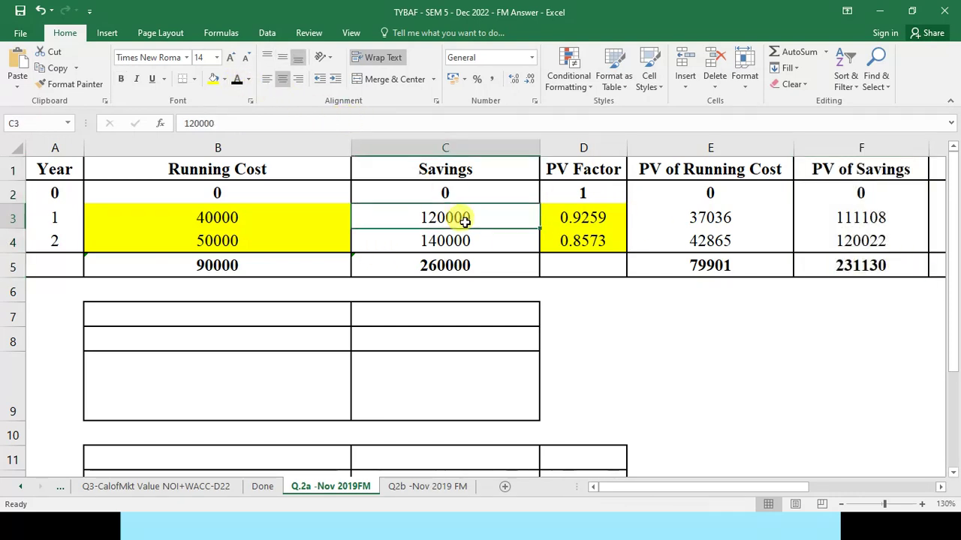
pyautogui.click(589, 220)
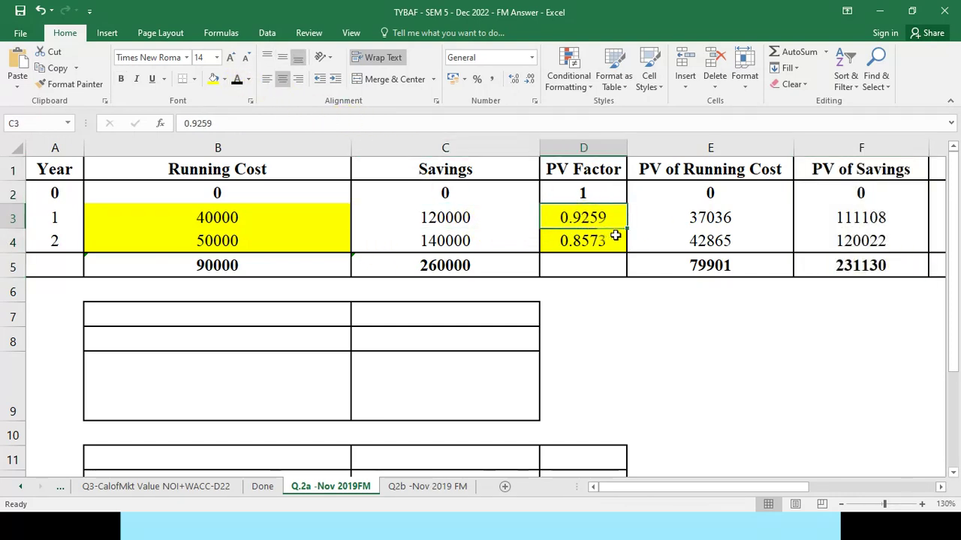
pyautogui.click(463, 243)
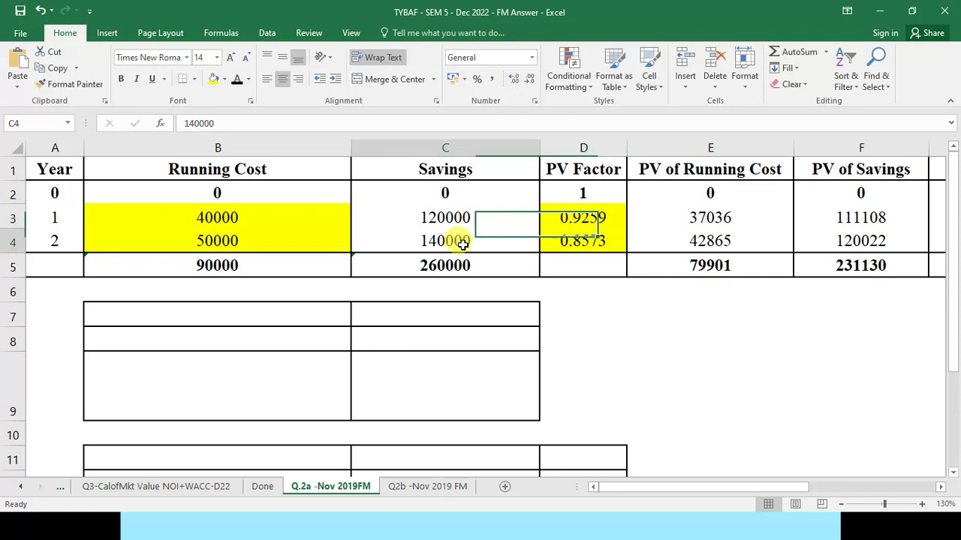
pyautogui.keyDown('ctrl'); pyautogui.click(574, 242); pyautogui.keyUp('ctrl')
pyautogui.moveTo(890, 219); pyautogui.dragTo(879, 262)
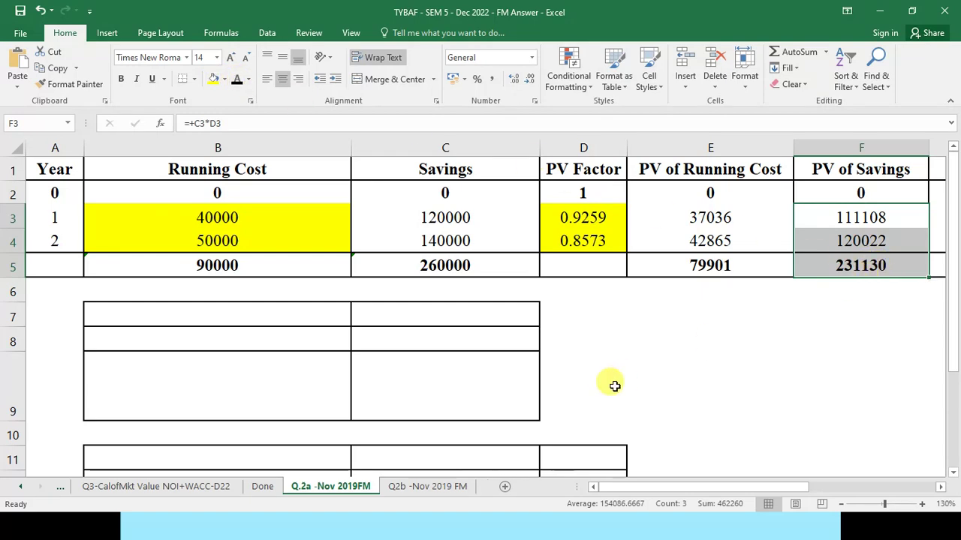
# - Fill the PV of Running Cost and PV of Savings totals (E5:F5) with green
pyautogui.keyDown('ctrl'); pyautogui.scroll(-2, 614, 386); pyautogui.keyUp('ctrl')
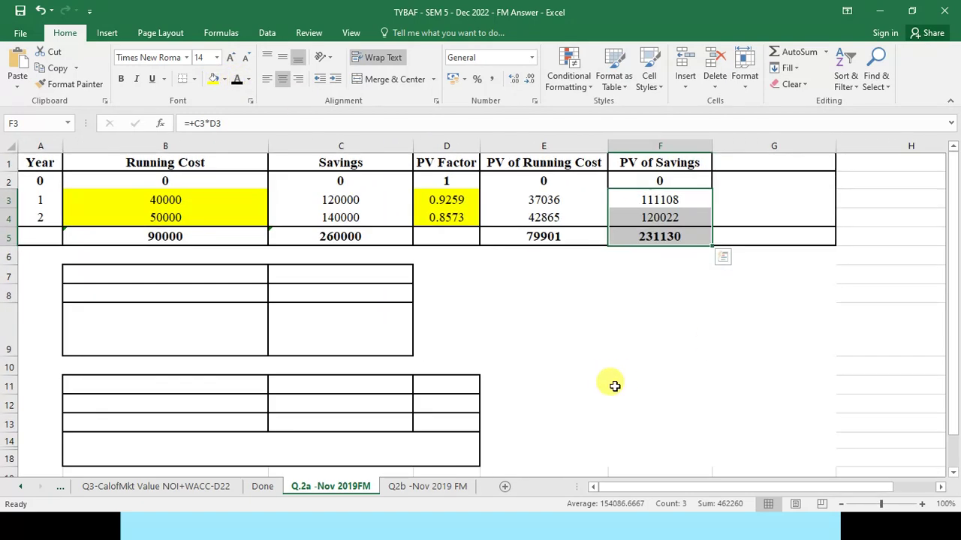
pyautogui.moveTo(530, 167); pyautogui.dragTo(622, 236)
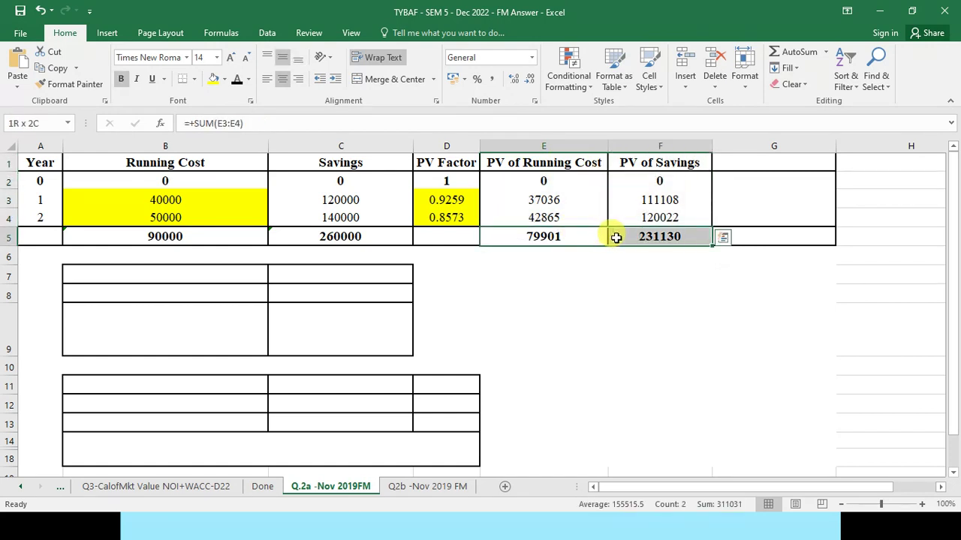
pyautogui.click(225, 80)
pyautogui.click(272, 184)
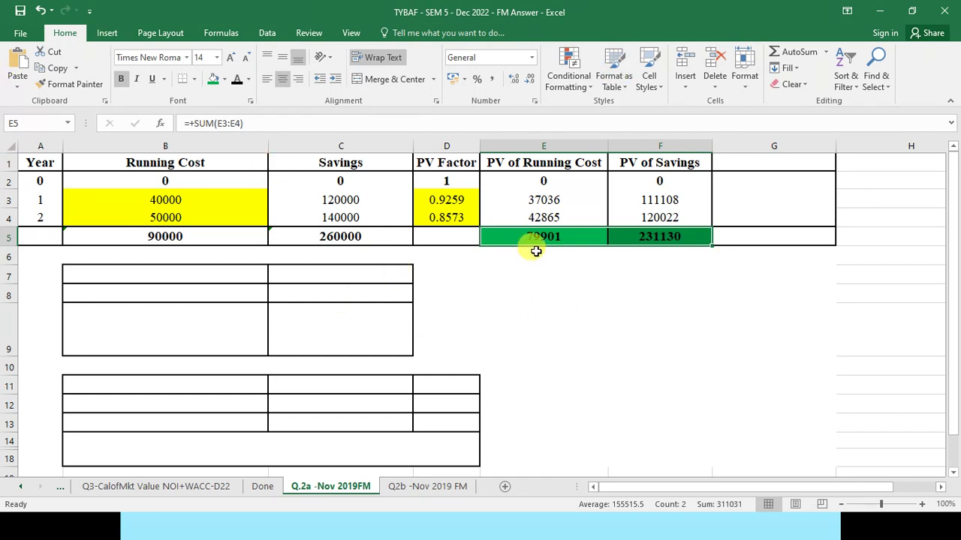
pyautogui.click(557, 237)
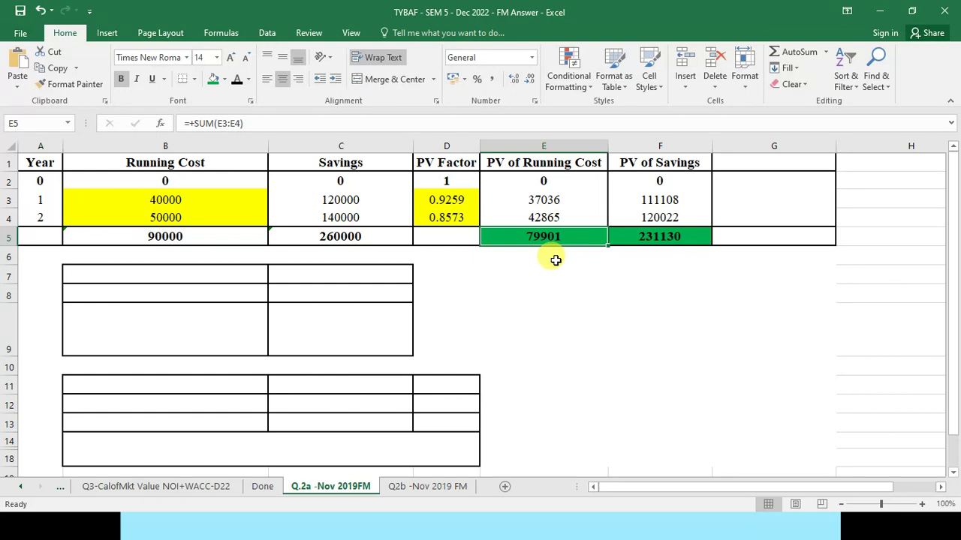
pyautogui.moveTo(337, 161); pyautogui.dragTo(358, 237)
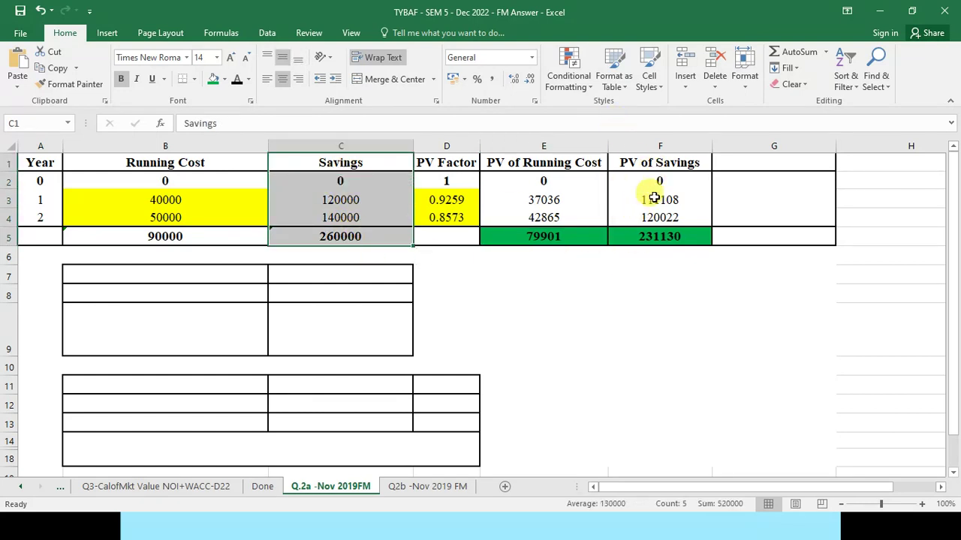
pyautogui.moveTo(643, 161); pyautogui.dragTo(636, 249)
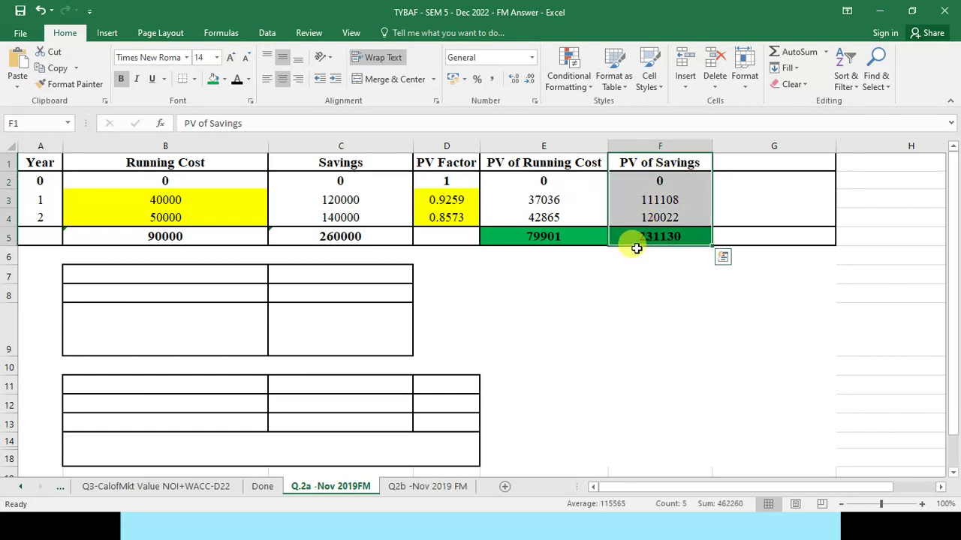
pyautogui.click(636, 240)
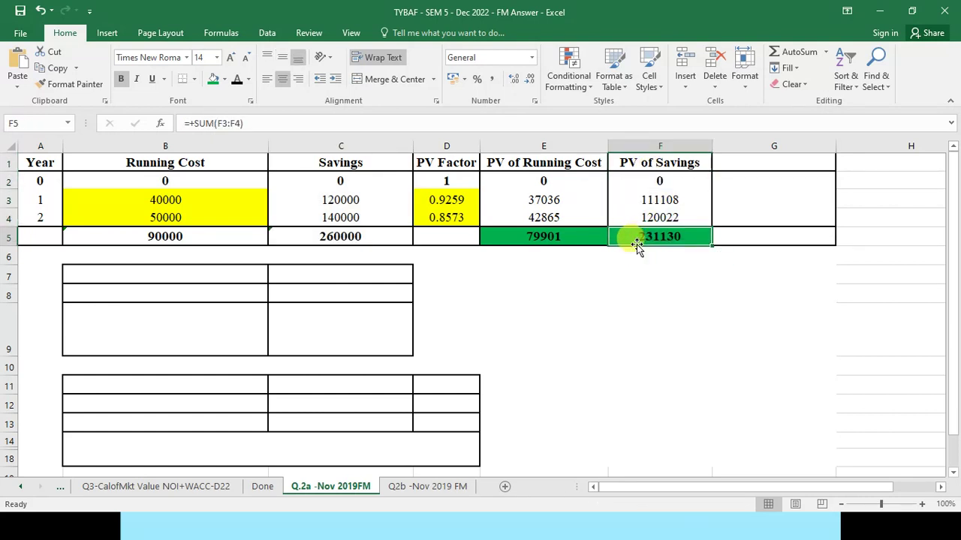
# - Turn the hidden Purchase of Plant heading, year 0 value and total (G1:G5) black
pyautogui.moveTo(764, 165); pyautogui.dragTo(758, 238)
pyautogui.click(241, 84)
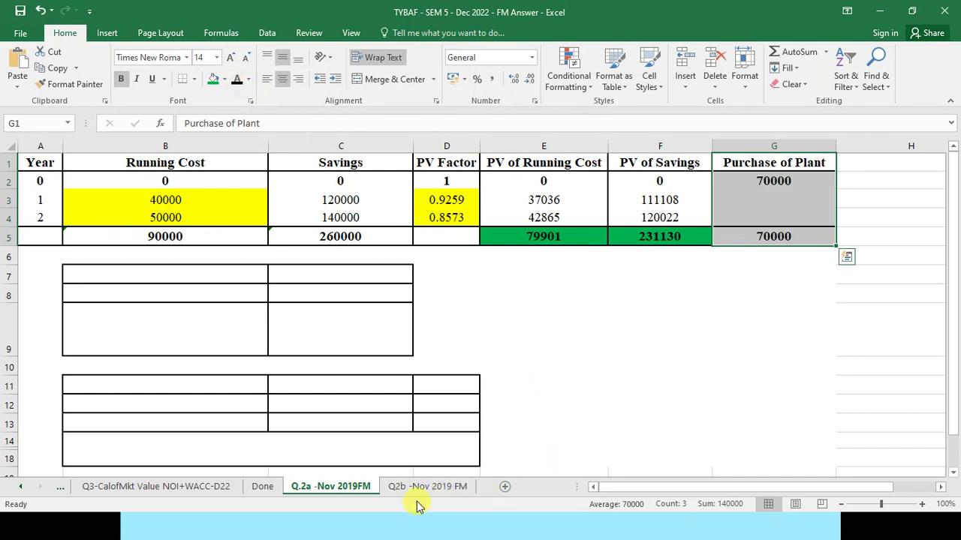
# - Set both the year 0 value (G2) and the total (G5) of Purchase of Plant to 140000, matching the question slide
pyautogui.hotkey('alt', 'Tab')
pyautogui.hotkey('alt', 'Tab')
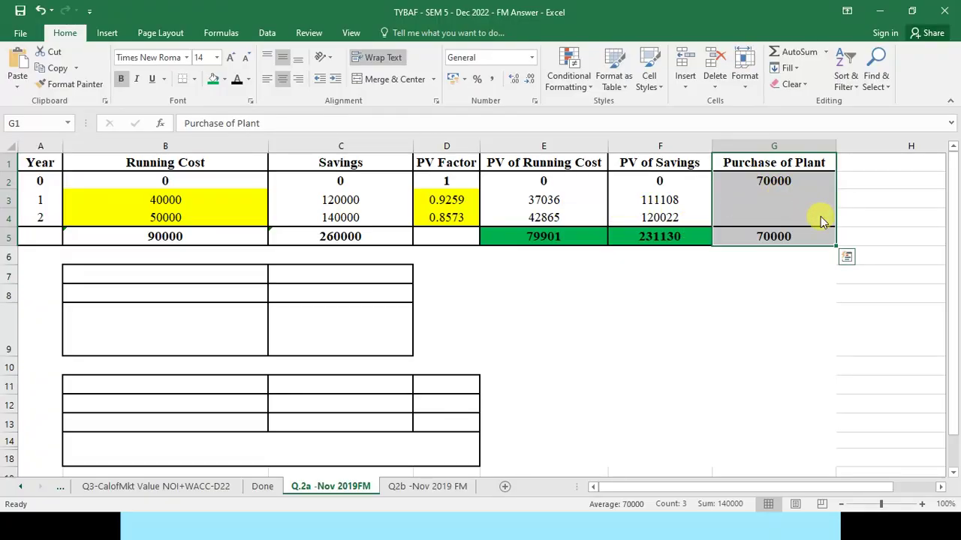
pyautogui.hotkey('alt', 'Tab')
pyautogui.hotkey('alt', 'Tab')
pyautogui.click(821, 180)
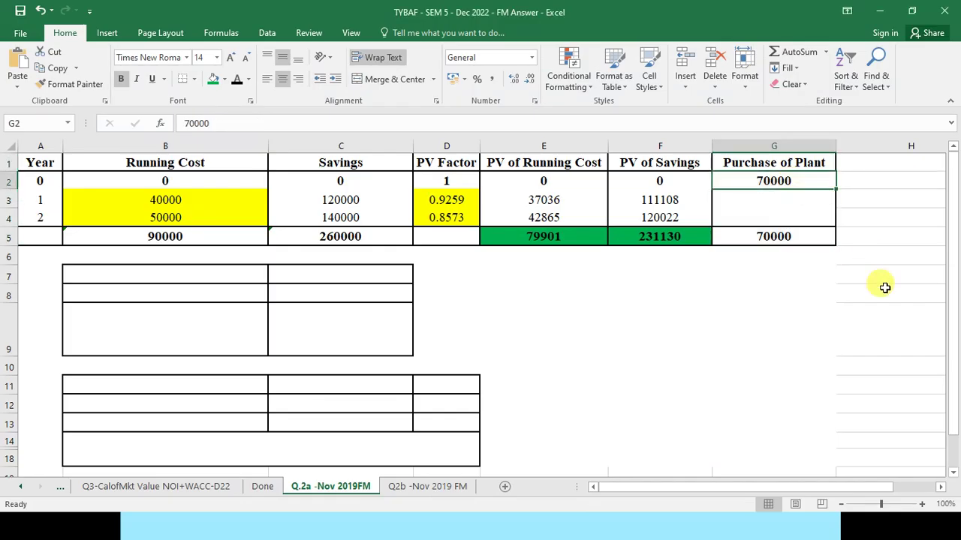
pyautogui.write('140')
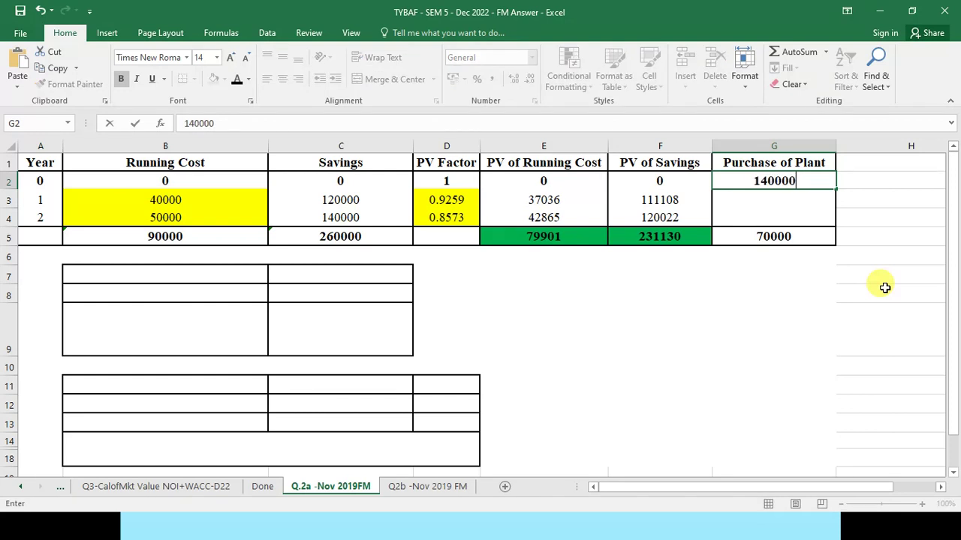
pyautogui.press('Return')
pyautogui.press('Down')
pyautogui.press('Down')
pyautogui.write('140')
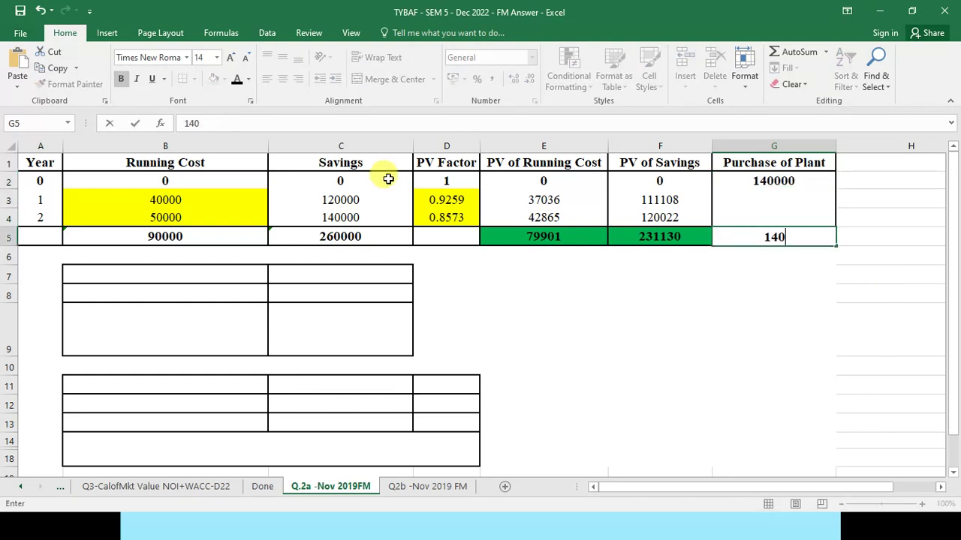
pyautogui.press('Return')
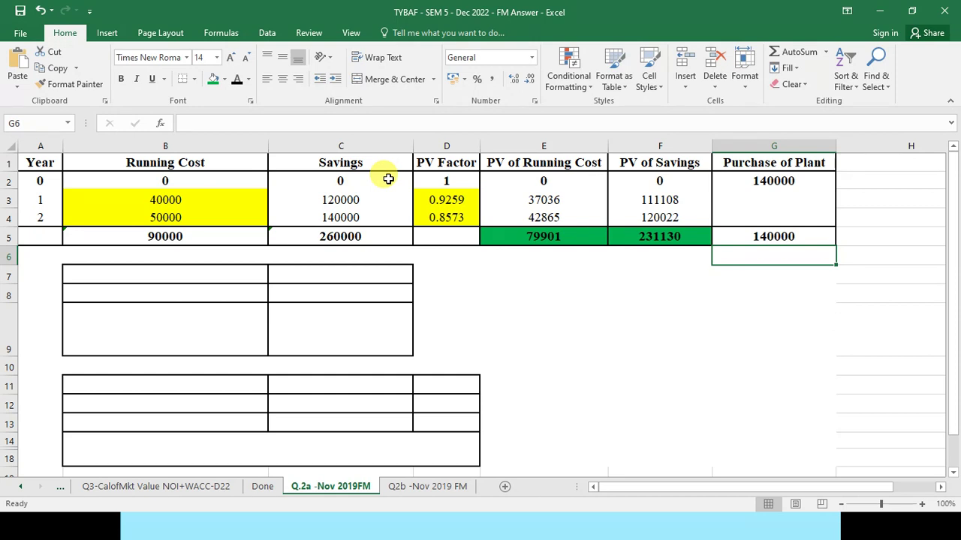
# - Fill the Purchase of Plant total in G5 with green
pyautogui.click(764, 239)
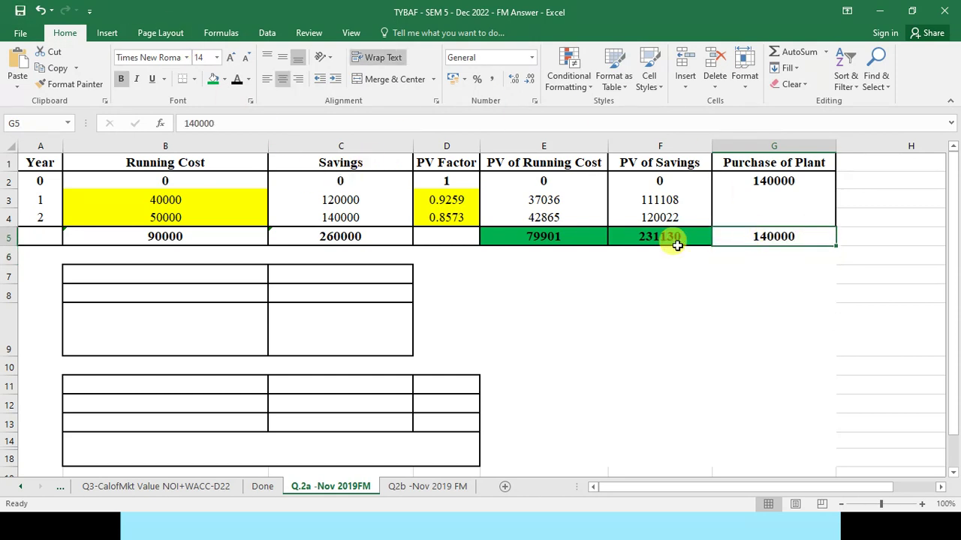
pyautogui.click(213, 81)
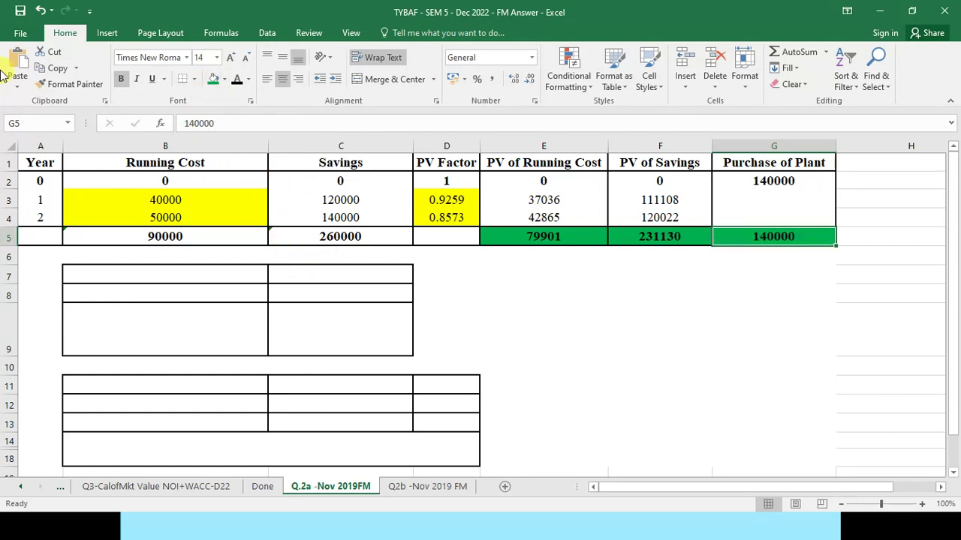
pyautogui.click(159, 281)
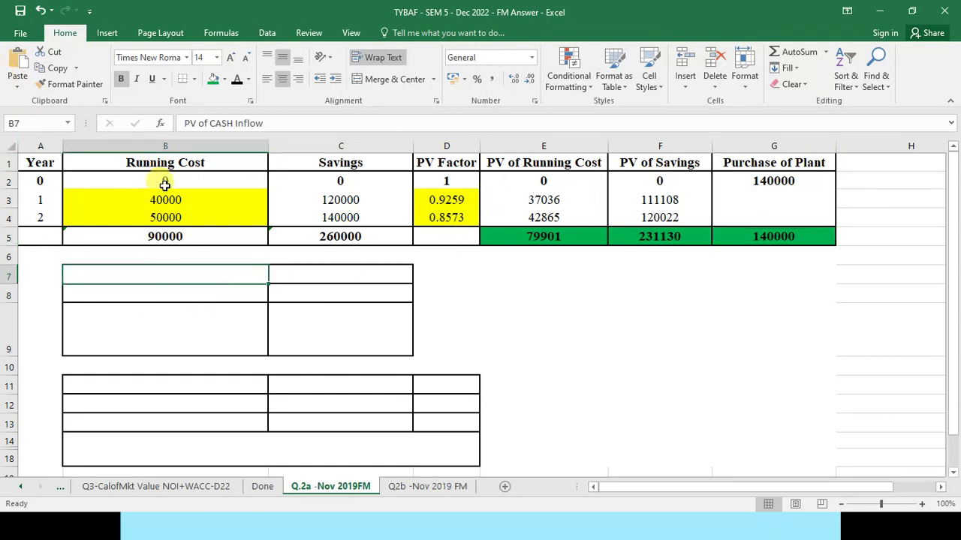
pyautogui.hotkey('alt', 'Tab')
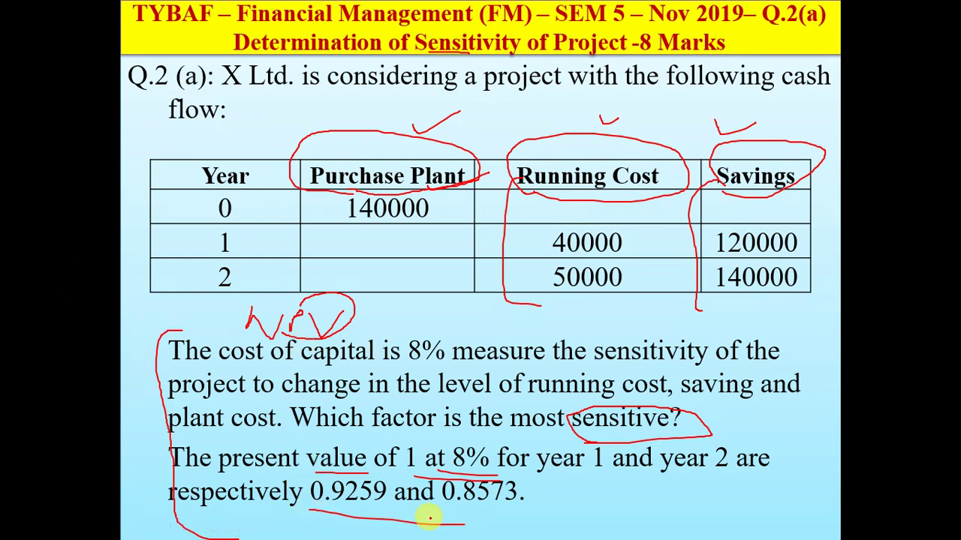
pyautogui.hotkey('alt', 'Tab')
pyautogui.moveTo(548, 162); pyautogui.dragTo(597, 226)
pyautogui.moveTo(637, 163); pyautogui.dragTo(636, 221)
# - Label the totals in row 6 as Outflow under PV of Running Cost, Inflow under PV of Savings and Outflow under Purchase of Plant
pyautogui.moveTo(543, 257); pyautogui.dragTo(723, 251)
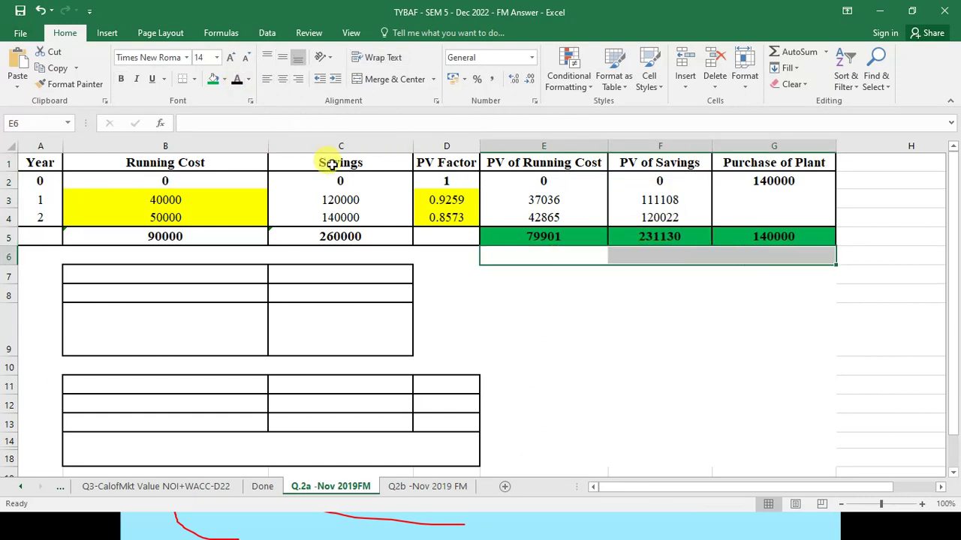
pyautogui.click(486, 261)
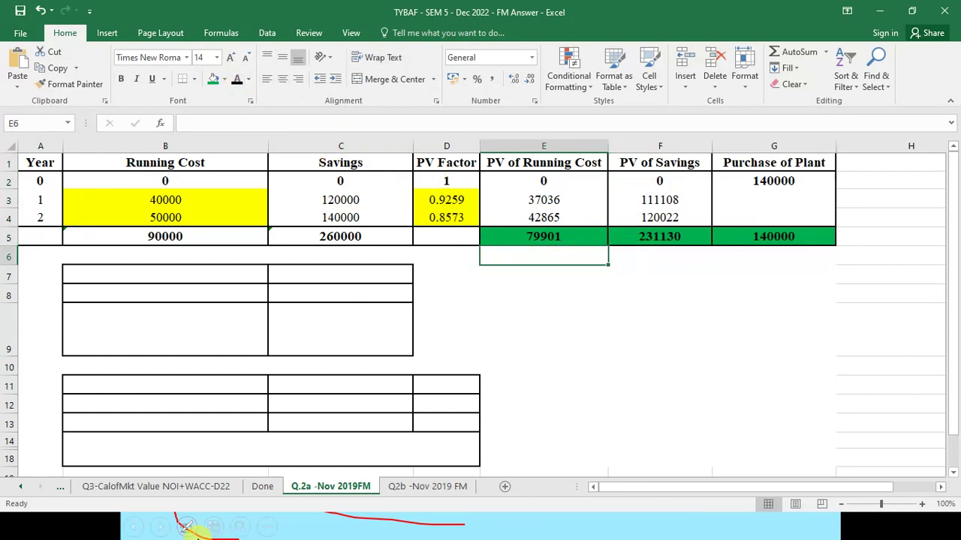
pyautogui.write('Ou')
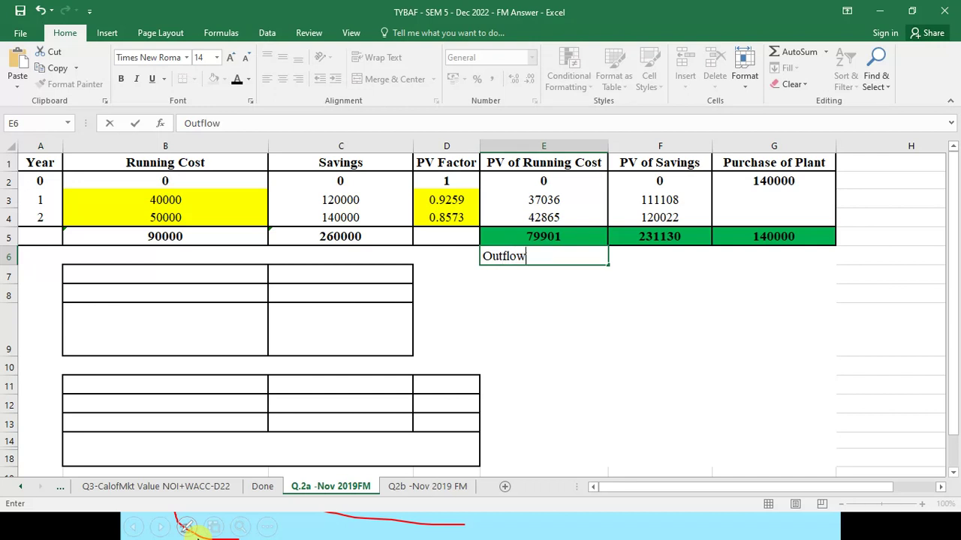
pyautogui.write('tflow')
pyautogui.press('Tab')
pyautogui.write('In')
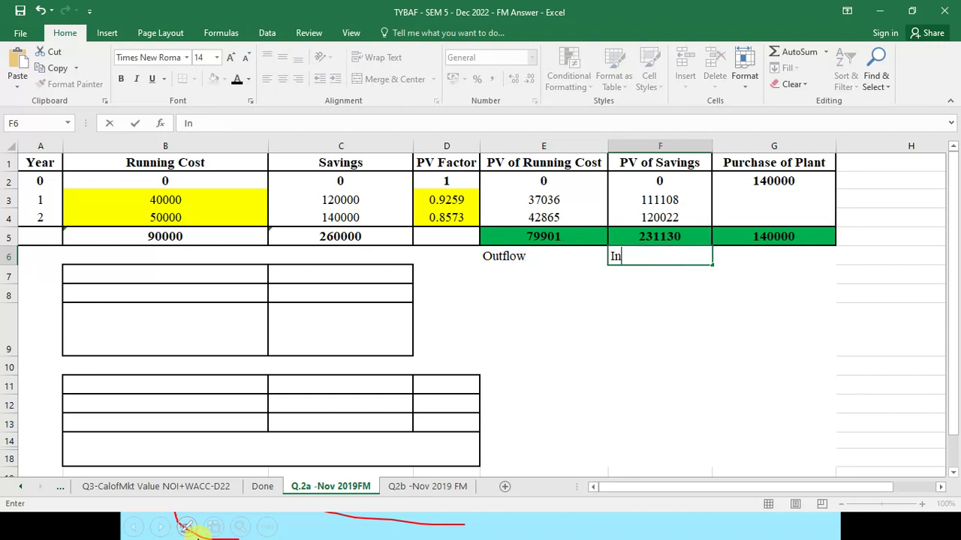
pyautogui.press('Tab')
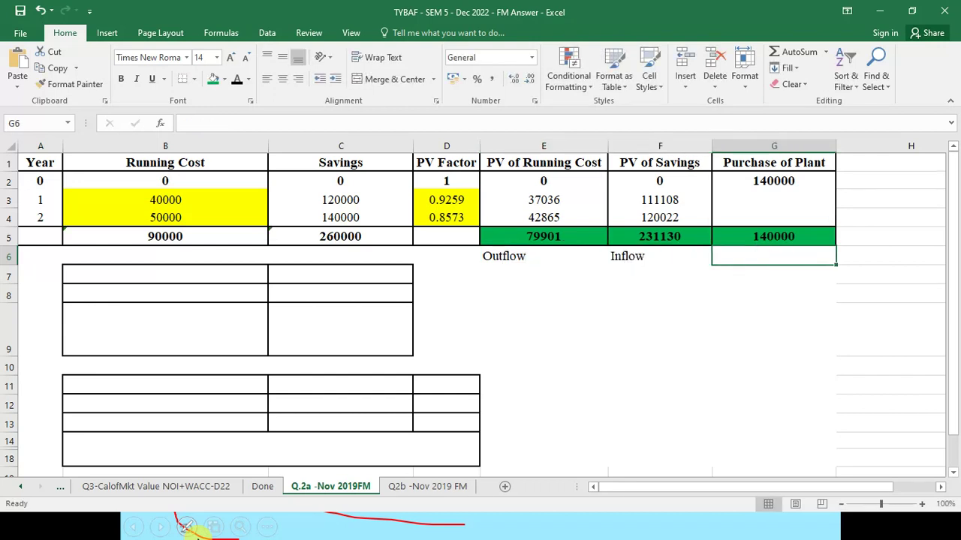
pyautogui.write('Outflow')
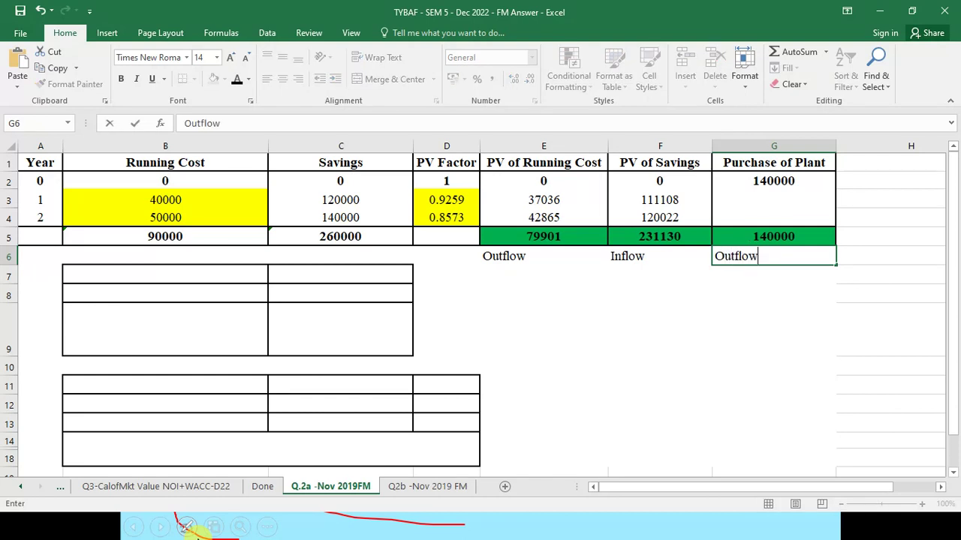
pyautogui.press('Return')
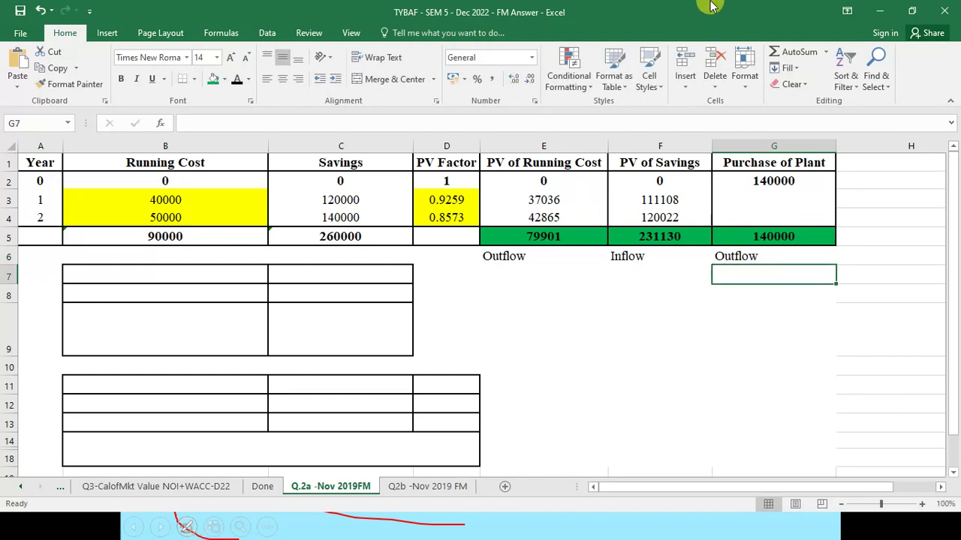
pyautogui.moveTo(555, 164); pyautogui.dragTo(553, 238)
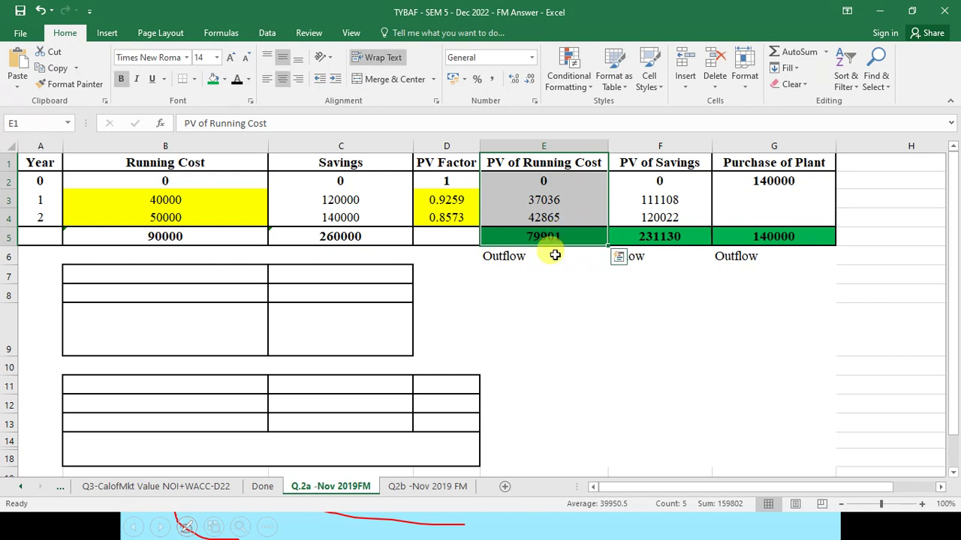
pyautogui.moveTo(638, 159); pyautogui.dragTo(665, 233)
pyautogui.click(675, 256)
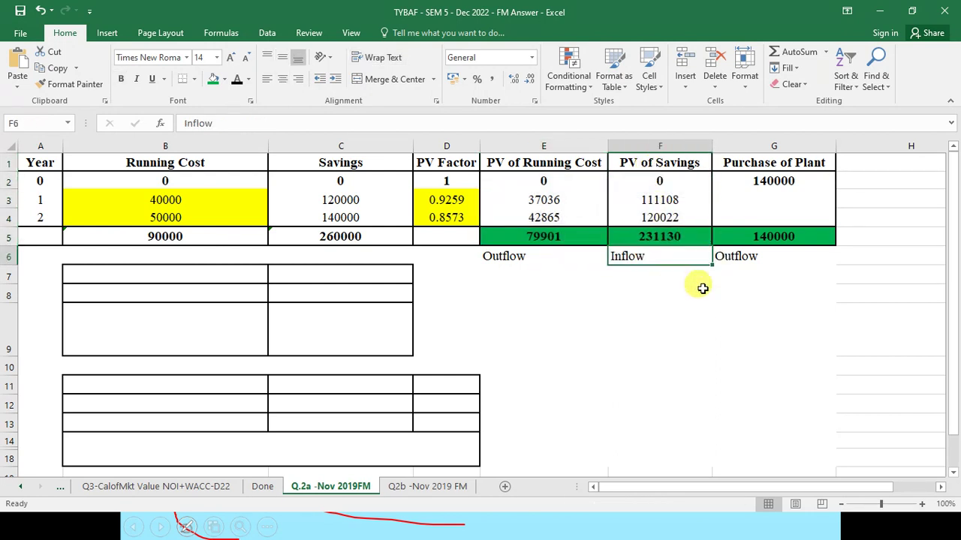
pyautogui.moveTo(762, 167); pyautogui.dragTo(773, 245)
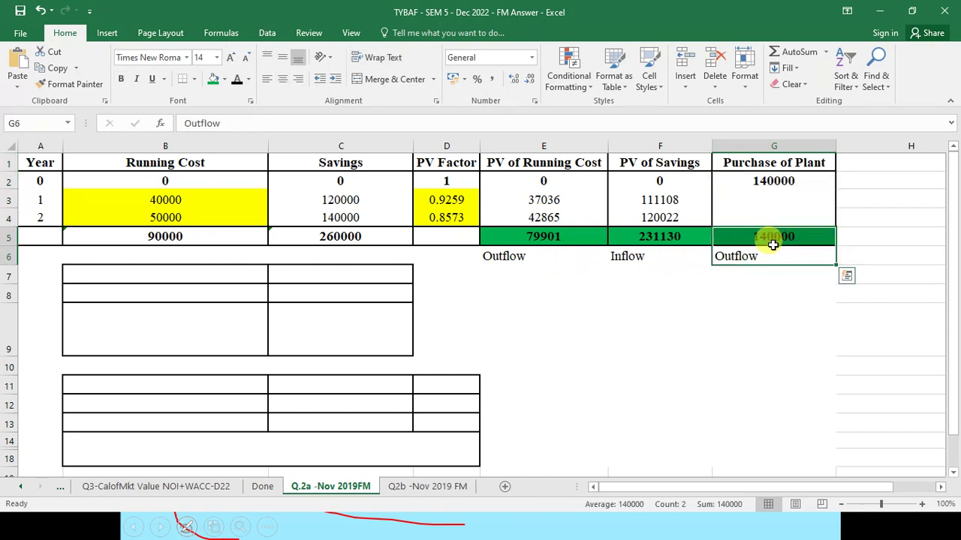
pyautogui.moveTo(637, 160); pyautogui.dragTo(664, 239)
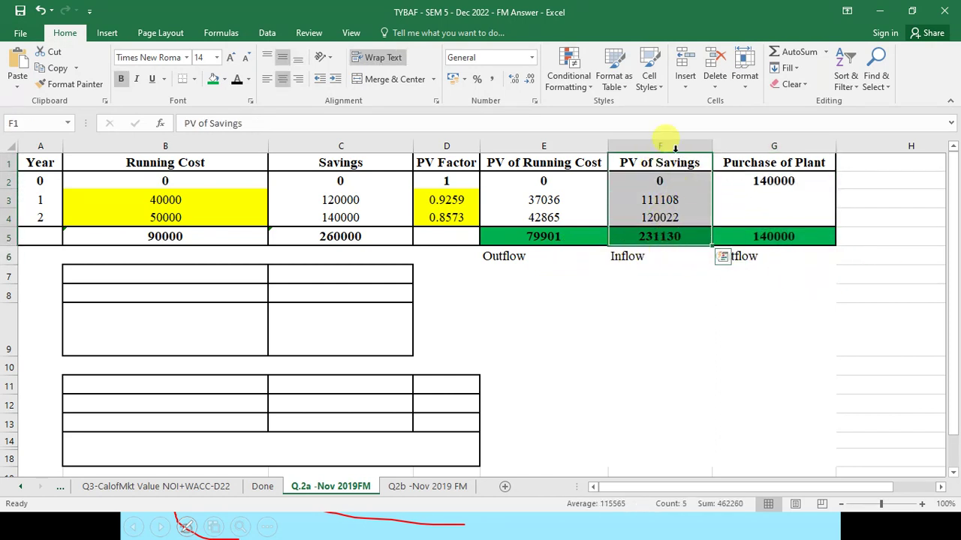
# - Turn the hidden PV of CASH Inflow and PV of CASH OUTFLOW labels in B7 and B8 black
pyautogui.click(158, 275)
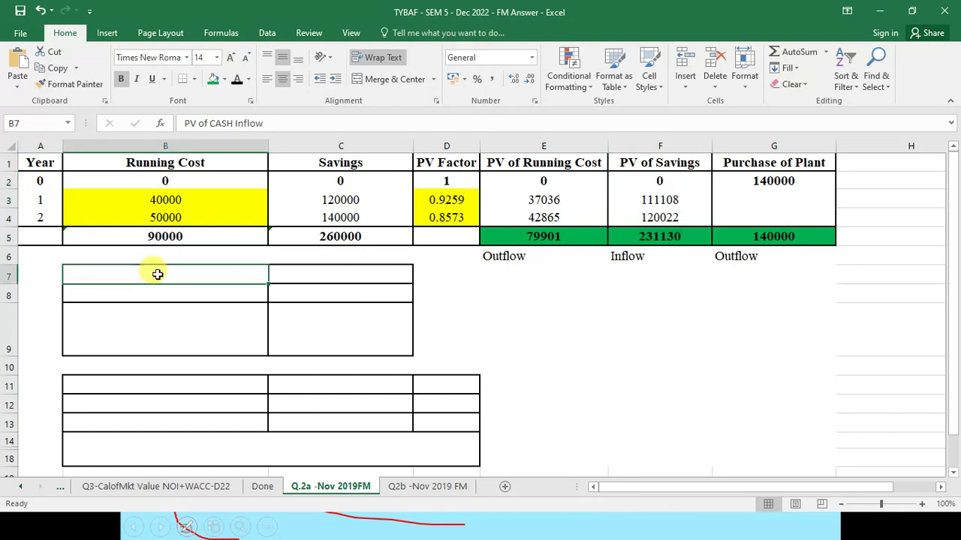
pyautogui.click(236, 79)
pyautogui.click(214, 293)
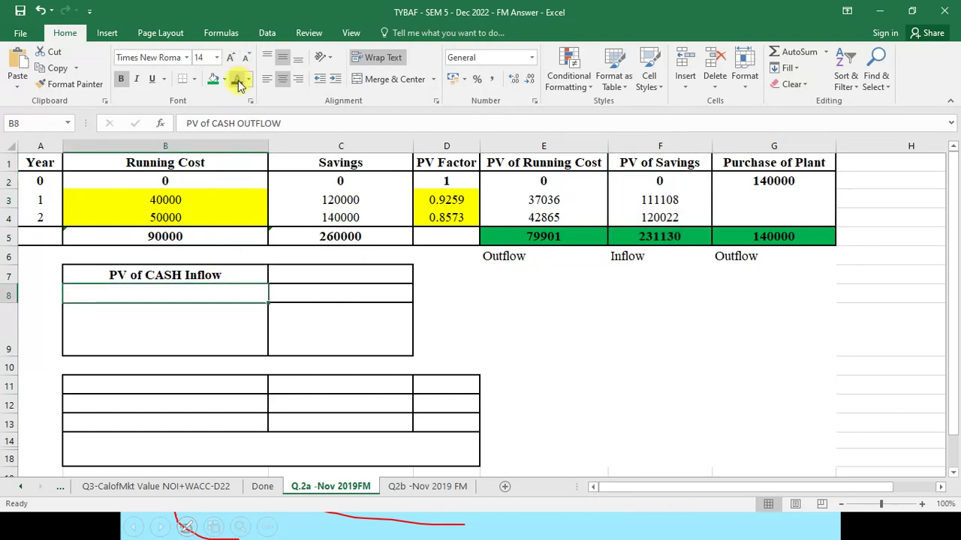
pyautogui.click(237, 79)
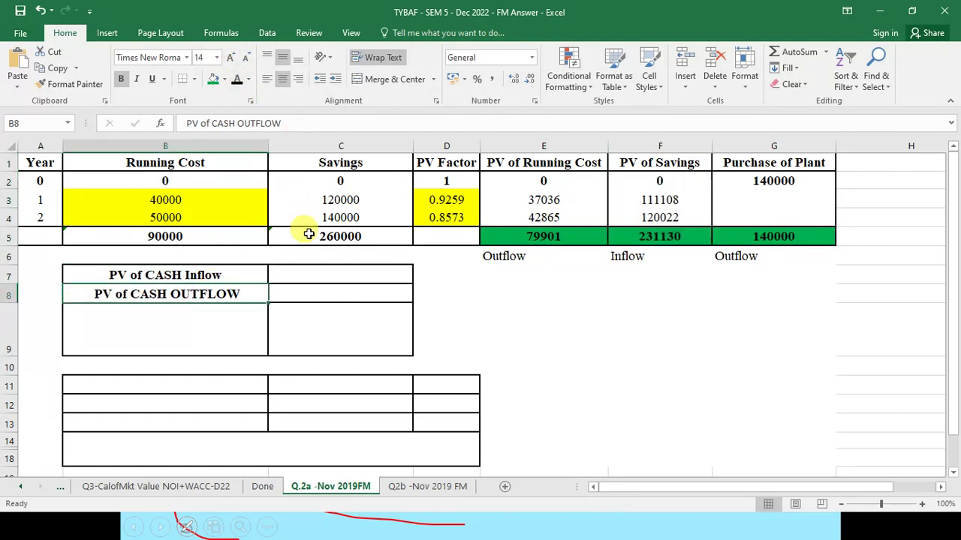
# - Turn the hidden PV of CASH Inflow amount in C7 black
pyautogui.click(222, 275)
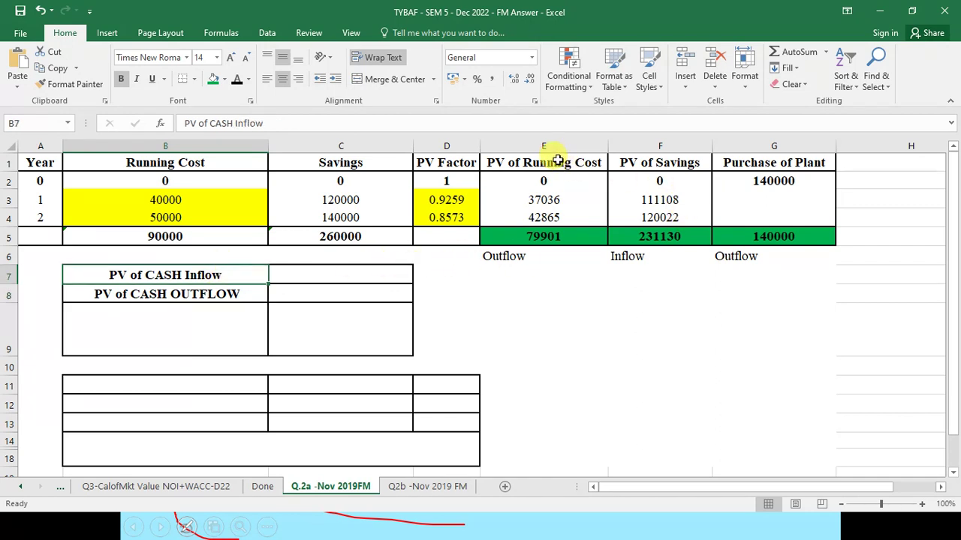
pyautogui.moveTo(557, 160); pyautogui.dragTo(605, 249)
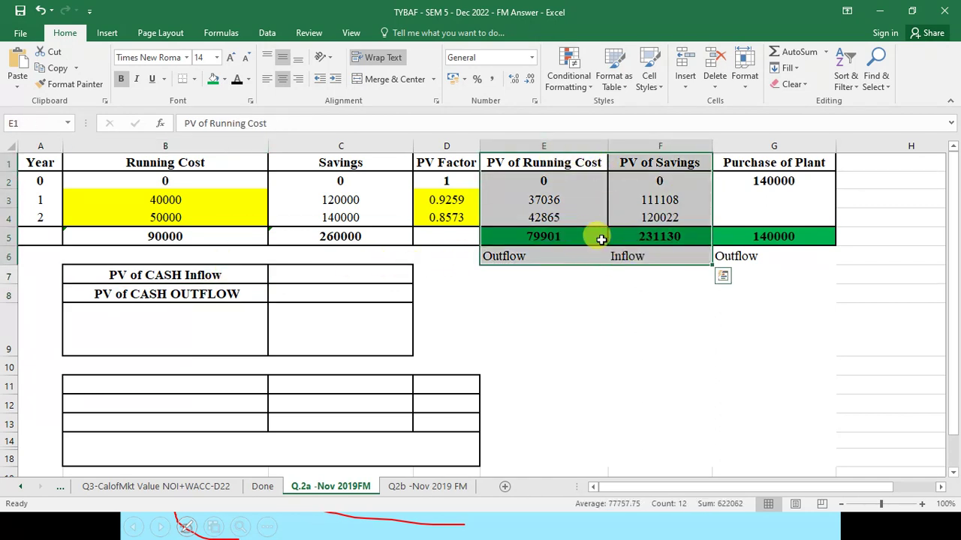
pyautogui.click(642, 238)
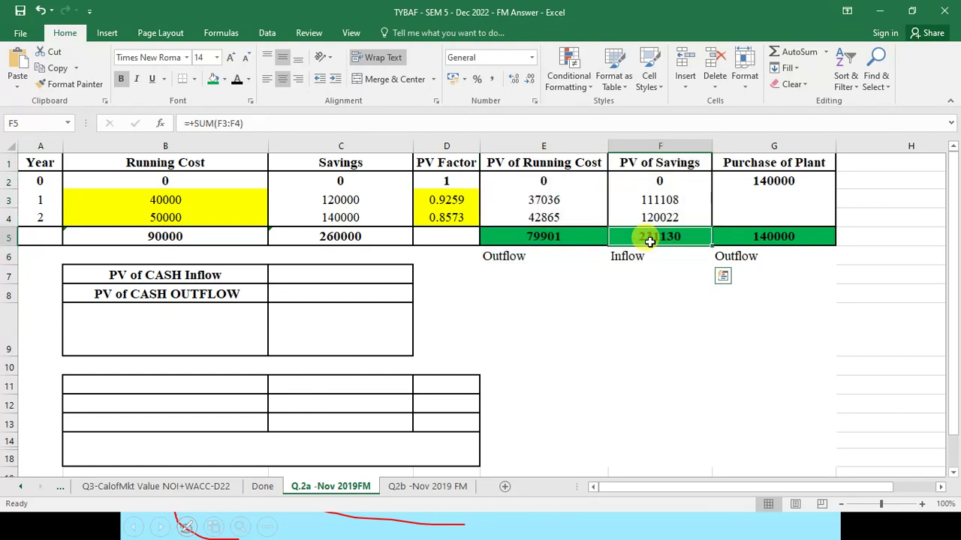
pyautogui.click(636, 162)
pyautogui.click(540, 237)
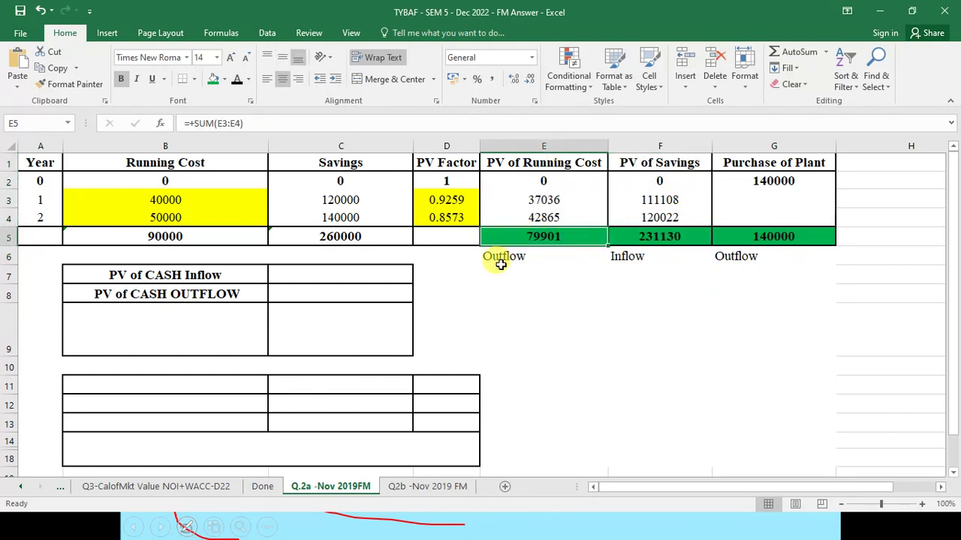
pyautogui.click(391, 272)
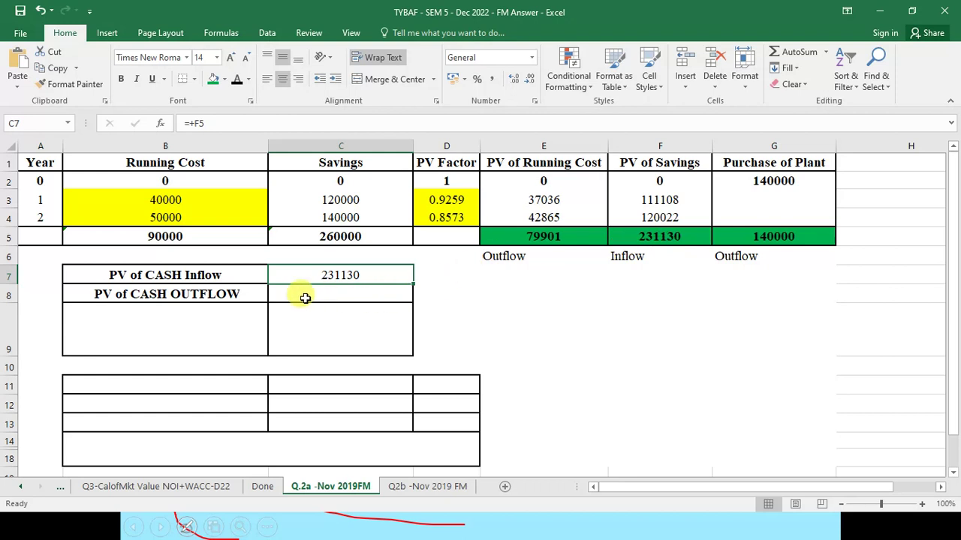
# - Turn the hidden PV of CASH OUTFLOW amount in C8 black and check its running cost and plant purchase components
pyautogui.click(331, 292)
pyautogui.click(555, 256)
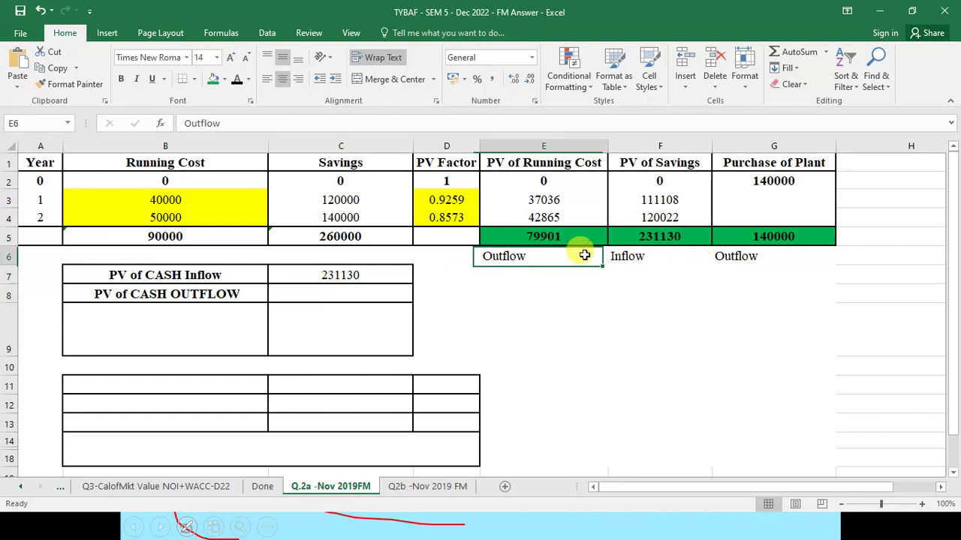
pyautogui.keyDown('ctrl'); pyautogui.click(728, 255); pyautogui.keyUp('ctrl')
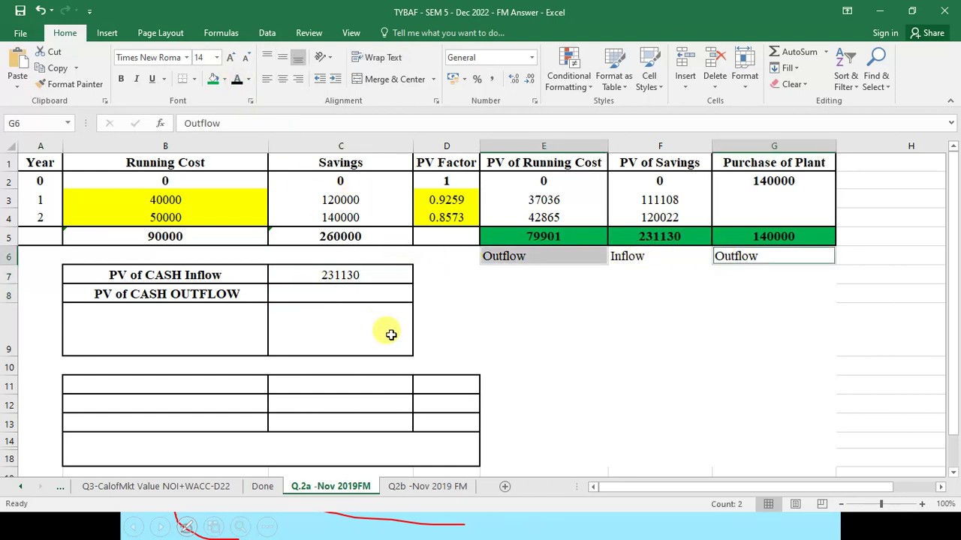
pyautogui.click(380, 292)
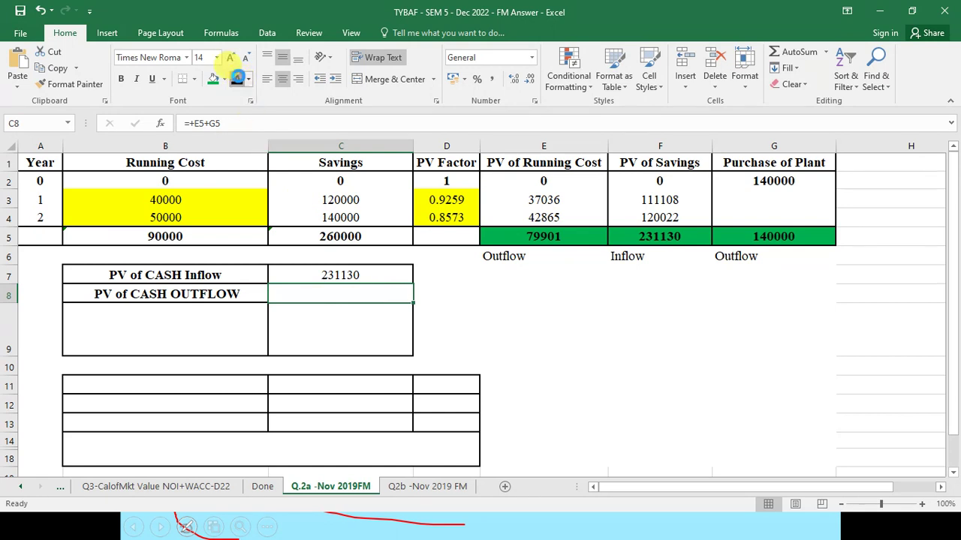
pyautogui.click(237, 78)
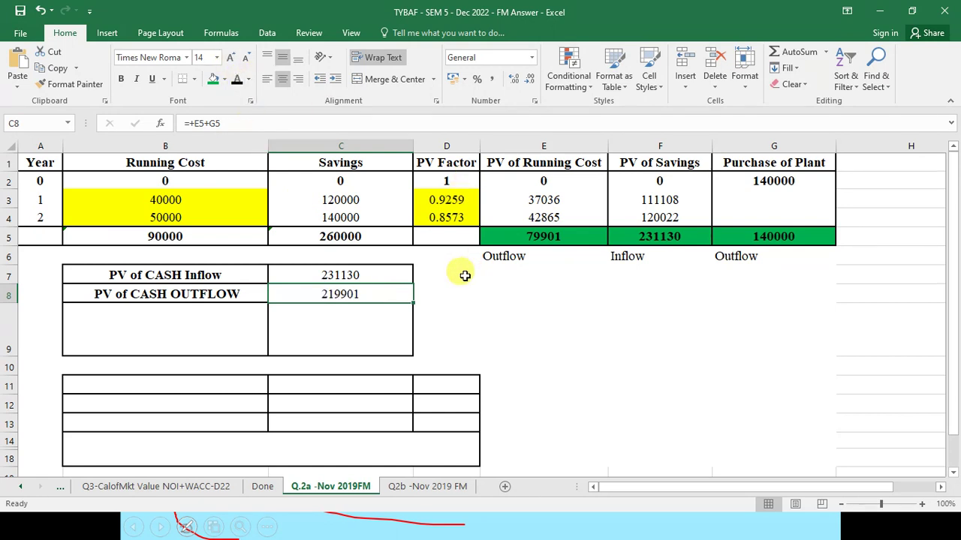
pyautogui.click(540, 238)
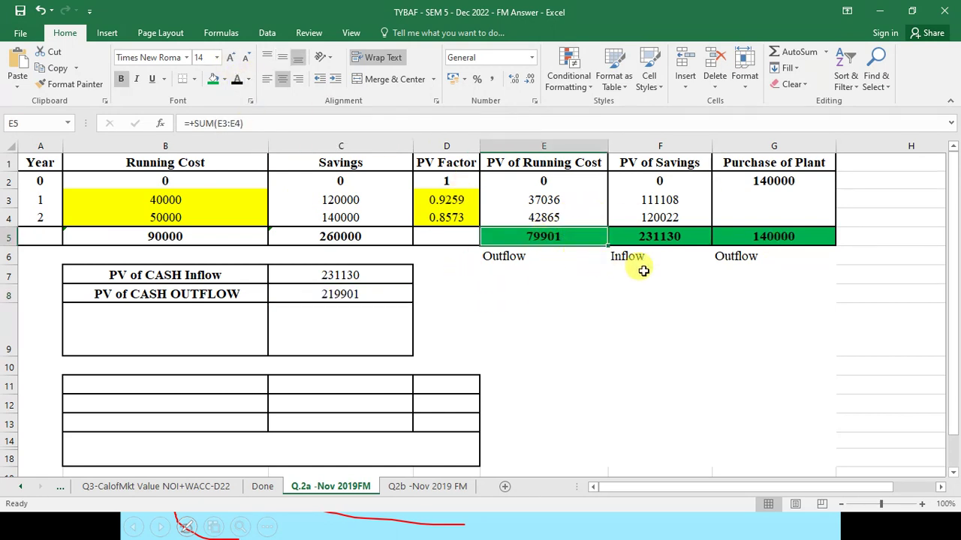
pyautogui.keyDown('ctrl'); pyautogui.click(803, 238); pyautogui.keyUp('ctrl')
pyautogui.click(376, 293)
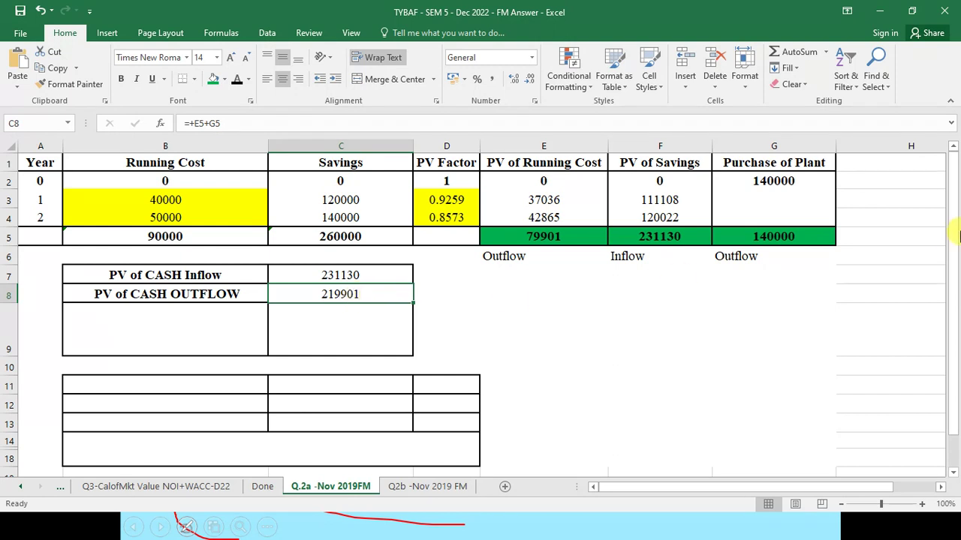
# - Turn the hidden NPV label and amount in B9:C9 black
pyautogui.moveTo(251, 274); pyautogui.dragTo(248, 294)
pyautogui.moveTo(315, 286); pyautogui.dragTo(331, 294)
pyautogui.moveTo(225, 332); pyautogui.dragTo(286, 318)
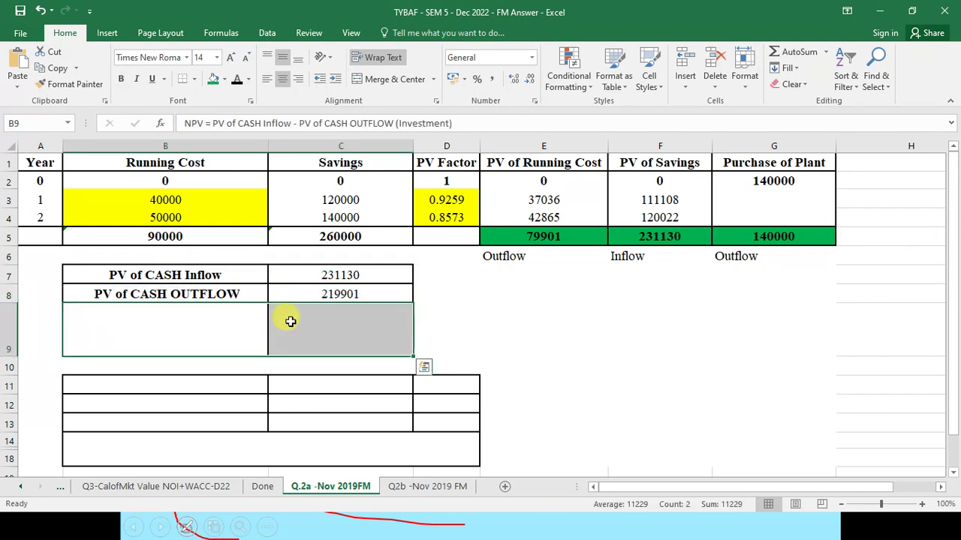
pyautogui.click(238, 80)
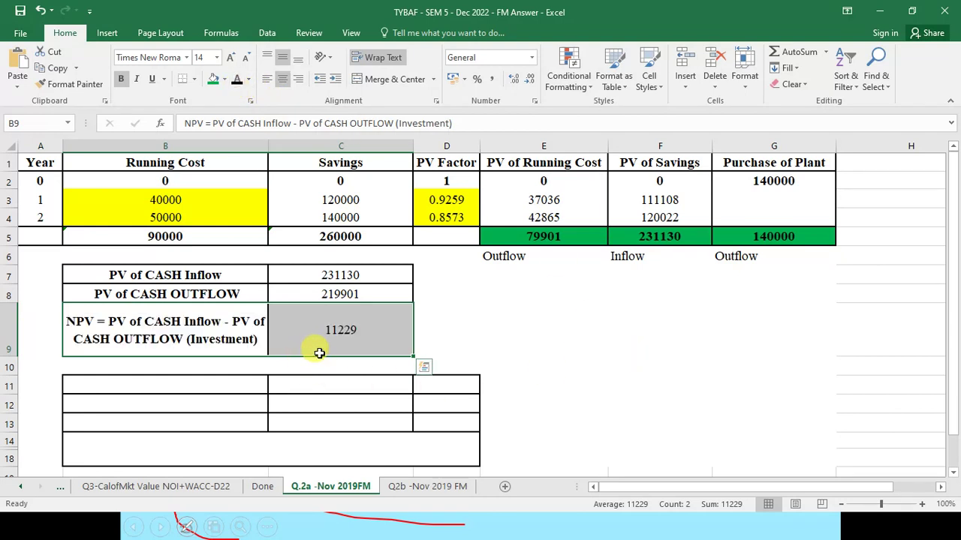
# - Enter 231130 in D7 and -79901 in D8, beside the PV of cash inflow and outflow amounts
pyautogui.click(477, 280)
pyautogui.moveTo(477, 281); pyautogui.dragTo(796, 330)
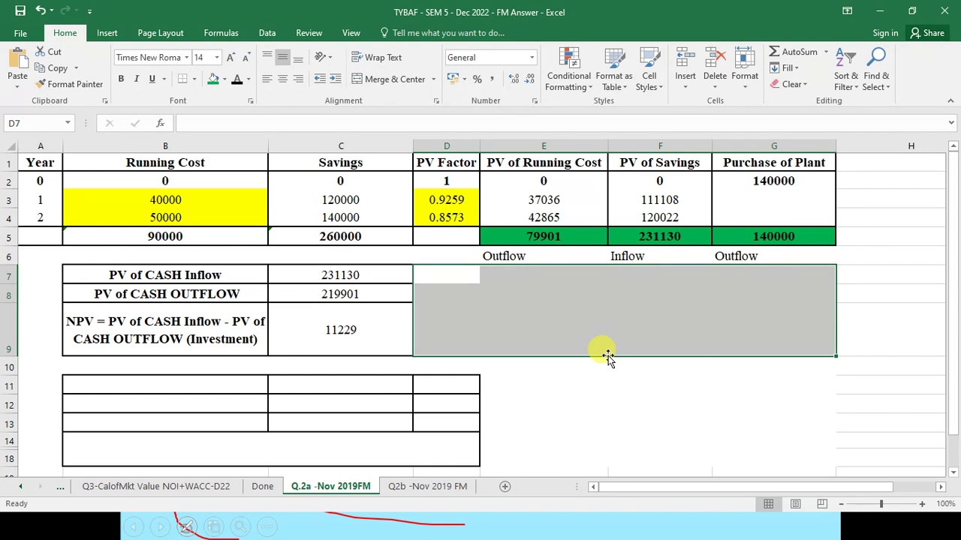
pyautogui.click(460, 275)
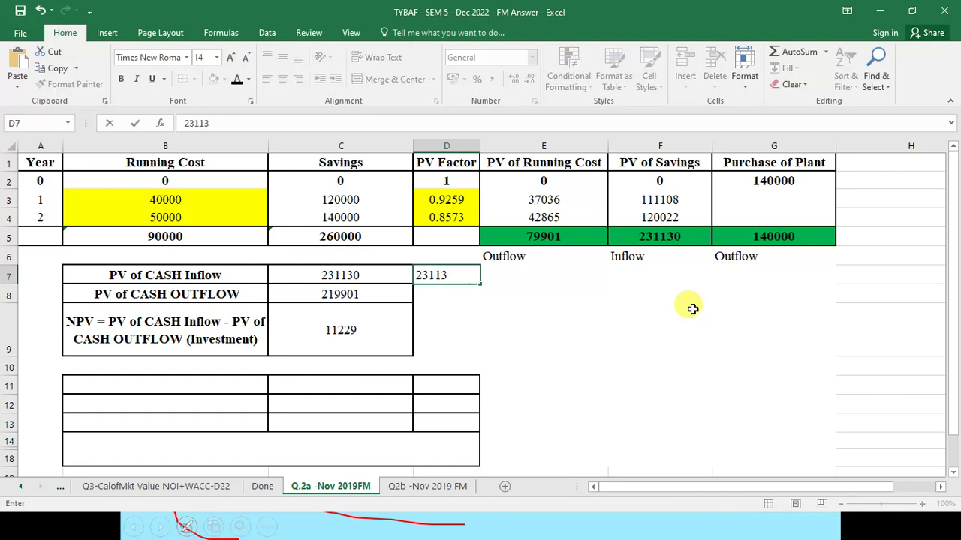
pyautogui.press('Return')
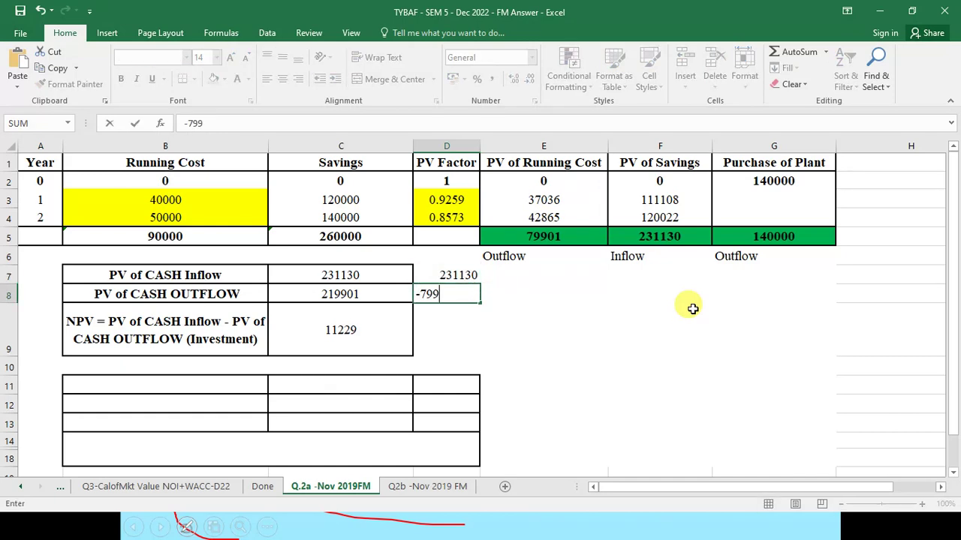
pyautogui.press('Return')
# - Add D7 and D8 in D9 with the formula +D7+D8
pyautogui.write('+')
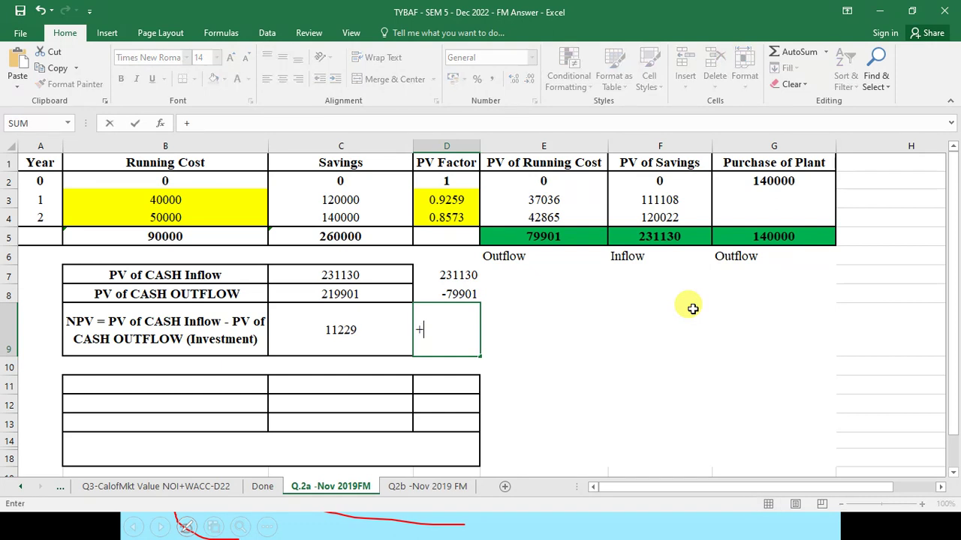
pyautogui.press('Up')
pyautogui.press('Up')
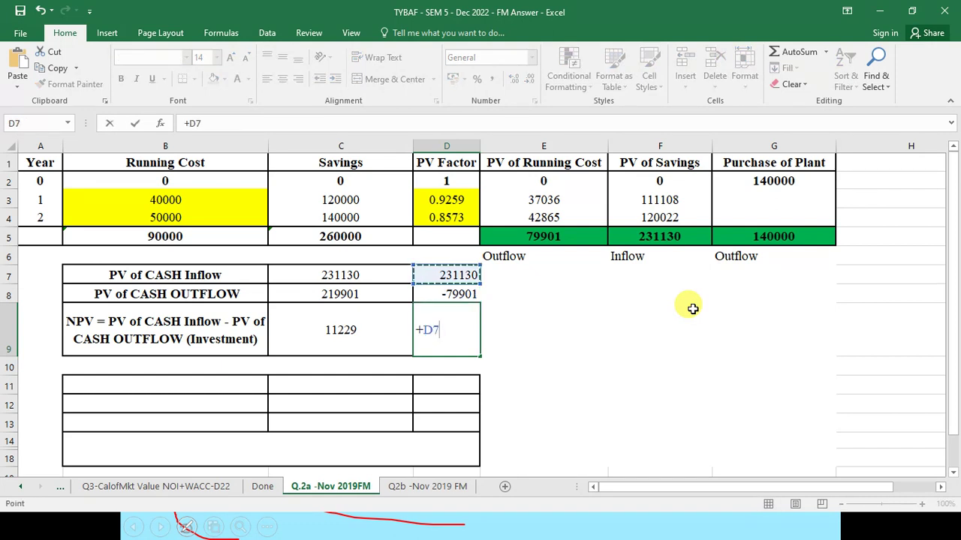
pyautogui.write('+')
pyautogui.press('Up')
pyautogui.press('Return')
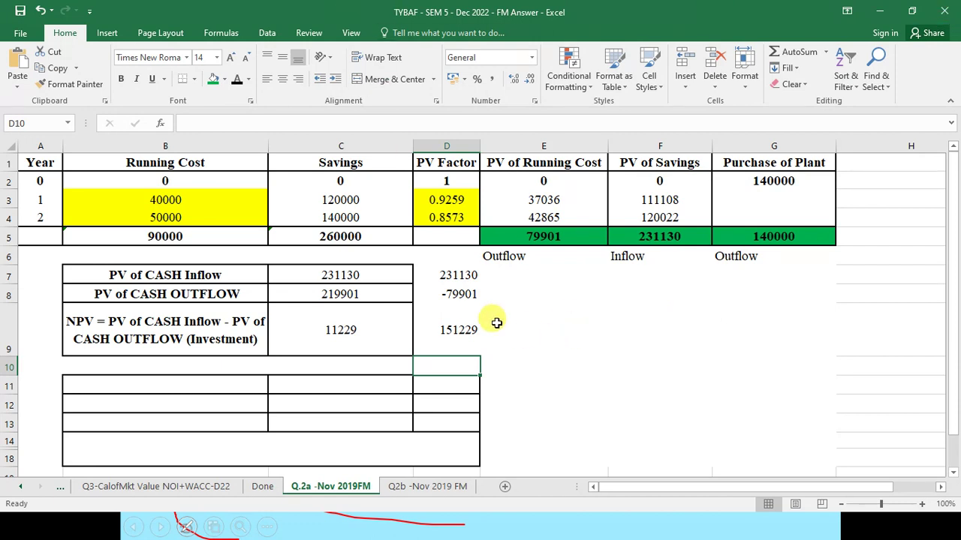
# - Compare the net figure in D9 with the NPV in C9 and the Purchase of Plant total in G5
pyautogui.click(453, 324)
pyautogui.click(200, 274)
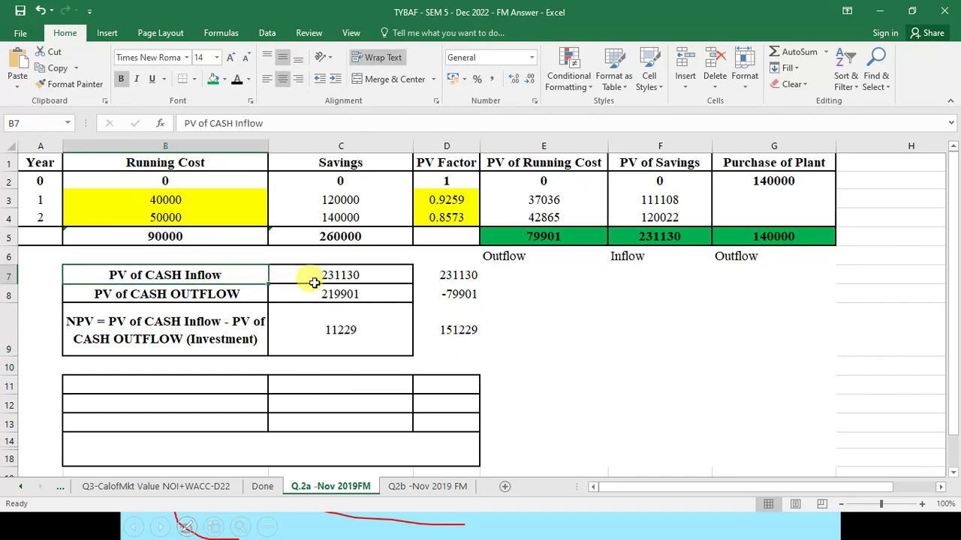
pyautogui.click(355, 342)
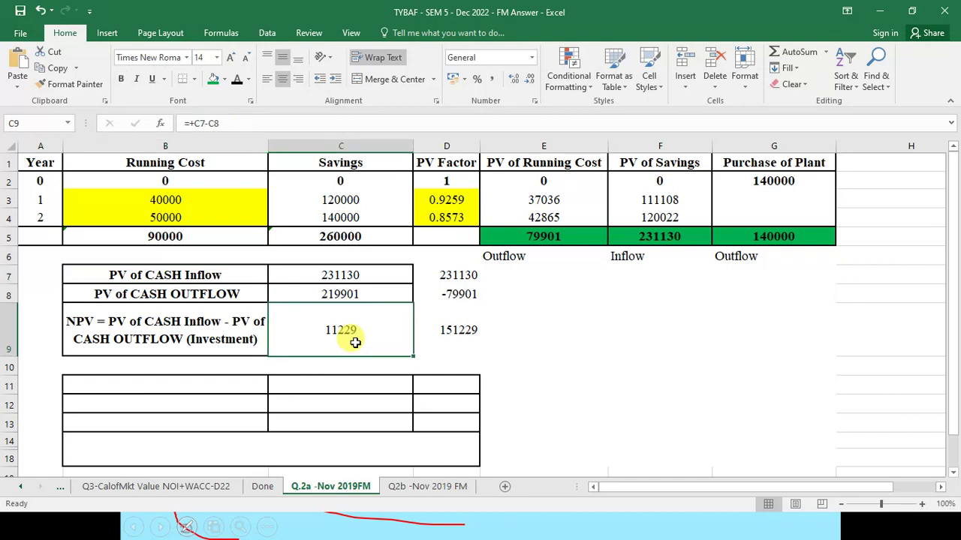
pyautogui.click(465, 327)
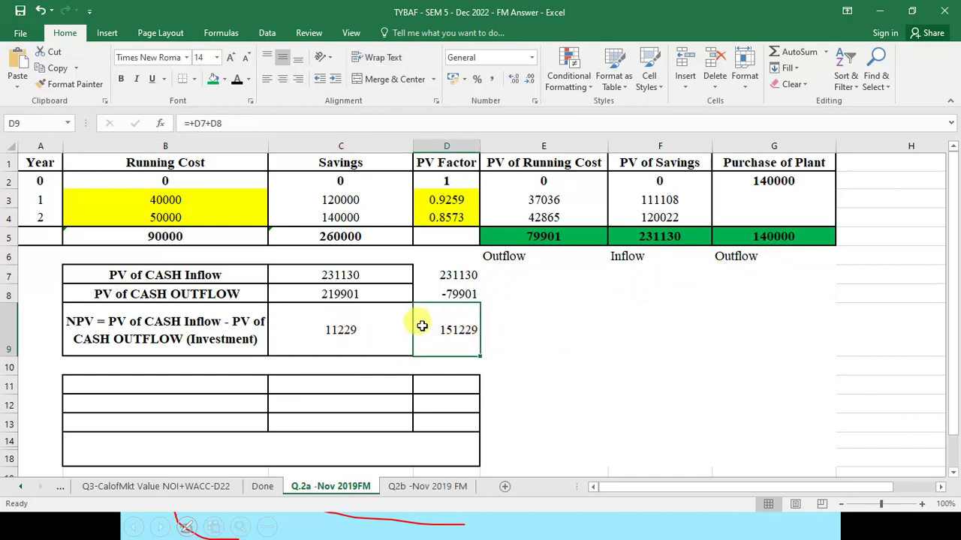
pyautogui.click(194, 276)
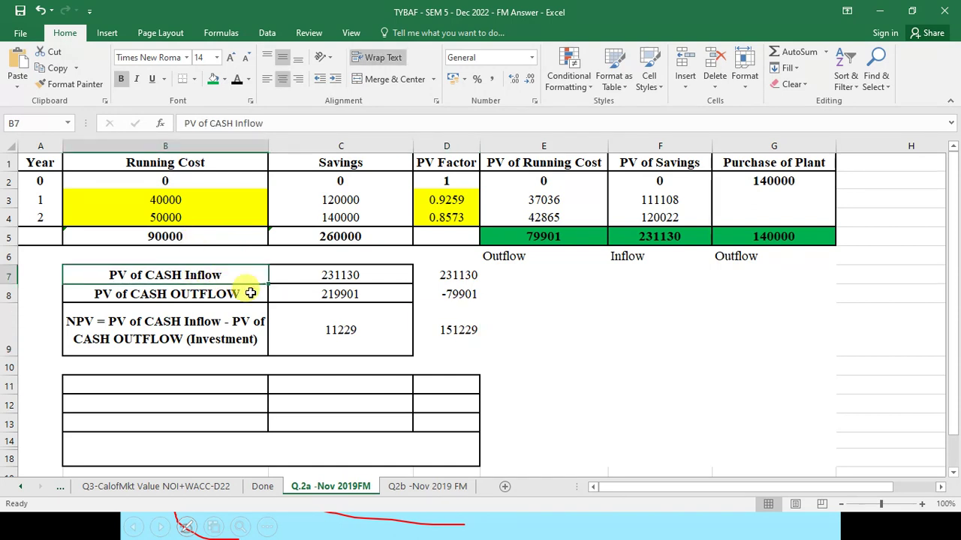
pyautogui.click(799, 237)
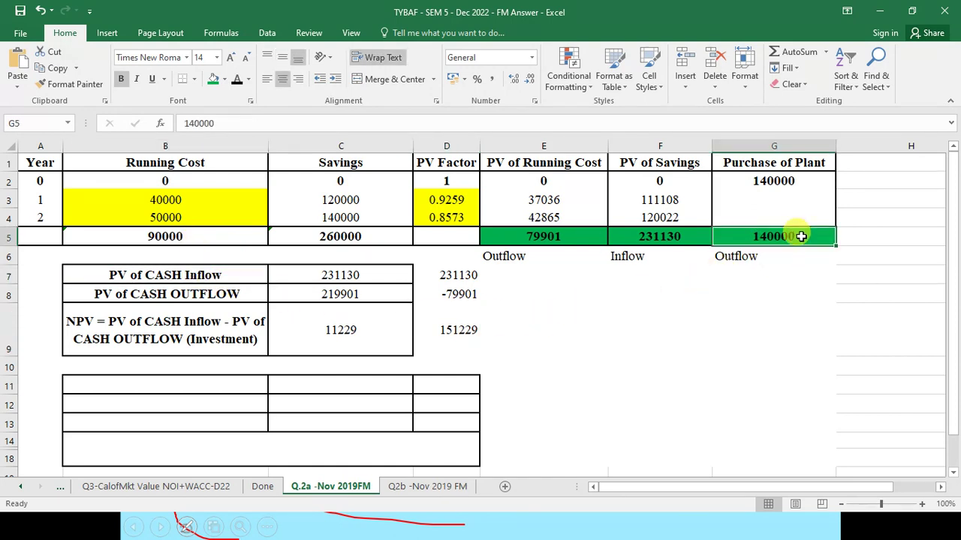
pyautogui.click(802, 143)
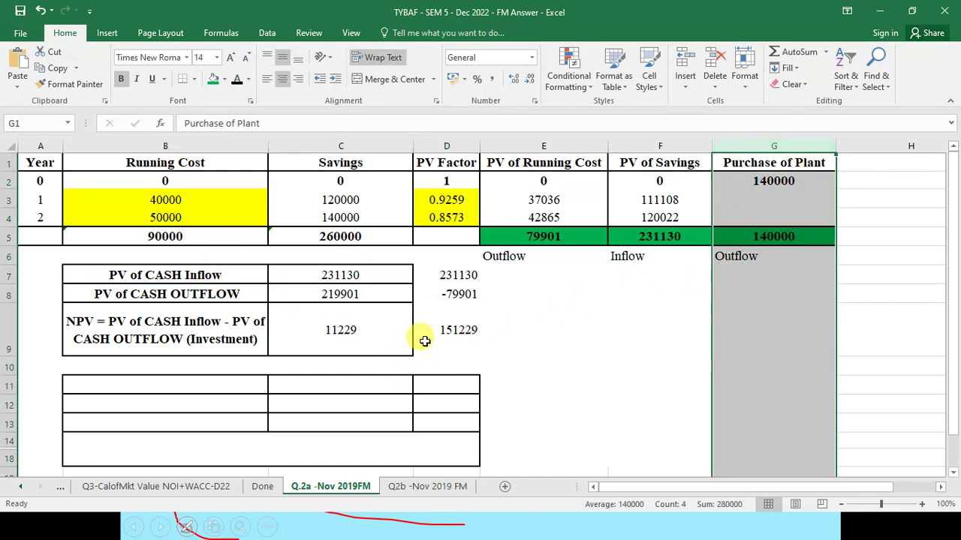
pyautogui.click(455, 323)
# - Enter the plant cost of 140000 in E9, beside the net figure in D9
pyautogui.click(544, 344)
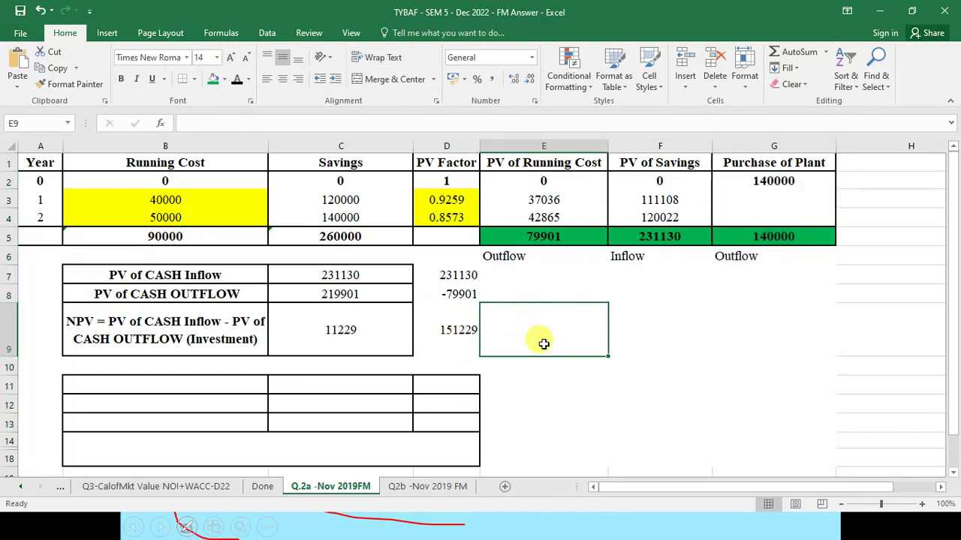
pyautogui.write('140000')
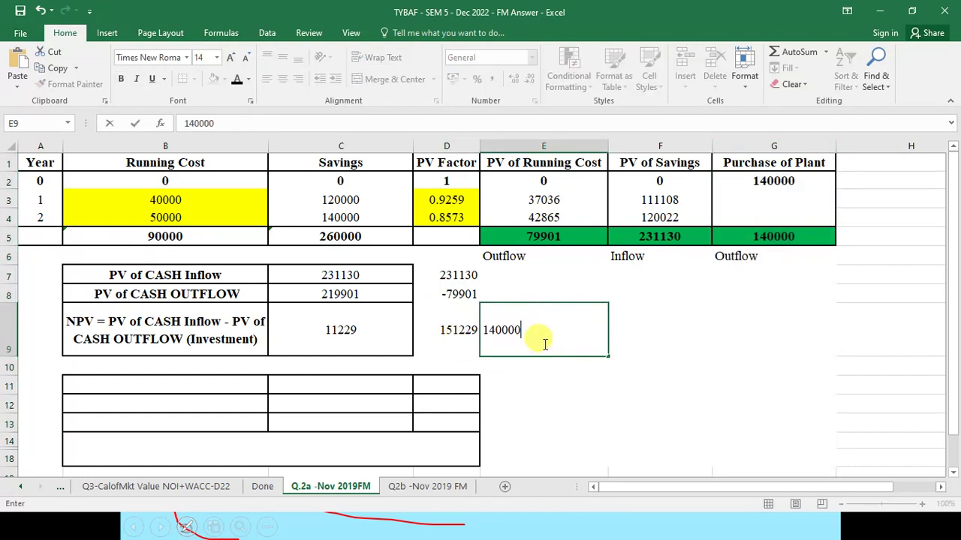
pyautogui.press('Return')
# - Subtract the plant cost from the net figure in F9 with the formula +D9-E9
pyautogui.press('Up')
pyautogui.press('Right')
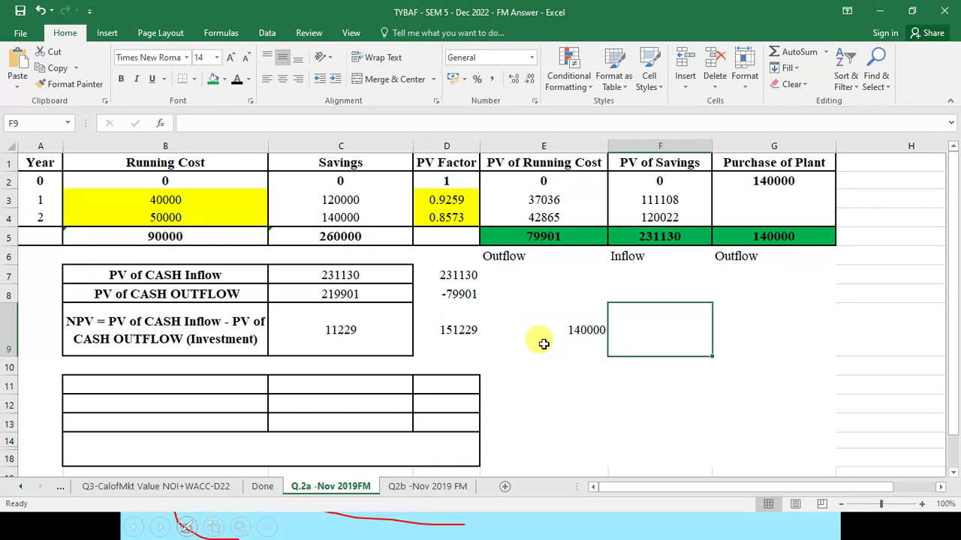
pyautogui.write('+')
pyautogui.press('Left')
pyautogui.press('Left')
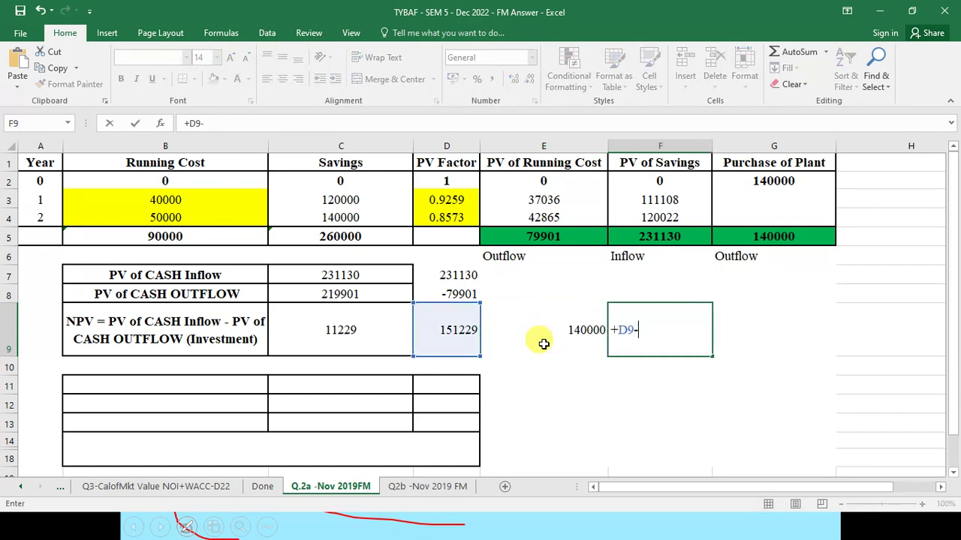
pyautogui.write('-')
pyautogui.press('Left')
pyautogui.press('Return')
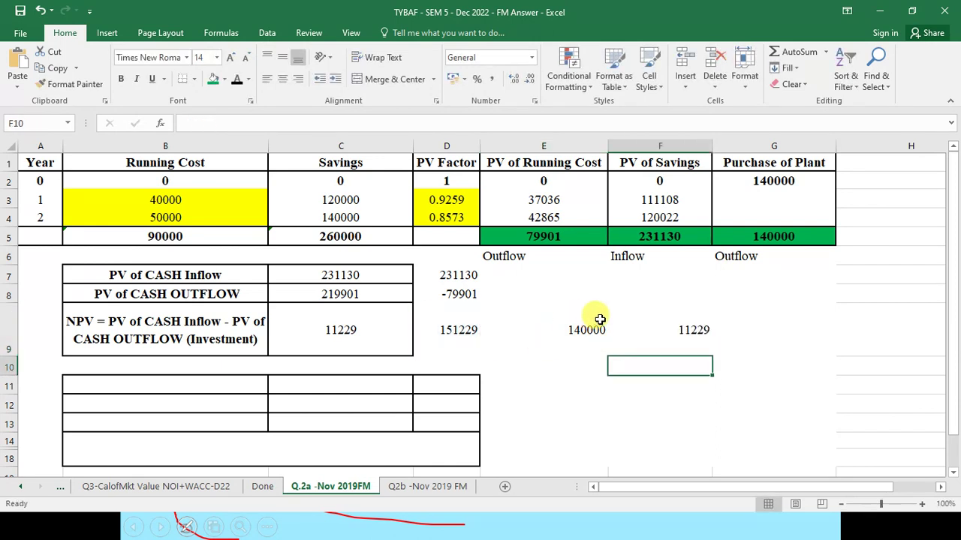
# - Fill the NPV amount in C9 with green
pyautogui.click(664, 343)
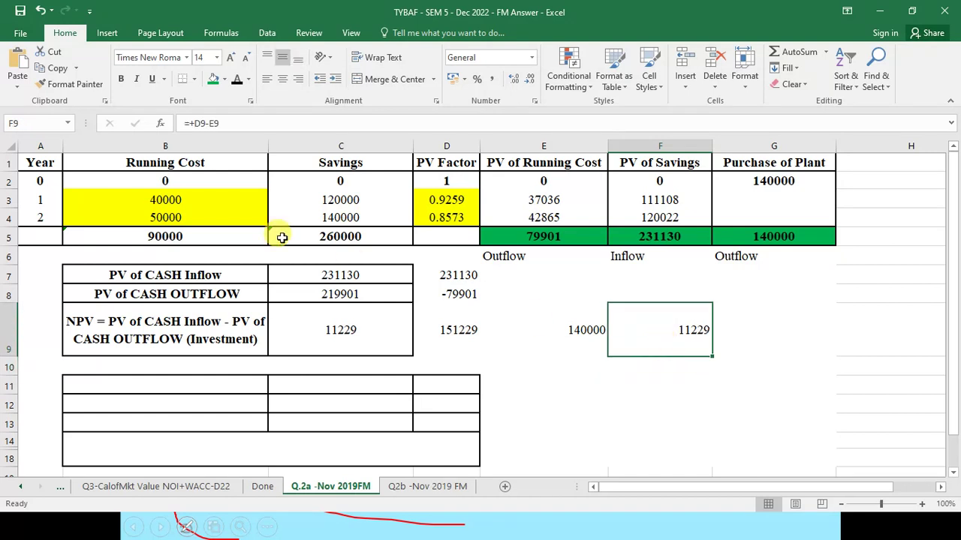
pyautogui.click(342, 315)
pyautogui.click(212, 80)
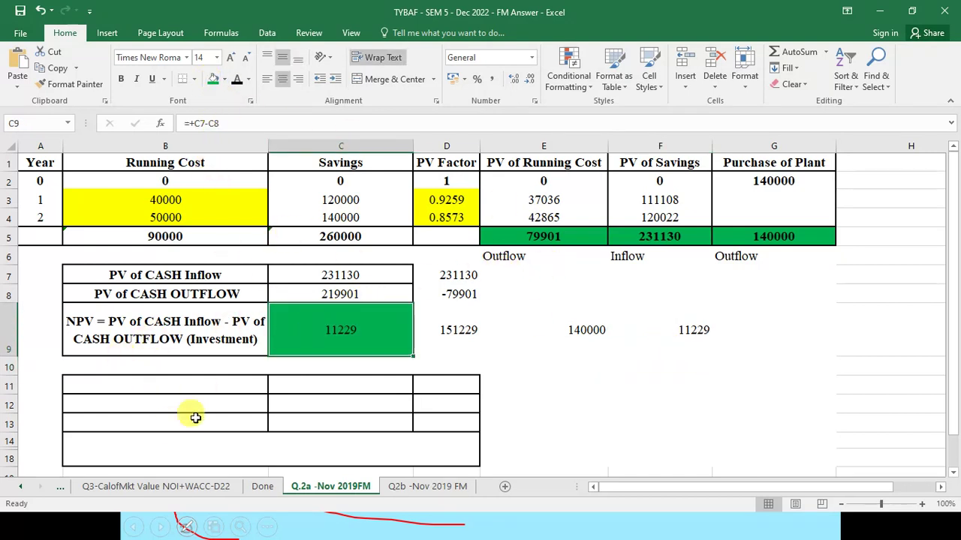
# - Turn the hidden sensitivity labels for plant cost, running cost and savings in B11:B13 black
pyautogui.click(248, 386)
pyautogui.click(379, 414)
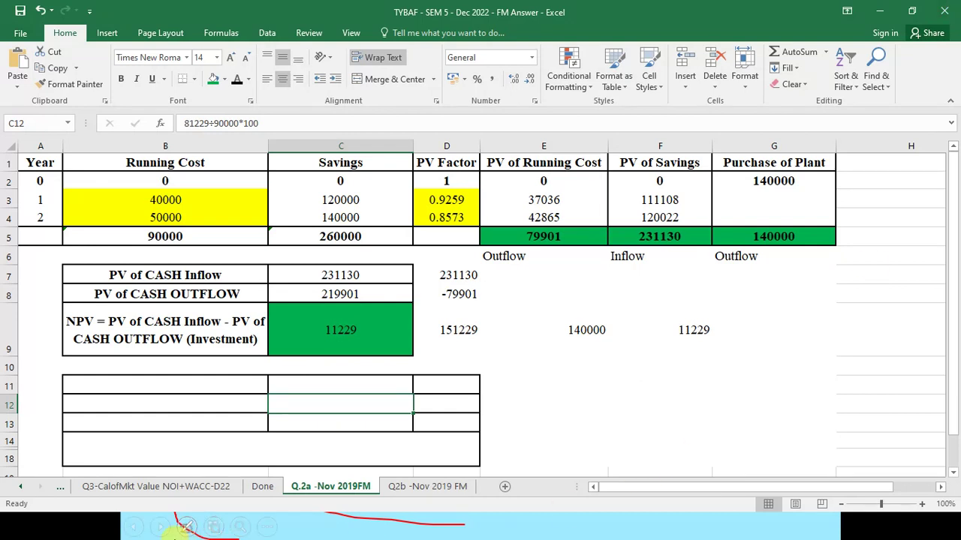
pyautogui.moveTo(161, 385); pyautogui.dragTo(157, 421)
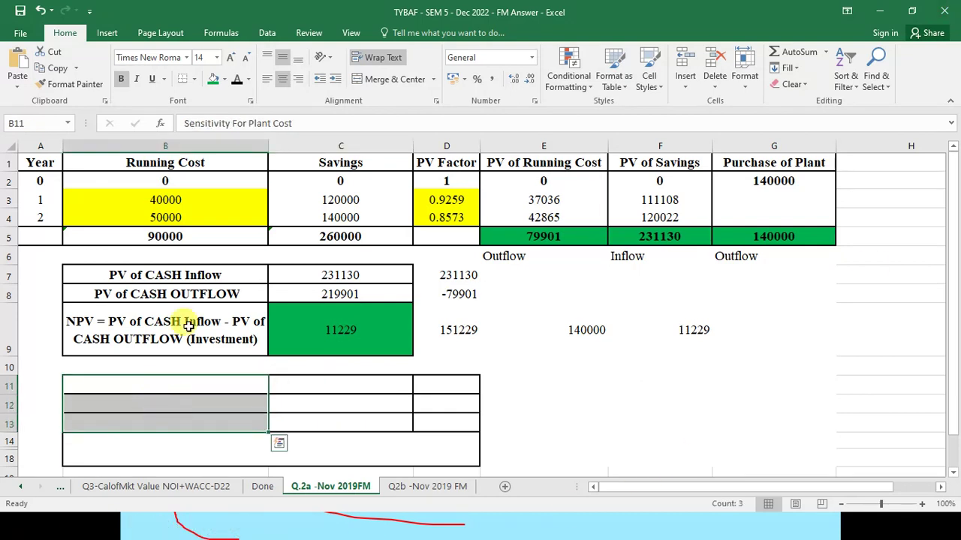
pyautogui.click(233, 80)
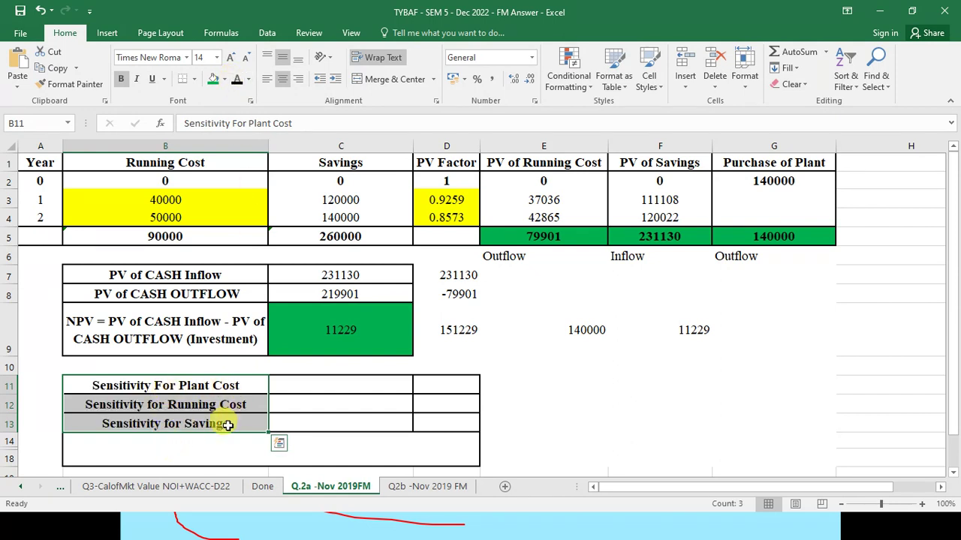
# - Review the sensitivity labels, the present value table in A1:G9 and both NPV workings in rows 7 to 9
pyautogui.click(188, 404)
pyautogui.click(197, 430)
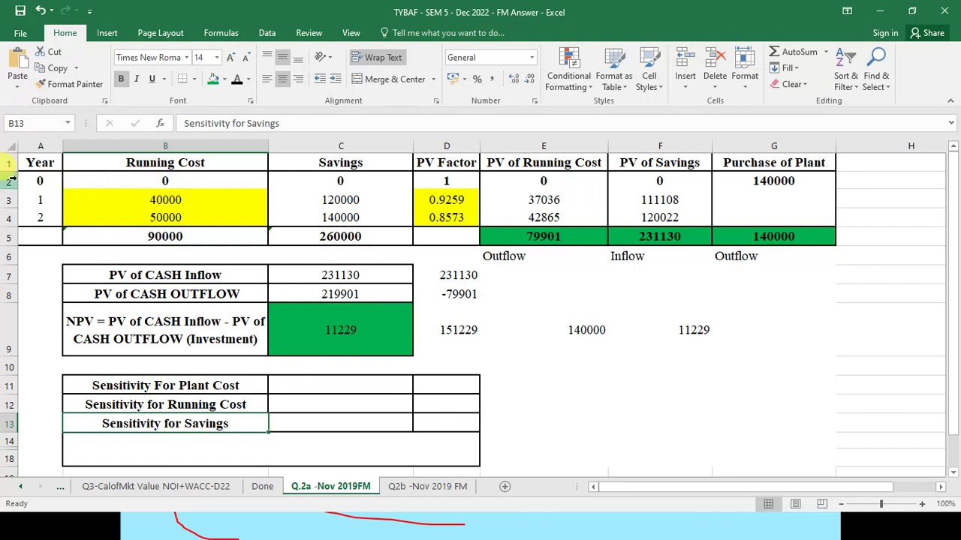
pyautogui.moveTo(30, 165); pyautogui.dragTo(778, 326)
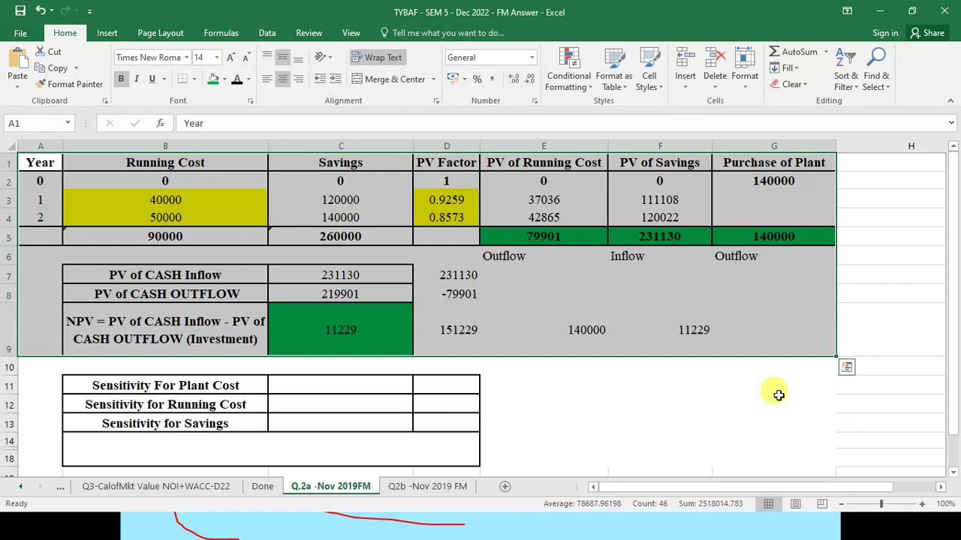
pyautogui.click(458, 282)
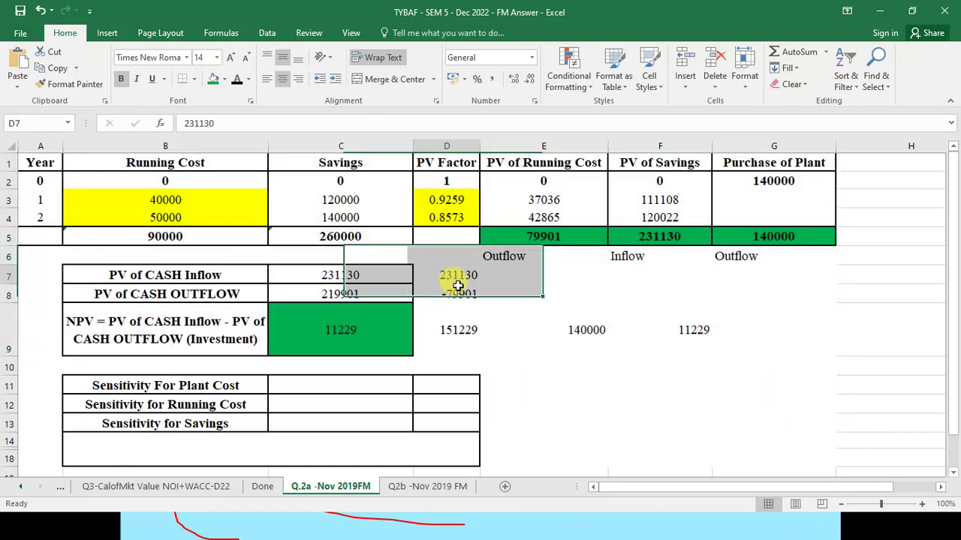
pyautogui.moveTo(458, 286); pyautogui.dragTo(673, 337)
pyautogui.moveTo(285, 291); pyautogui.dragTo(307, 321)
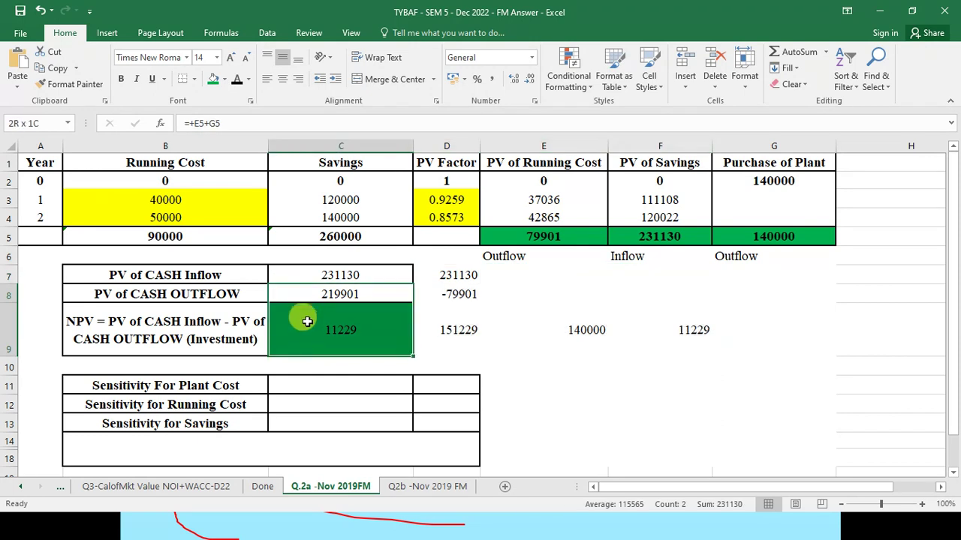
pyautogui.click(165, 323)
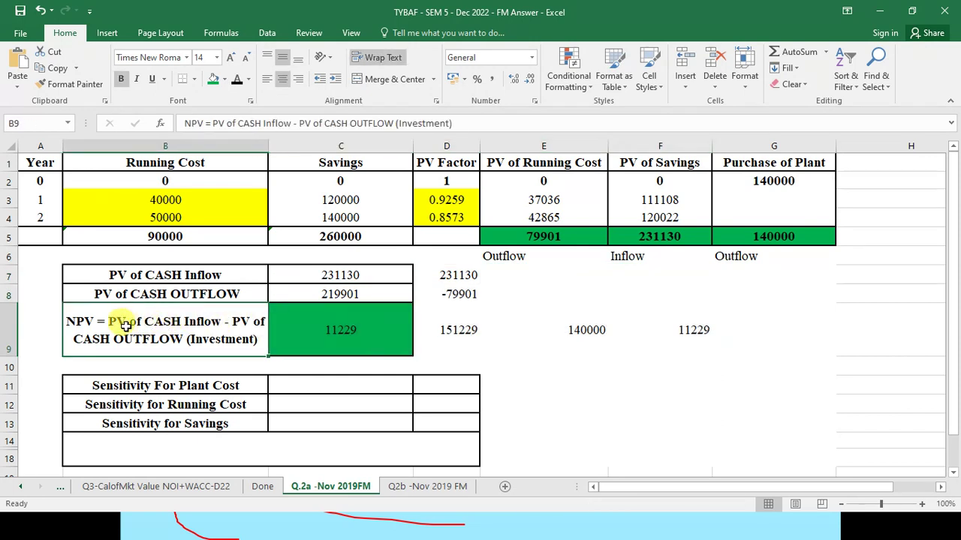
# - Review the NPV formula label in B9, the present value headings in E1:G1 and the NPV amount in C9
pyautogui.doubleClick(113, 323)
pyautogui.moveTo(109, 321); pyautogui.dragTo(197, 329)
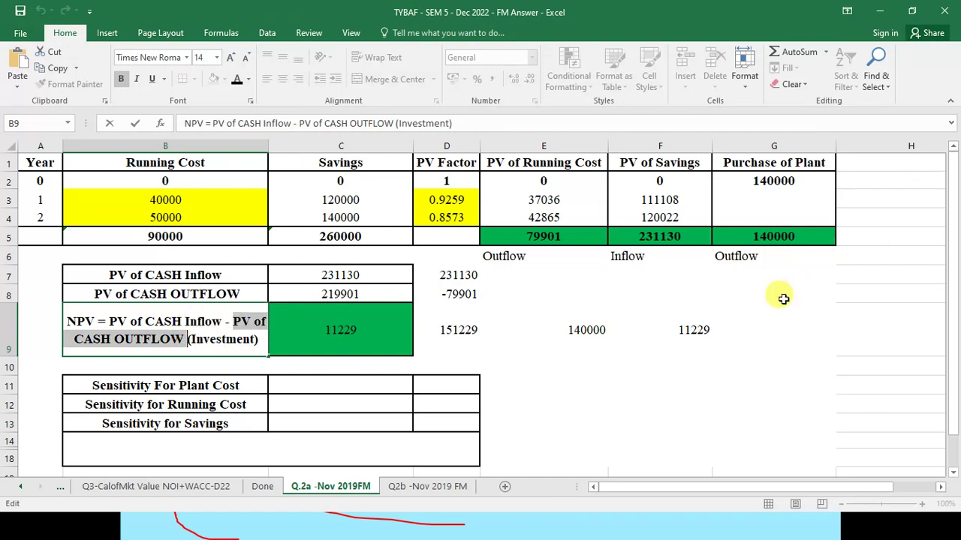
pyautogui.click(306, 385)
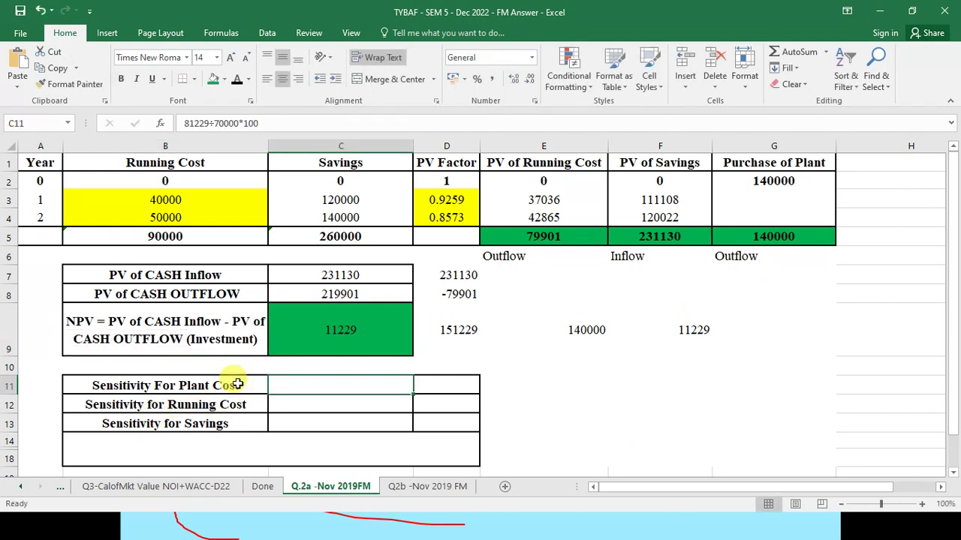
pyautogui.moveTo(530, 163); pyautogui.dragTo(732, 157)
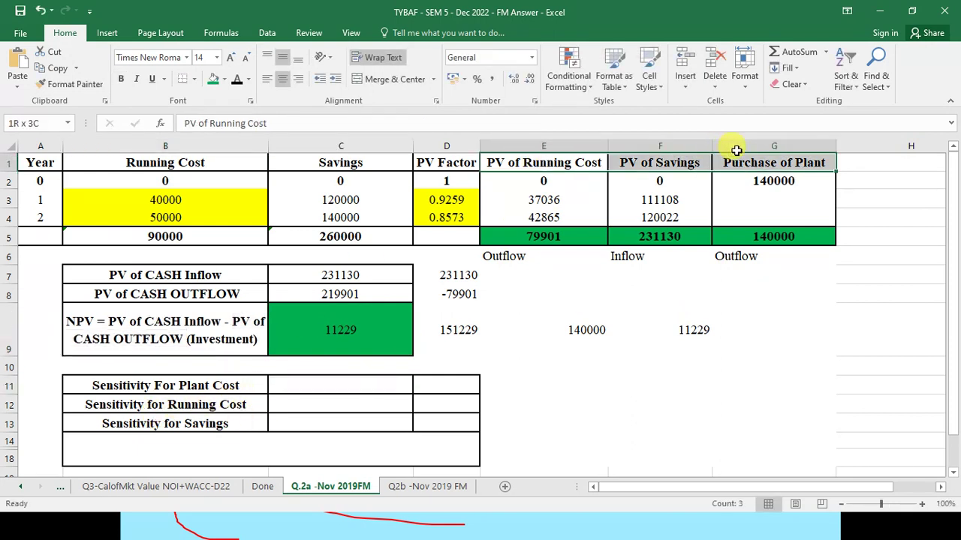
pyautogui.click(331, 335)
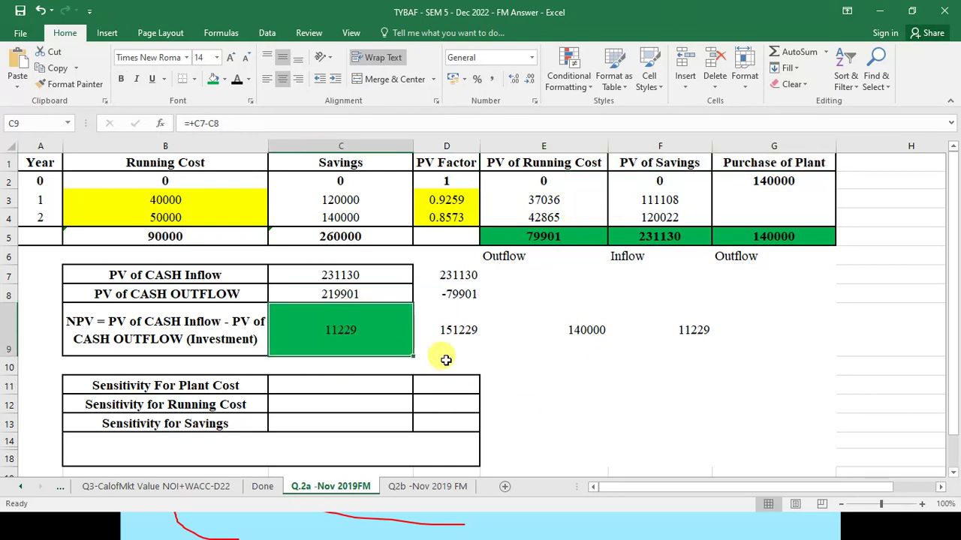
pyautogui.moveTo(365, 371); pyautogui.dragTo(360, 387)
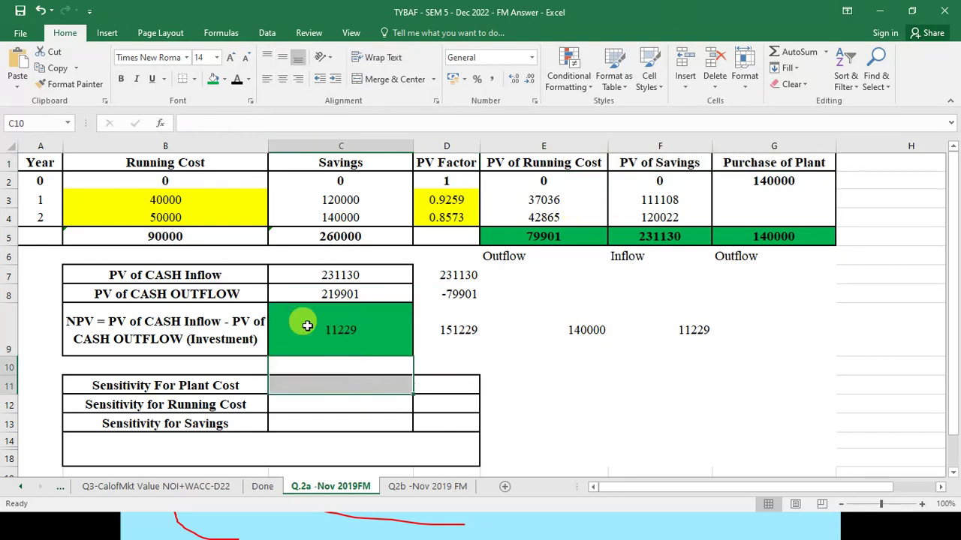
# - Turn the hidden plant cost sensitivity working in C11 black and correct its text to 11229÷70000*100
pyautogui.click(330, 385)
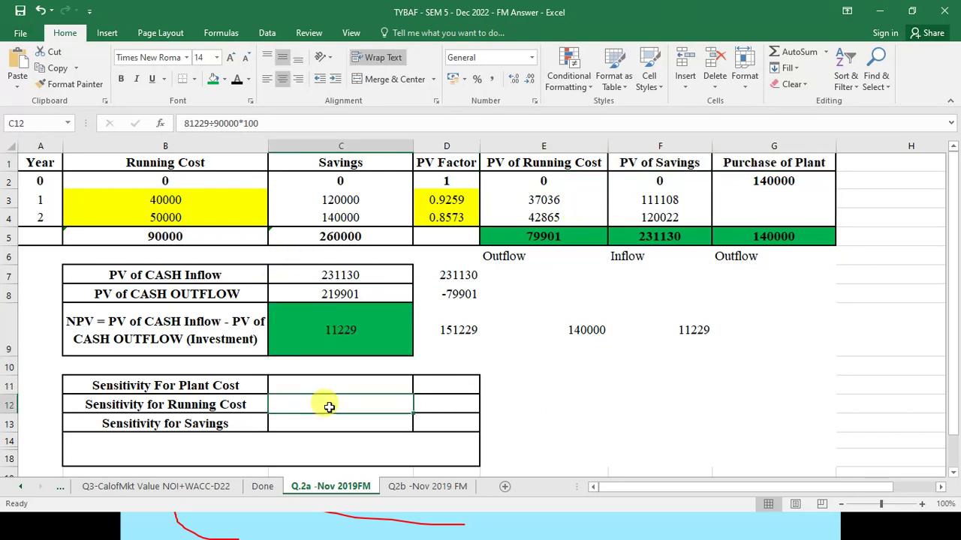
pyautogui.click(238, 80)
pyautogui.doubleClick(306, 385)
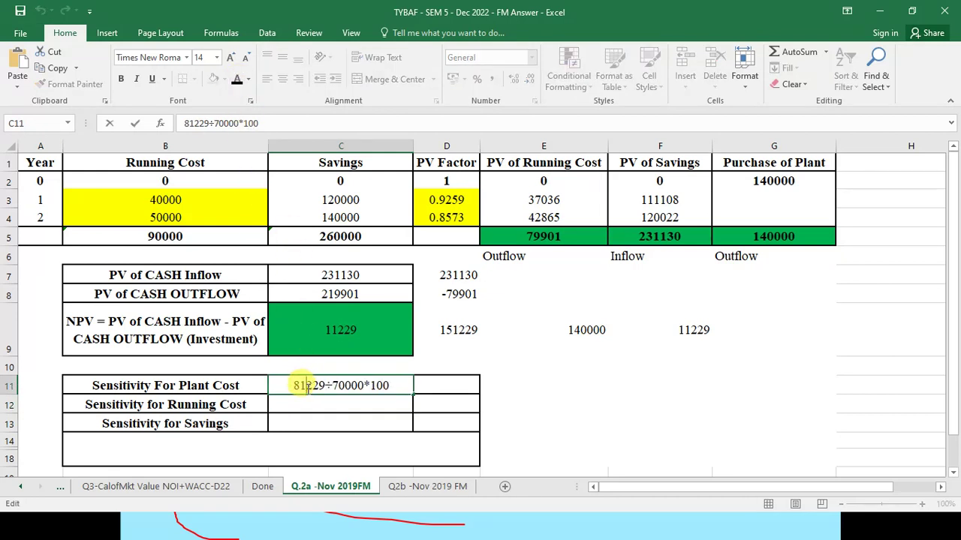
pyautogui.press('BackSpace')
pyautogui.write('1')
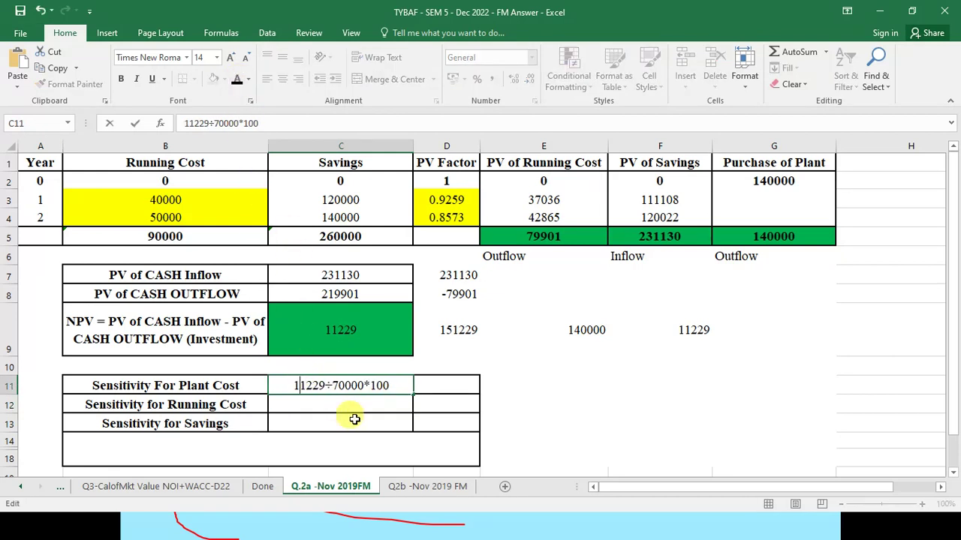
pyautogui.press('Return')
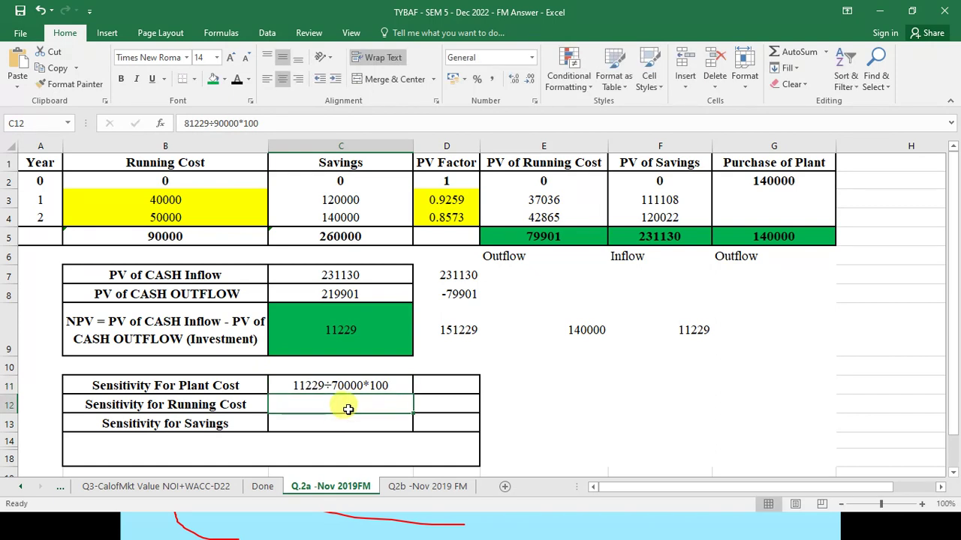
# - Turn the hidden workings in C12:C13 black and correct them to 11229÷90000*100 for running cost and 11229÷260000*100 for savings
pyautogui.moveTo(350, 403); pyautogui.dragTo(353, 422)
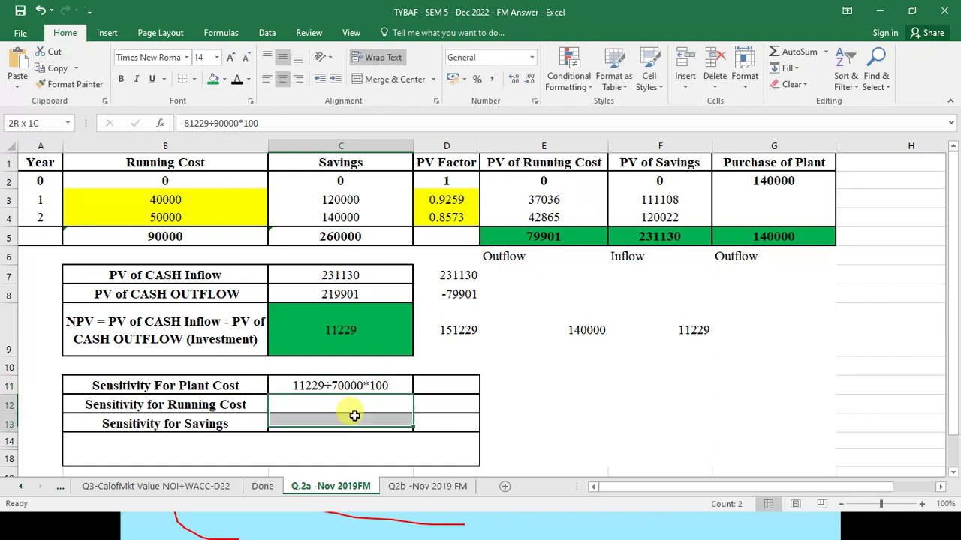
pyautogui.click(240, 83)
pyautogui.doubleClick(297, 405)
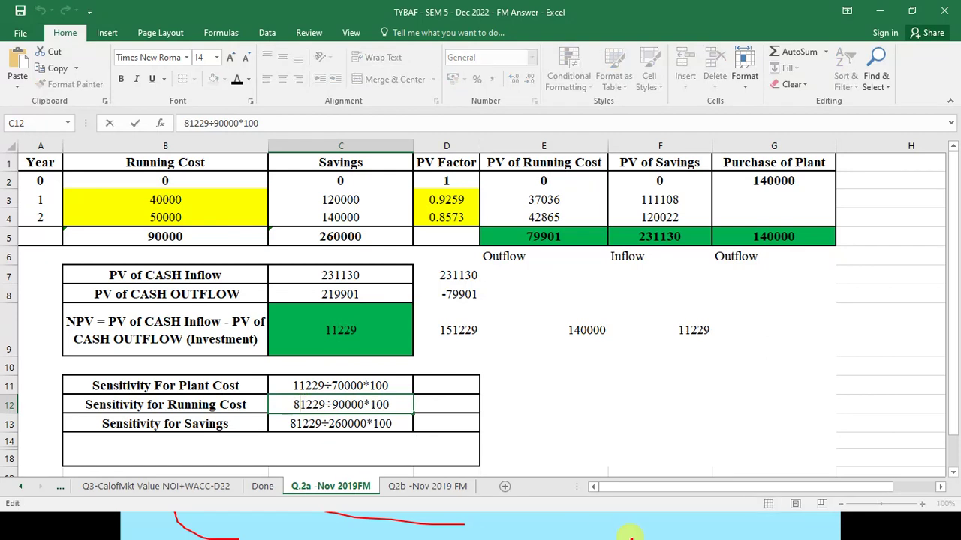
pyautogui.press('BackSpace')
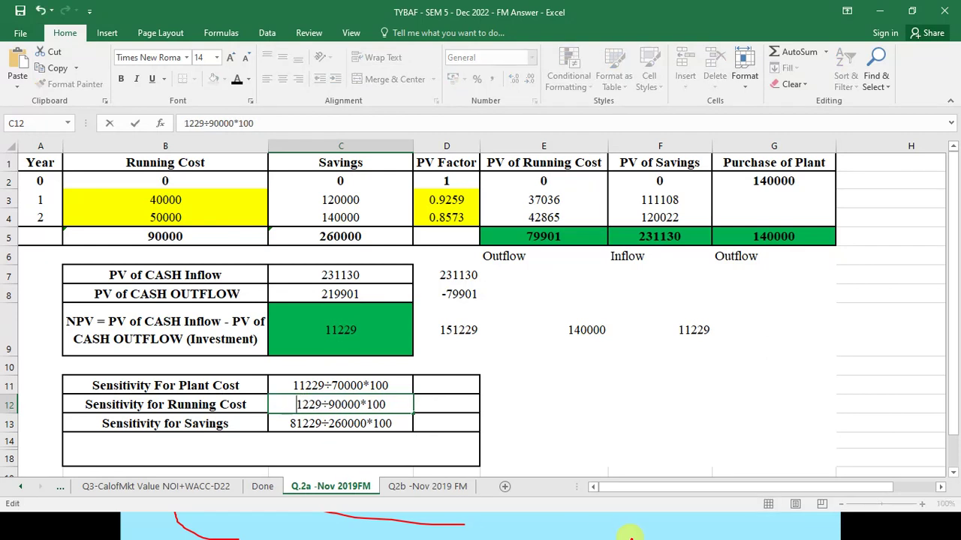
pyautogui.write('1')
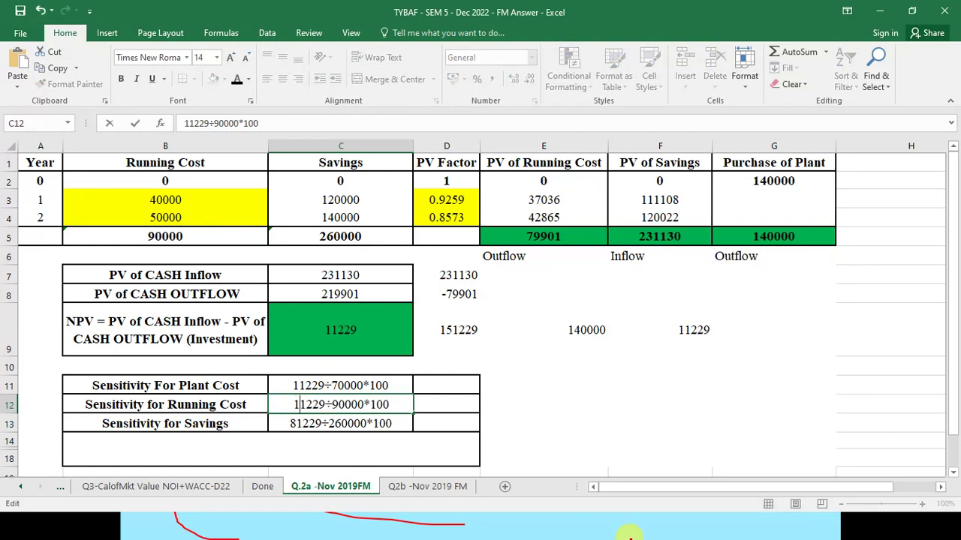
pyautogui.doubleClick(296, 424)
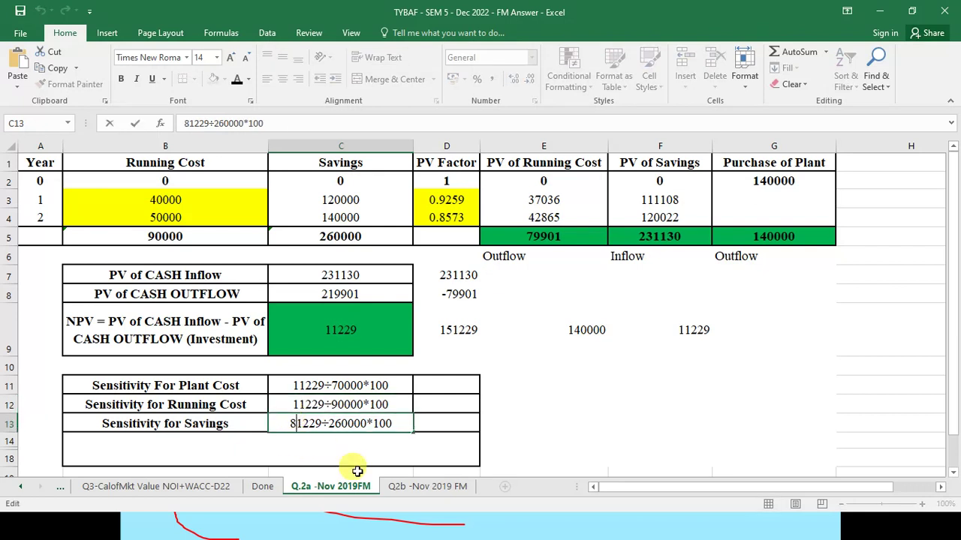
pyautogui.press('BackSpace')
pyautogui.write('1')
pyautogui.press('Return')
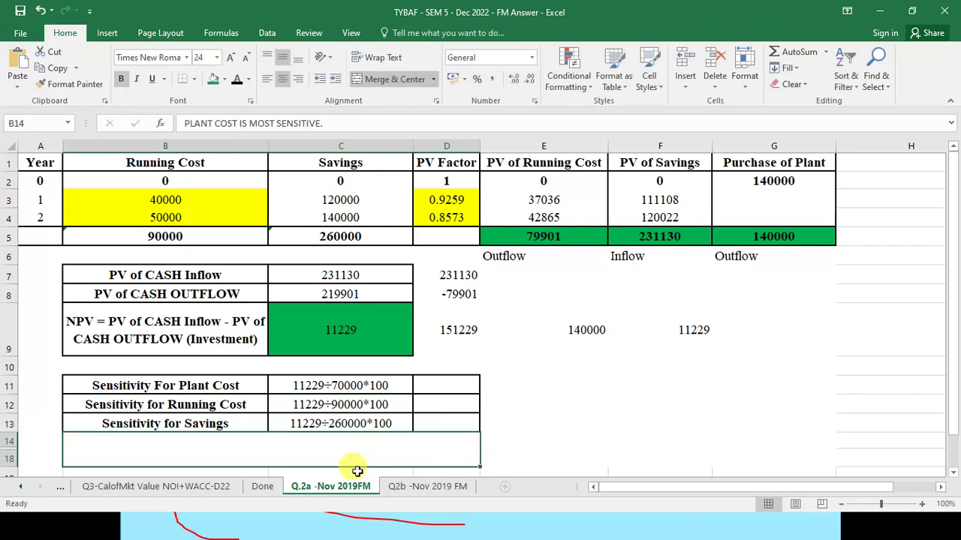
# - Change the numerator to 11229 in the hidden sensitivity percentage formulas for plant cost, running cost and savings in D11:D13
pyautogui.click(454, 384)
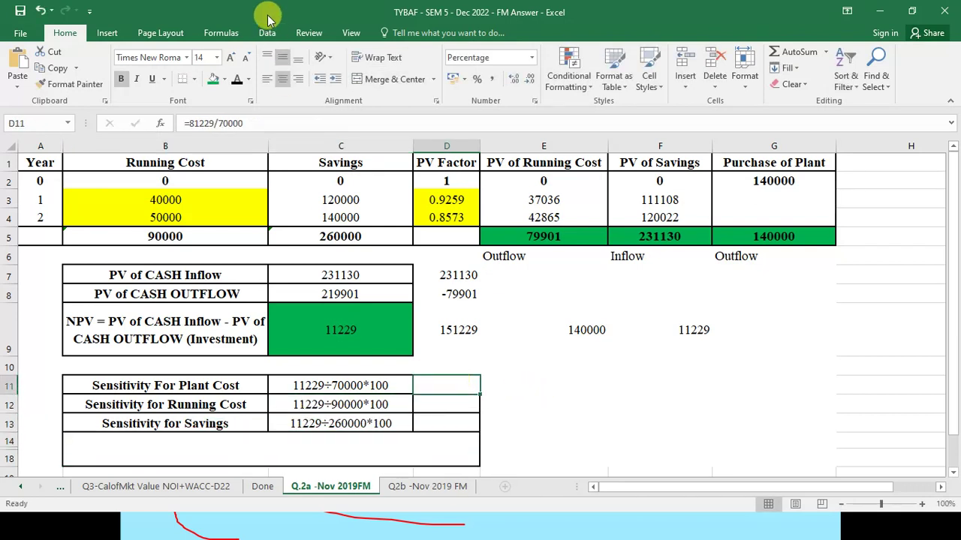
pyautogui.click(194, 123)
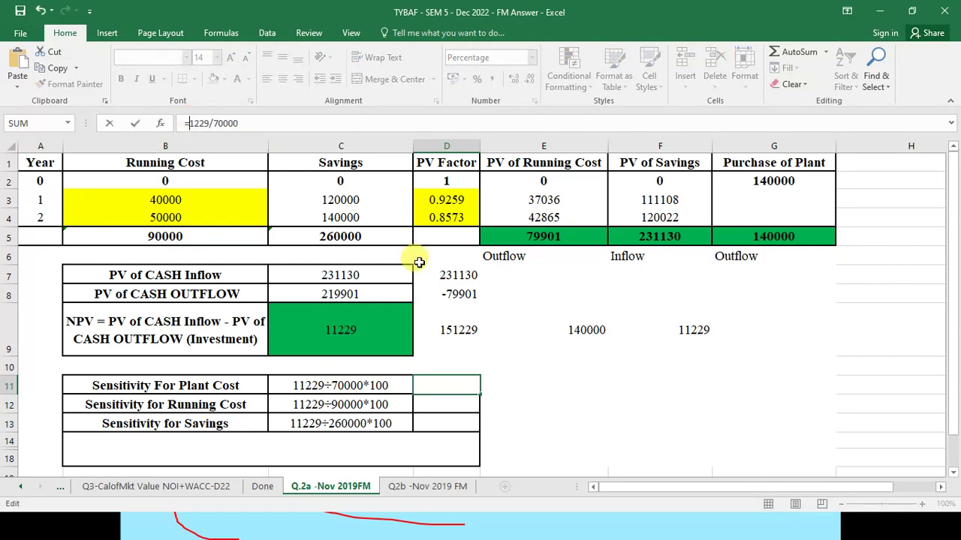
pyautogui.press('Return')
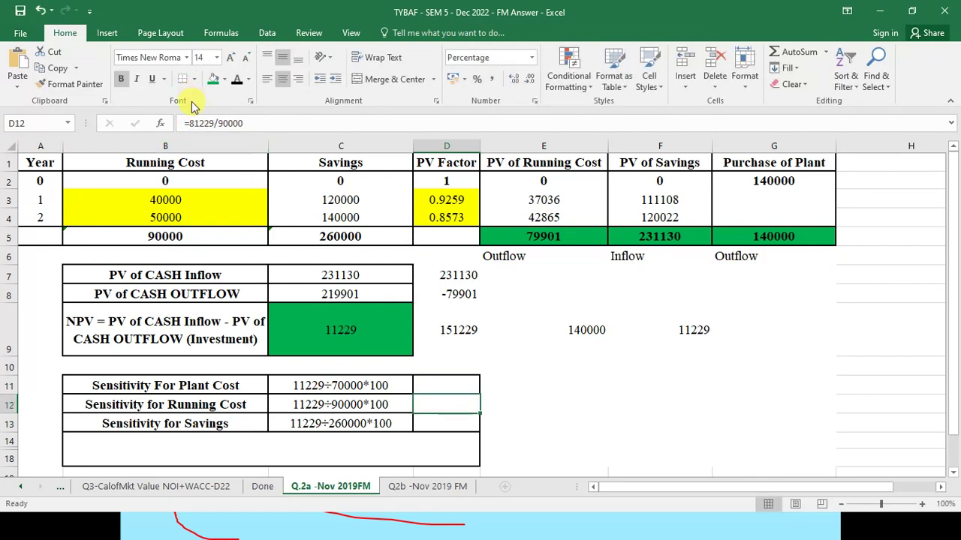
pyautogui.click(194, 124)
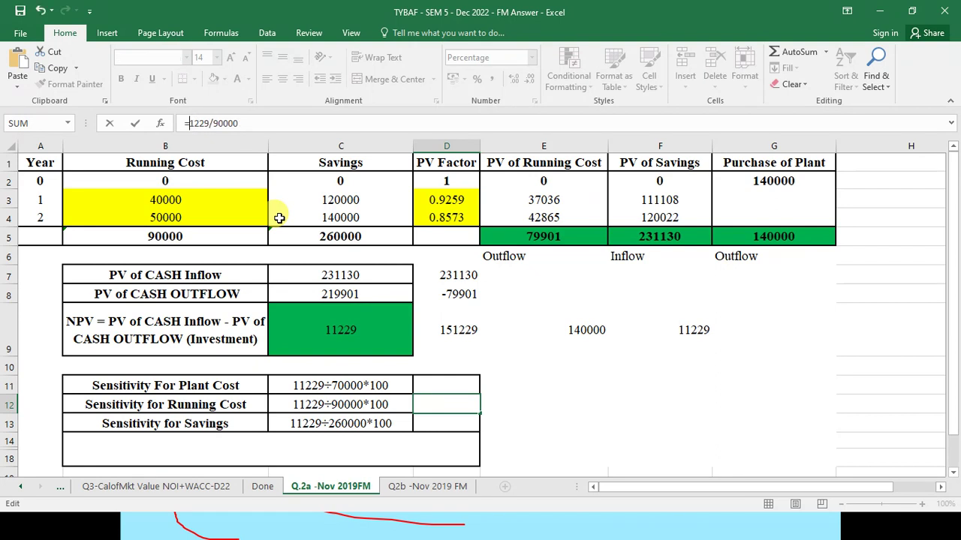
pyautogui.press('Return')
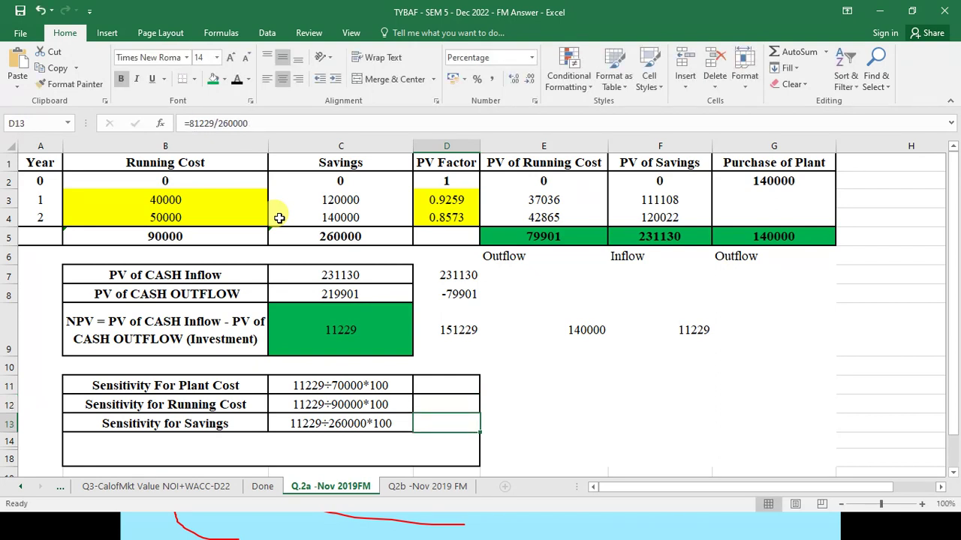
pyautogui.click(189, 123)
pyautogui.press('Return')
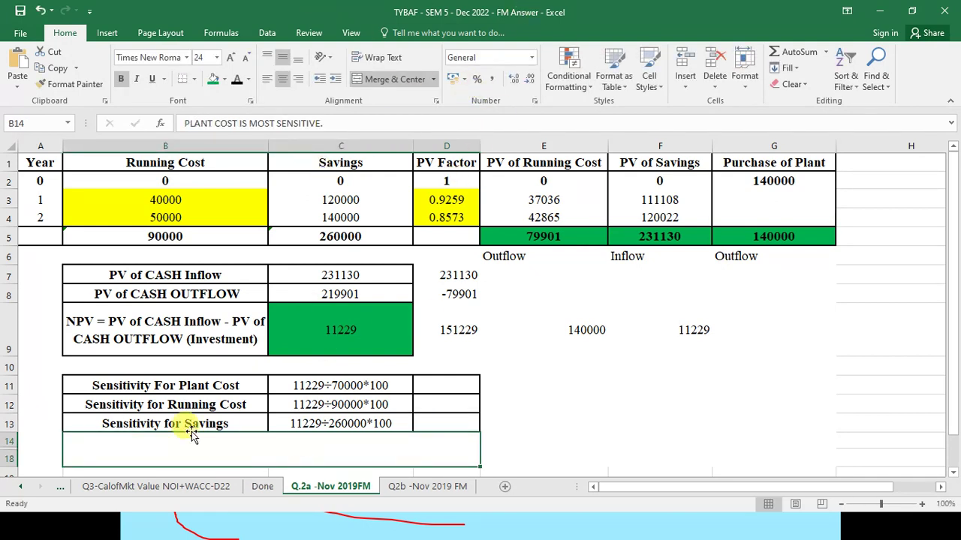
# - Review the plant cost sensitivity label, the plant, running cost and savings columns in E1:G5, and the NPV in C9
pyautogui.click(204, 385)
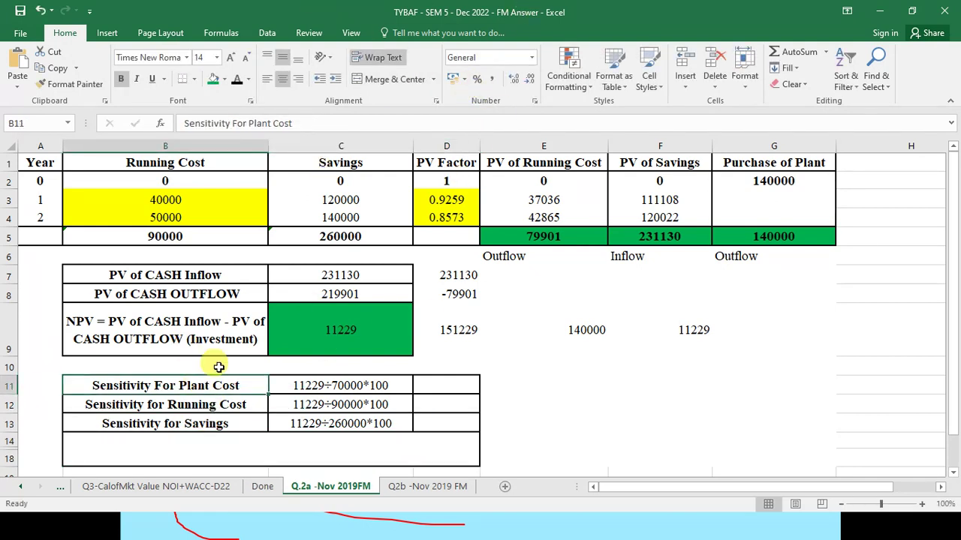
pyautogui.click(786, 163)
pyautogui.moveTo(787, 163); pyautogui.dragTo(787, 236)
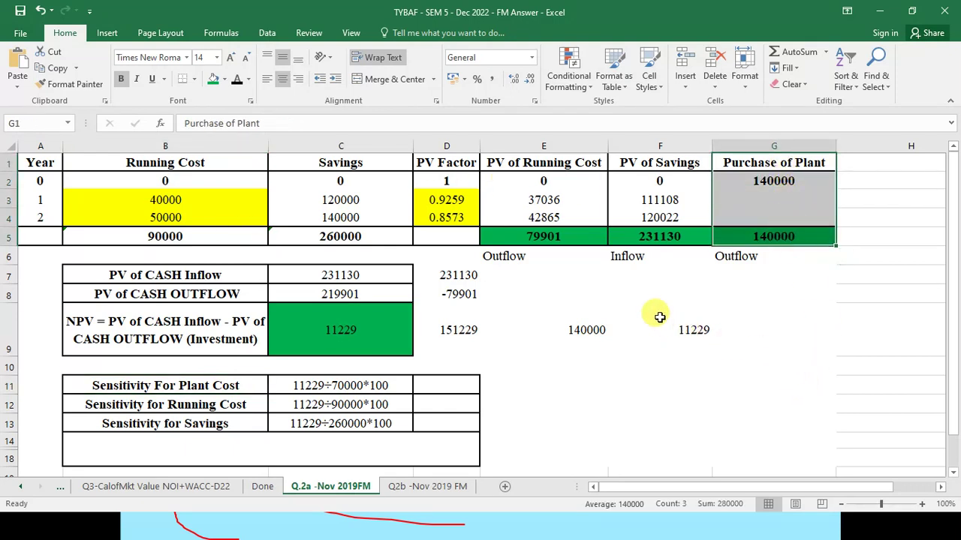
pyautogui.moveTo(541, 162); pyautogui.dragTo(546, 234)
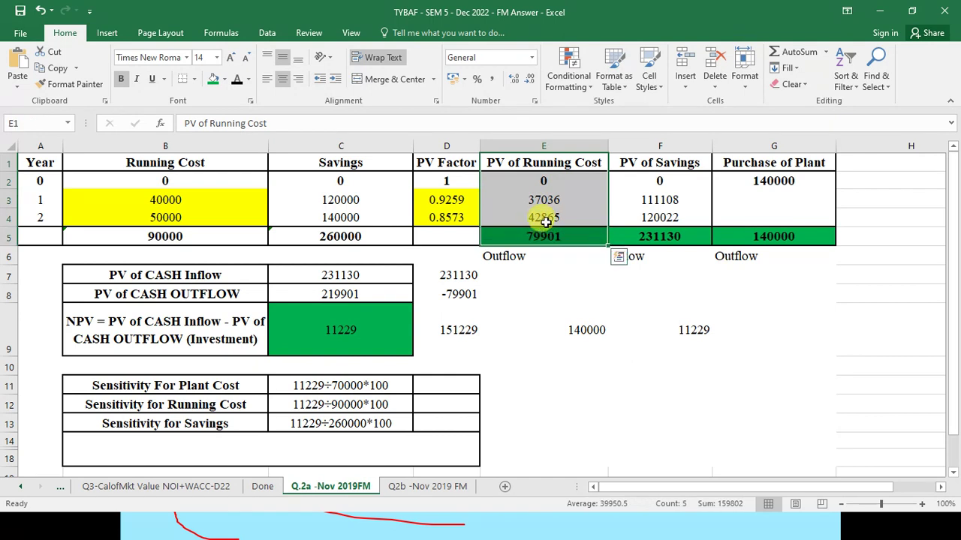
pyautogui.moveTo(649, 167); pyautogui.dragTo(662, 240)
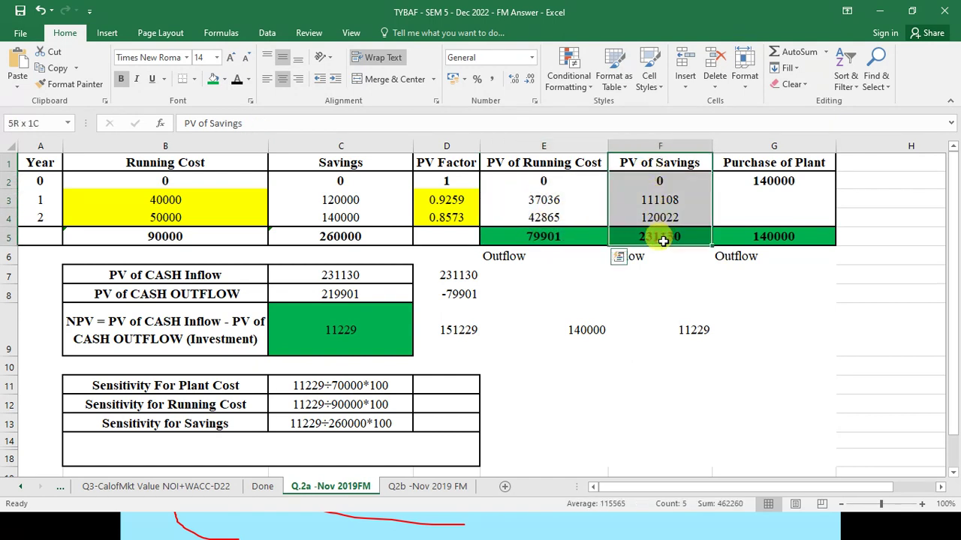
pyautogui.moveTo(526, 169); pyautogui.dragTo(747, 237)
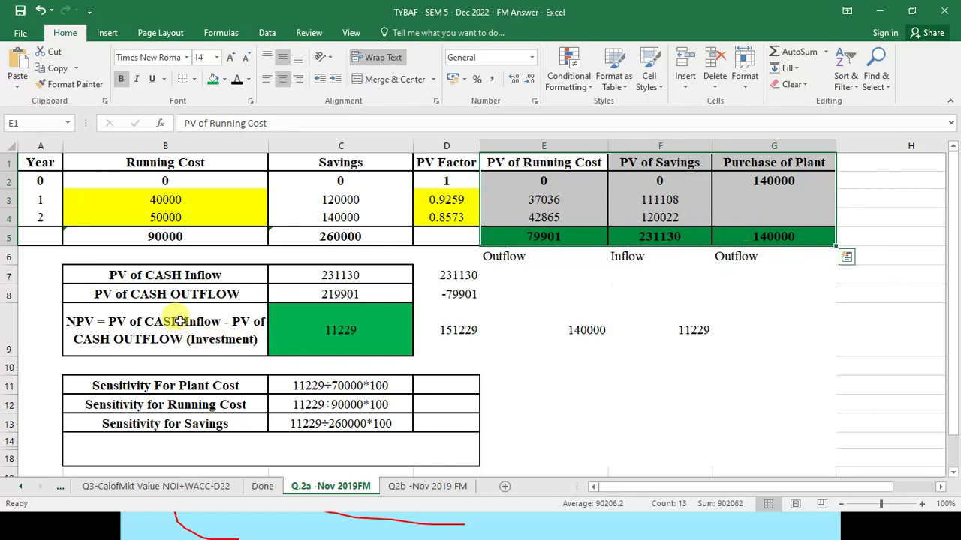
pyautogui.click(352, 338)
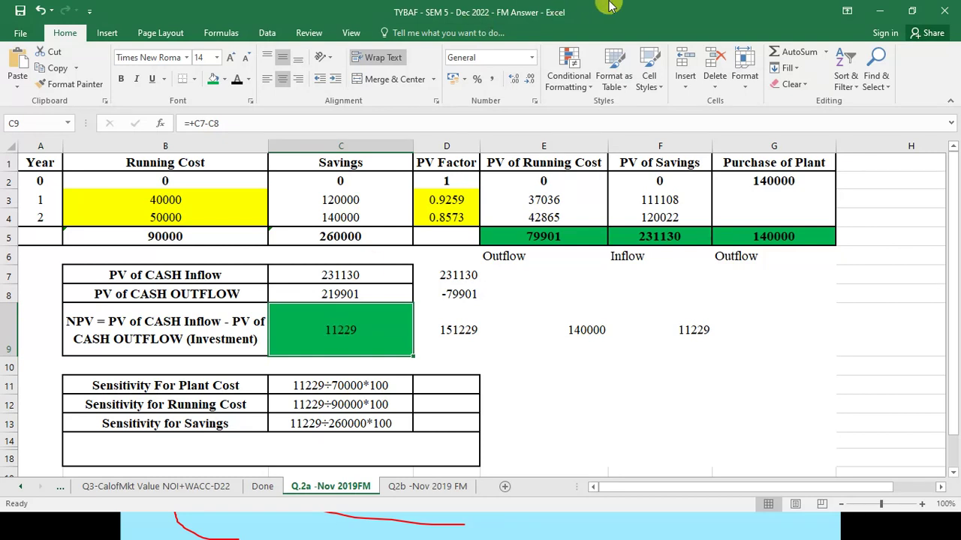
pyautogui.moveTo(546, 163); pyautogui.dragTo(744, 234)
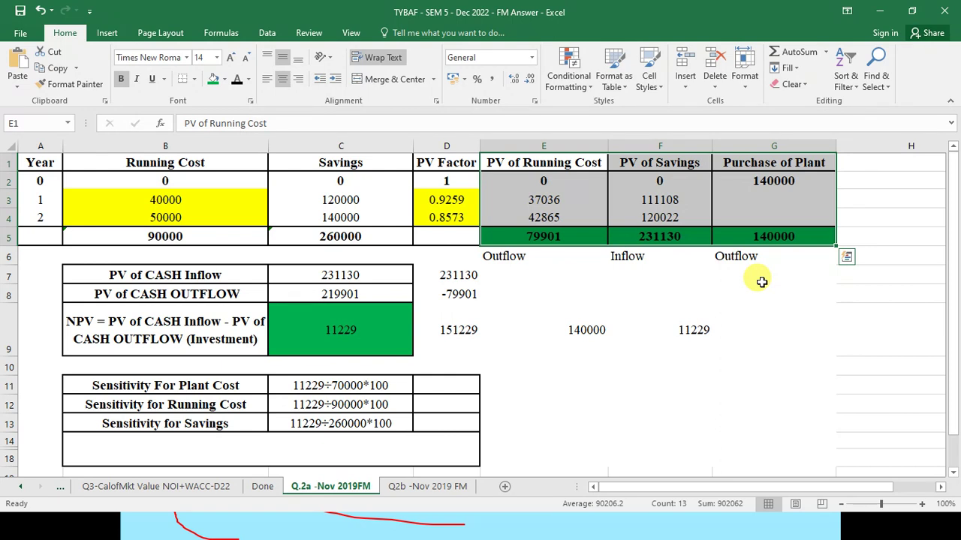
pyautogui.moveTo(571, 154); pyautogui.dragTo(521, 160)
pyautogui.click(314, 328)
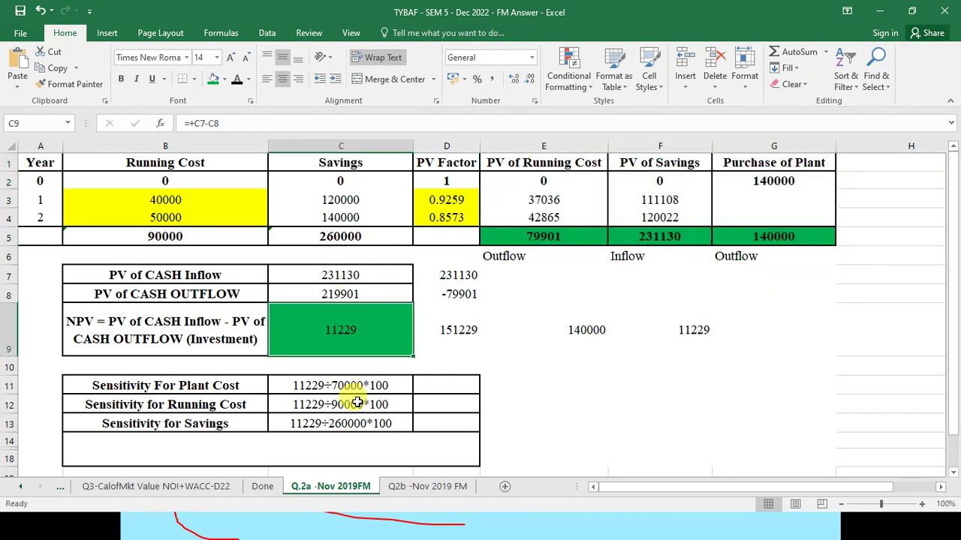
# - Correct the divisor in the plant cost sensitivity working in C11 so it reads 11229÷140000*100
pyautogui.click(329, 387)
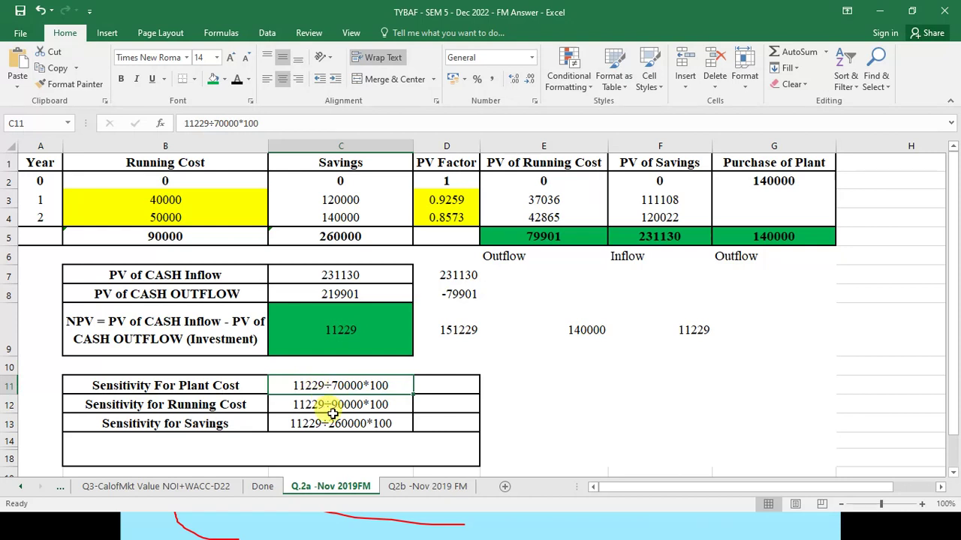
pyautogui.doubleClick(290, 385)
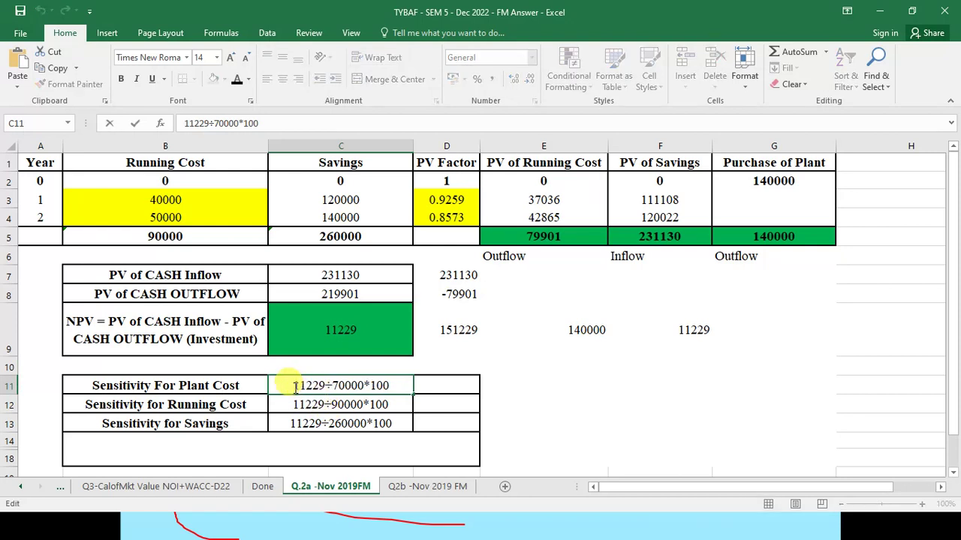
pyautogui.moveTo(292, 385); pyautogui.dragTo(326, 385)
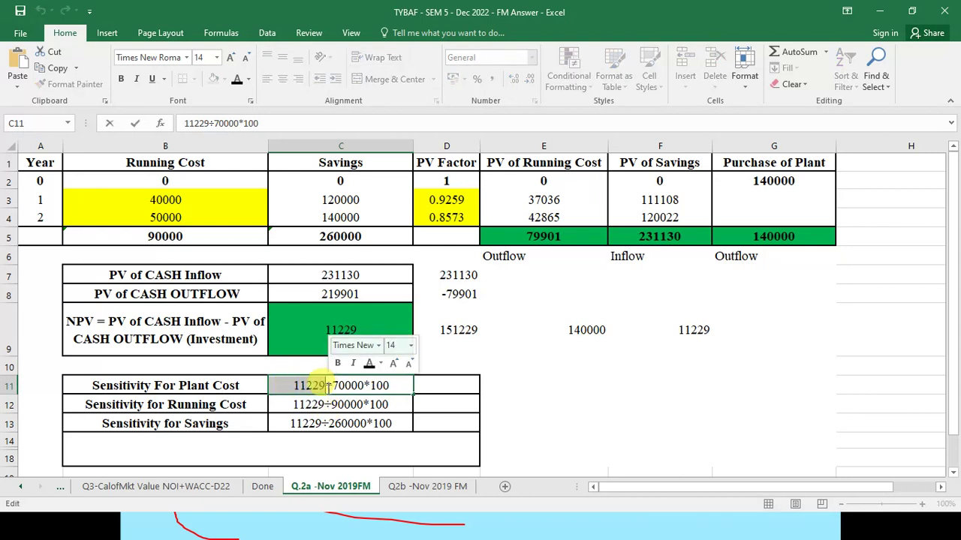
pyautogui.moveTo(333, 386); pyautogui.dragTo(354, 384)
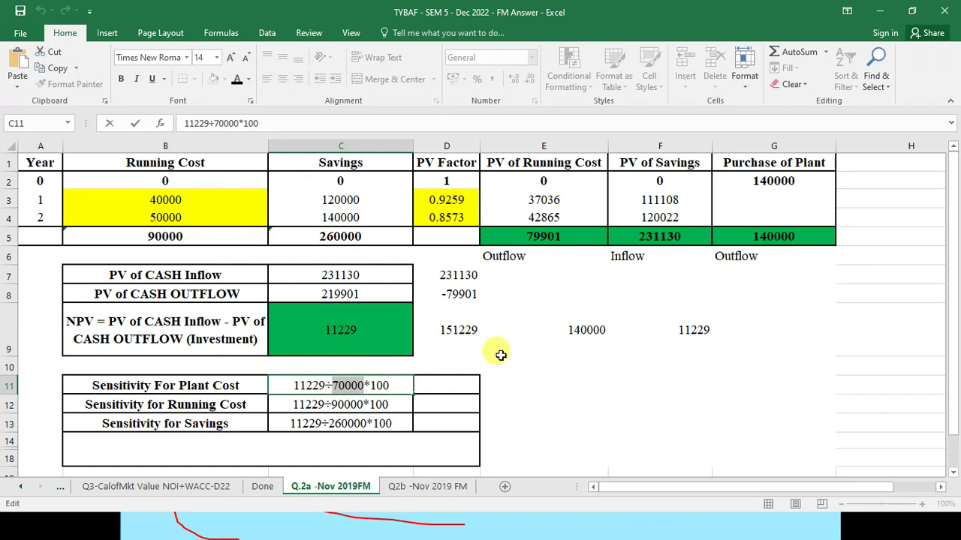
pyautogui.write('140000')
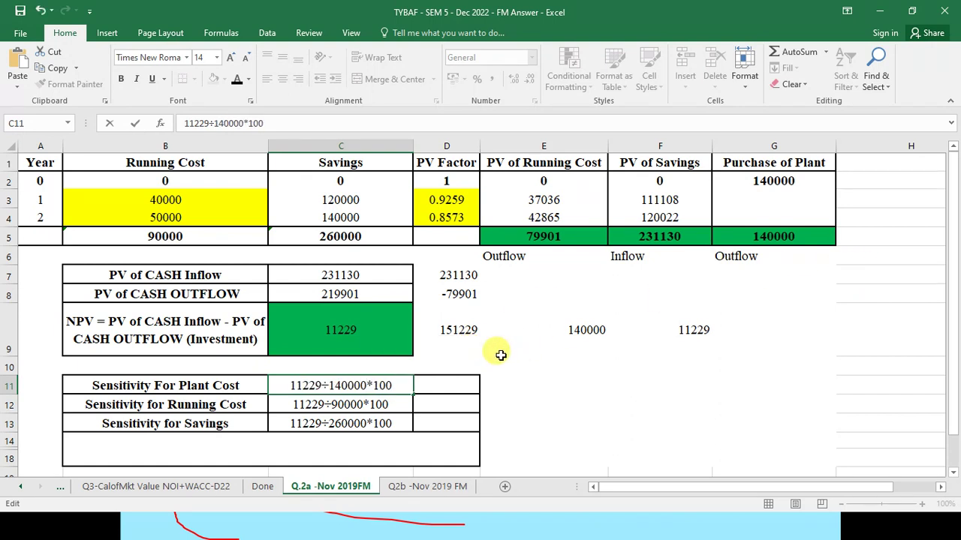
pyautogui.click(188, 386)
pyautogui.click(422, 387)
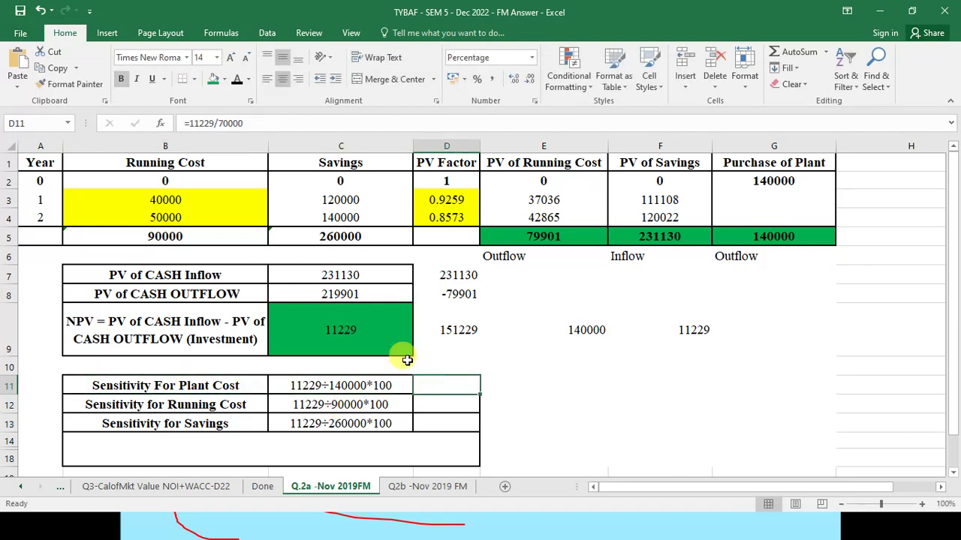
# - Correct the plant cost sensitivity formula in D11 to =11229/140000 and turn its hidden percentage black
pyautogui.click(218, 123)
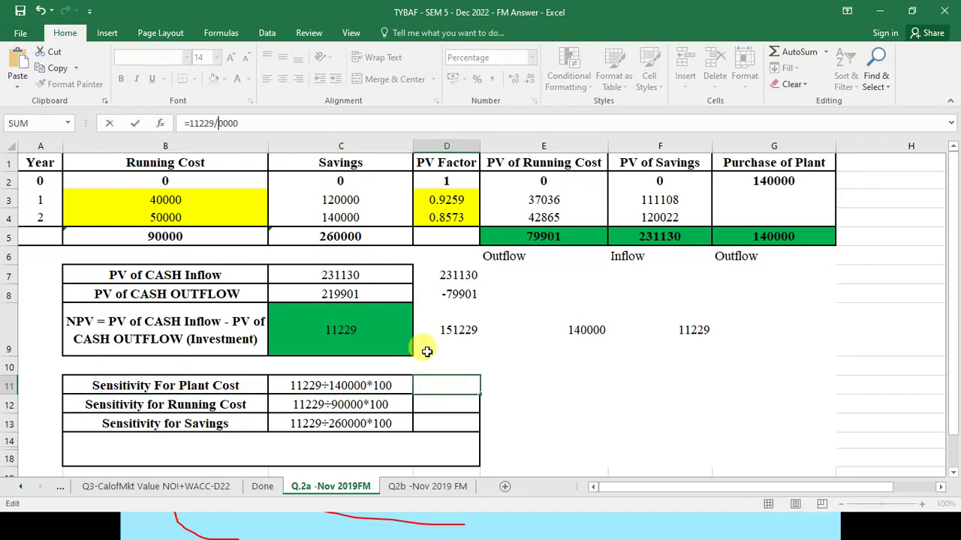
pyautogui.press('Return')
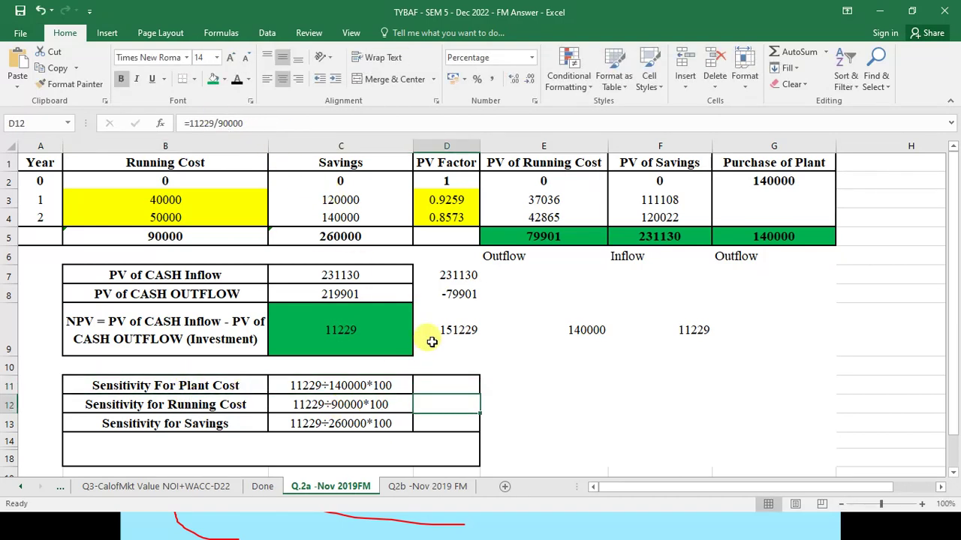
pyautogui.click(453, 381)
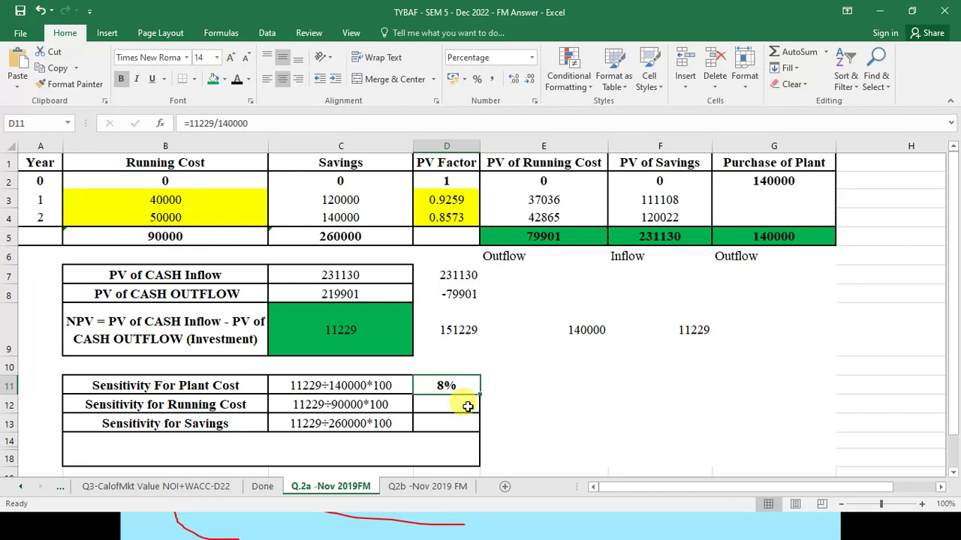
# - Check the running cost working in C12 against the total in B5, and turn the hidden percentage in D12 black
pyautogui.click(309, 405)
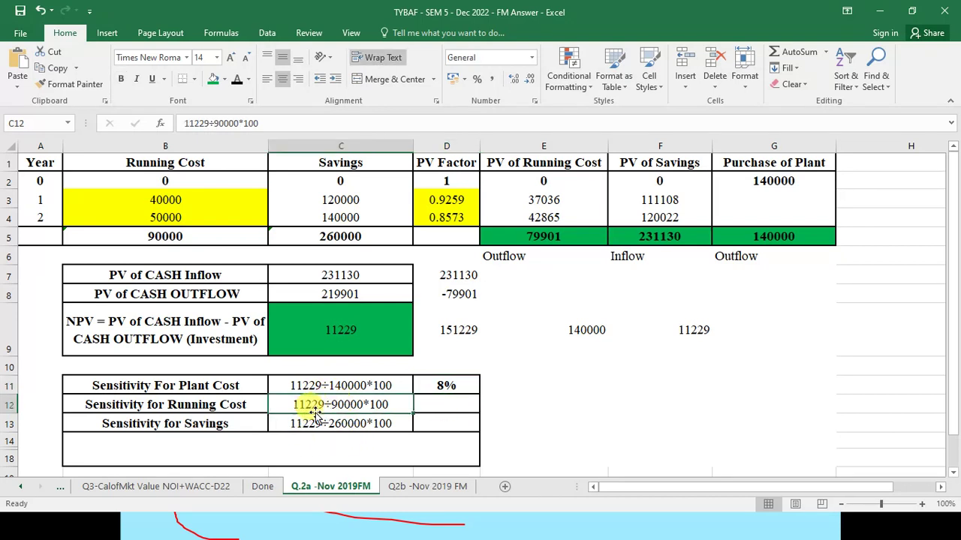
pyautogui.doubleClick(259, 403)
pyautogui.doubleClick(197, 404)
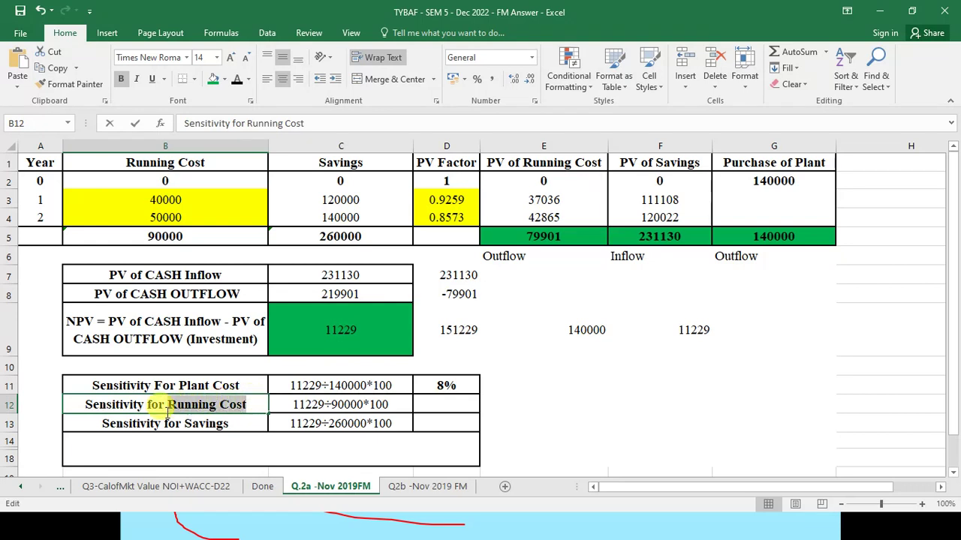
pyautogui.click(167, 224)
pyautogui.click(165, 230)
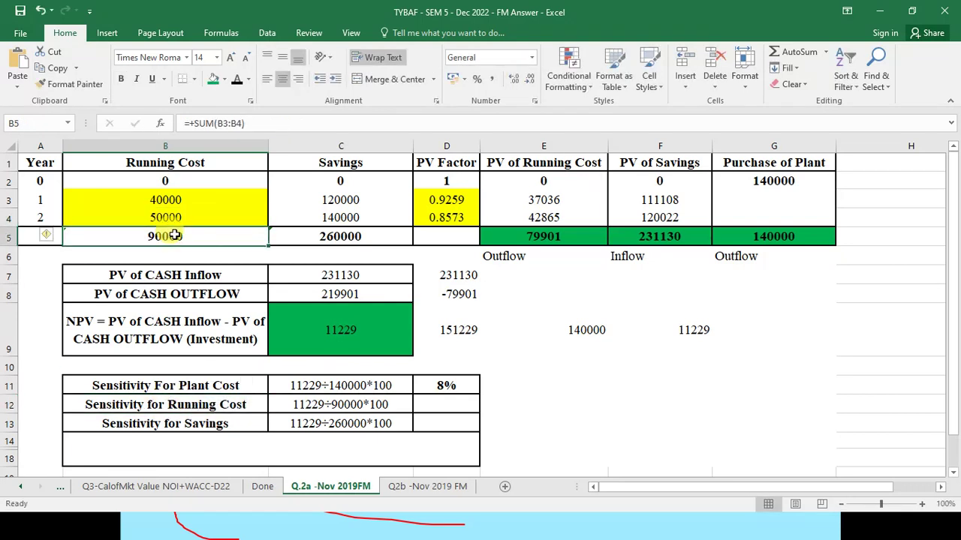
pyautogui.click(470, 404)
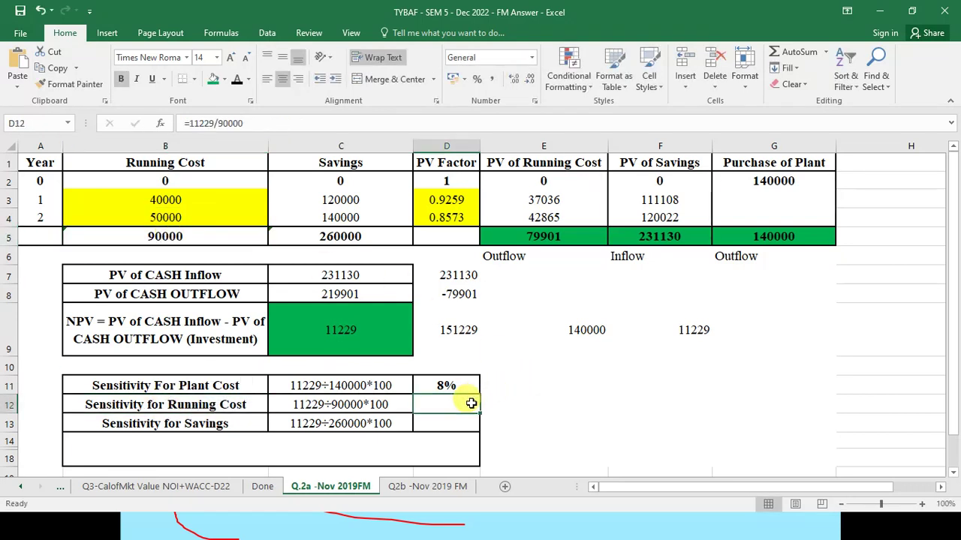
pyautogui.click(239, 79)
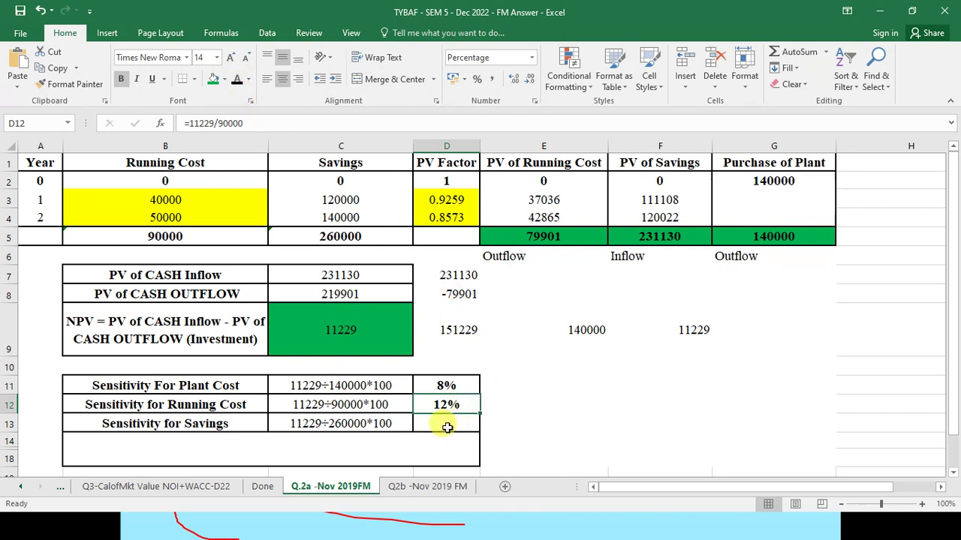
# - Check the savings working in C13 against the Savings column, and turn the hidden percentage in D13 black
pyautogui.click(305, 426)
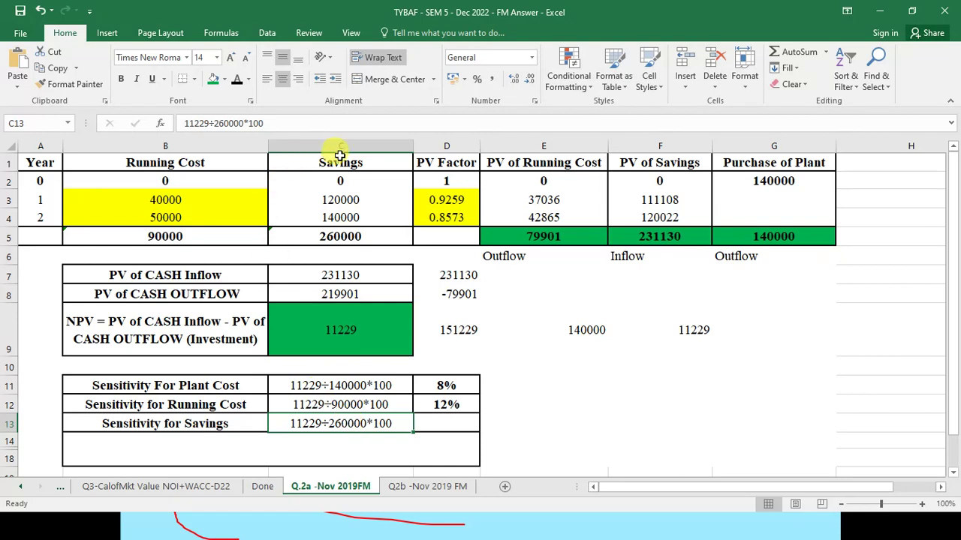
pyautogui.moveTo(349, 162); pyautogui.dragTo(353, 217)
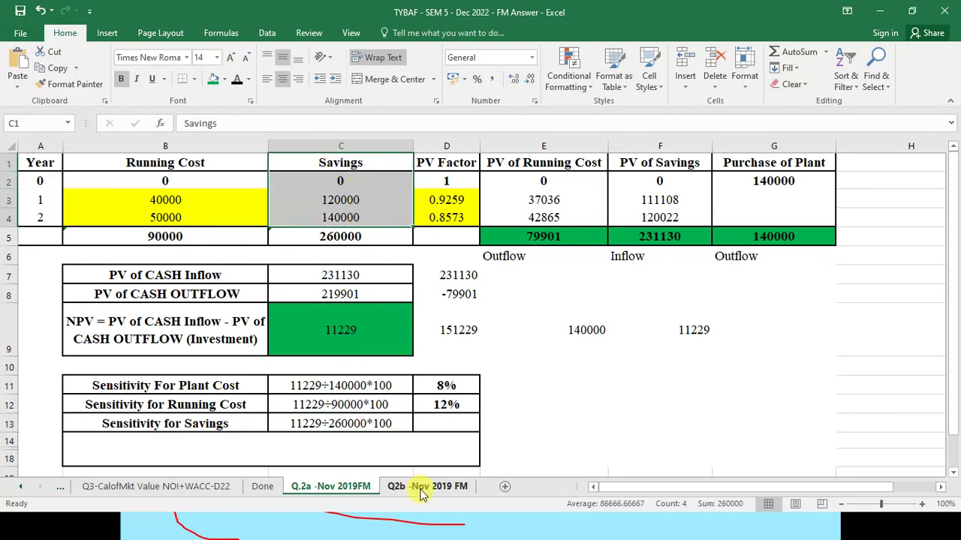
pyautogui.click(426, 423)
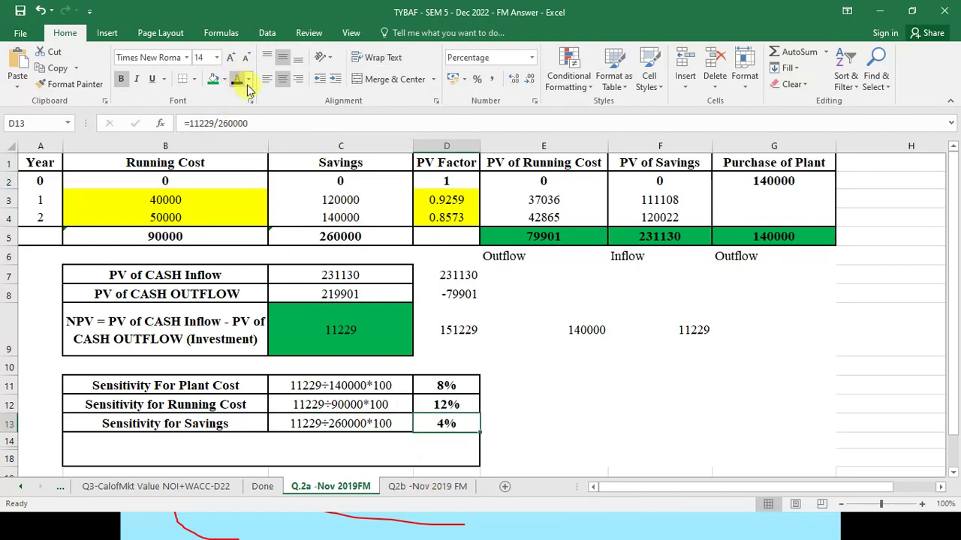
# - Edit the hidden conclusion in the merged cell B14 so it names Running Cost as most sensitive
pyautogui.click(458, 454)
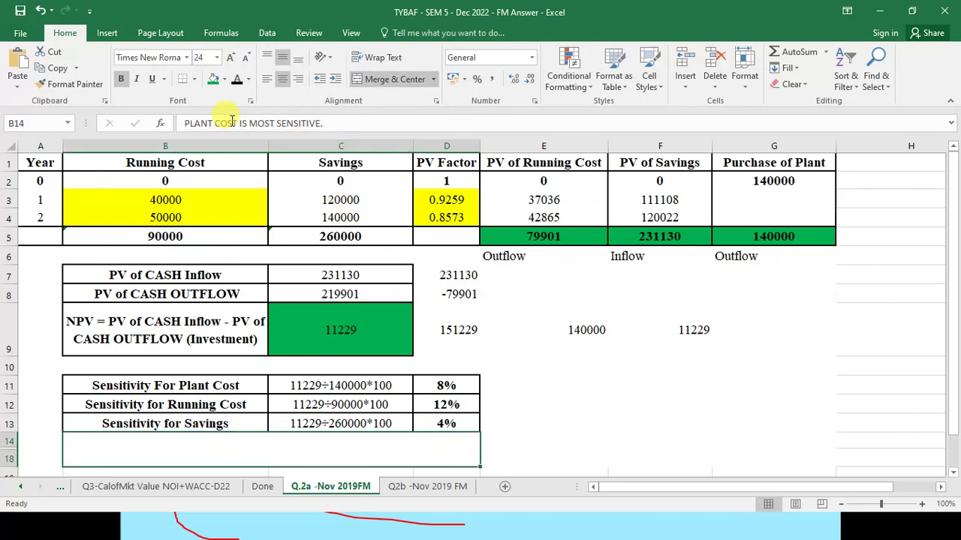
pyautogui.moveTo(235, 122); pyautogui.dragTo(183, 125)
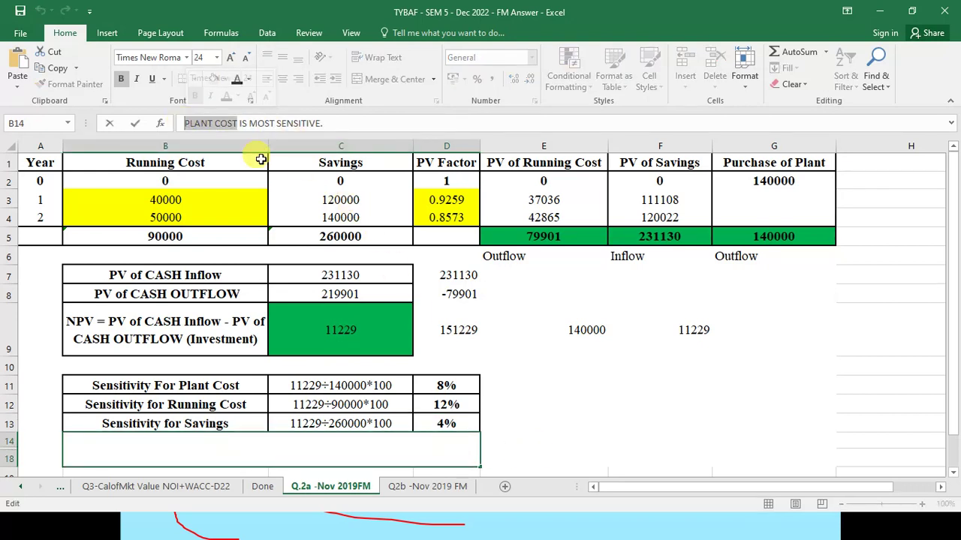
pyautogui.write('Running')
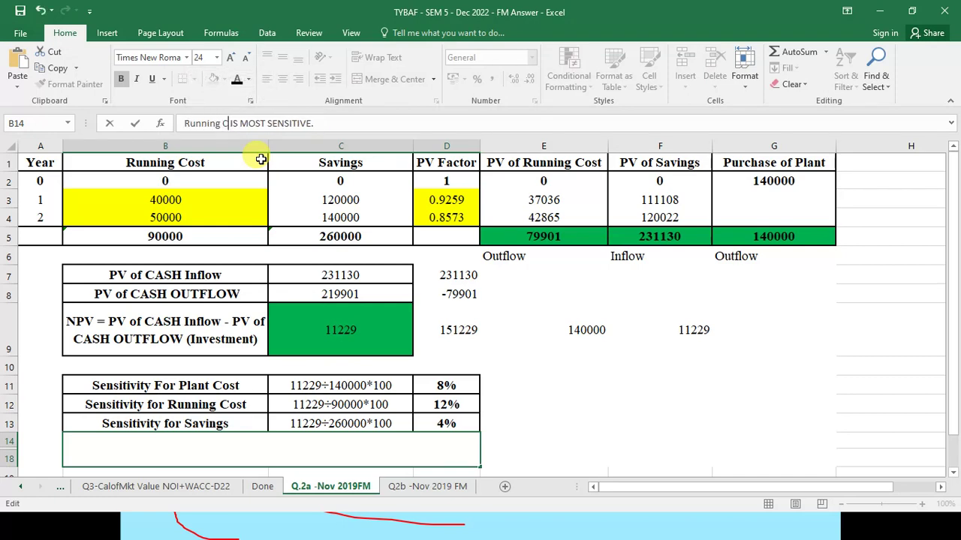
pyautogui.press('Return')
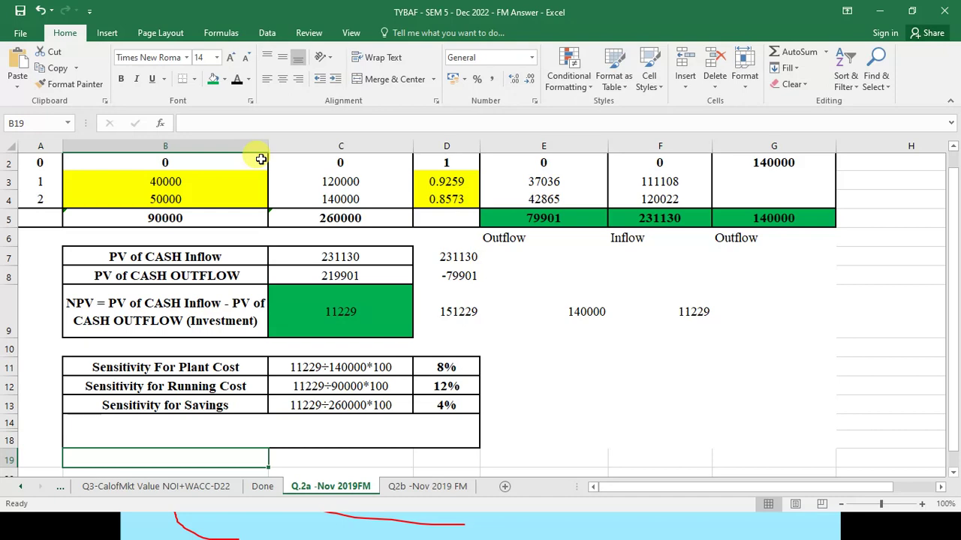
# - Examine the running cost and plant cost sensitivities against the present value columns E1:G5, the plant purchase in G5 and the NPV in C9
pyautogui.click(470, 387)
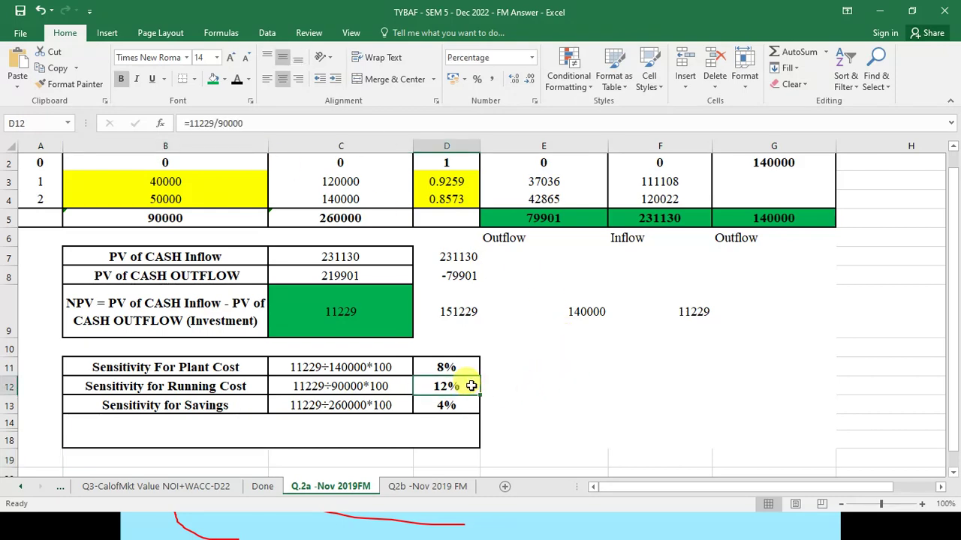
pyautogui.scroll(1, 616, 285)
pyautogui.click(572, 161)
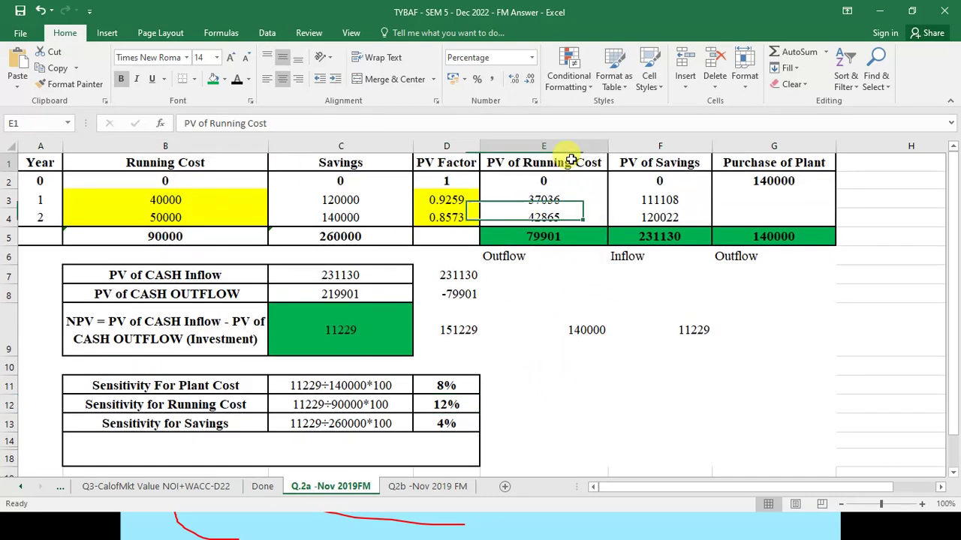
pyautogui.moveTo(572, 161); pyautogui.dragTo(761, 237)
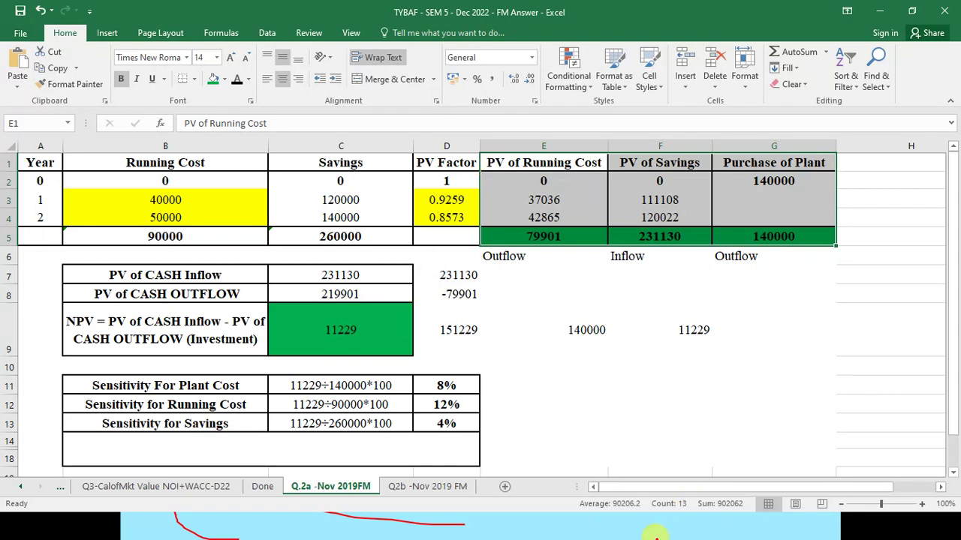
pyautogui.moveTo(229, 403); pyautogui.dragTo(385, 406)
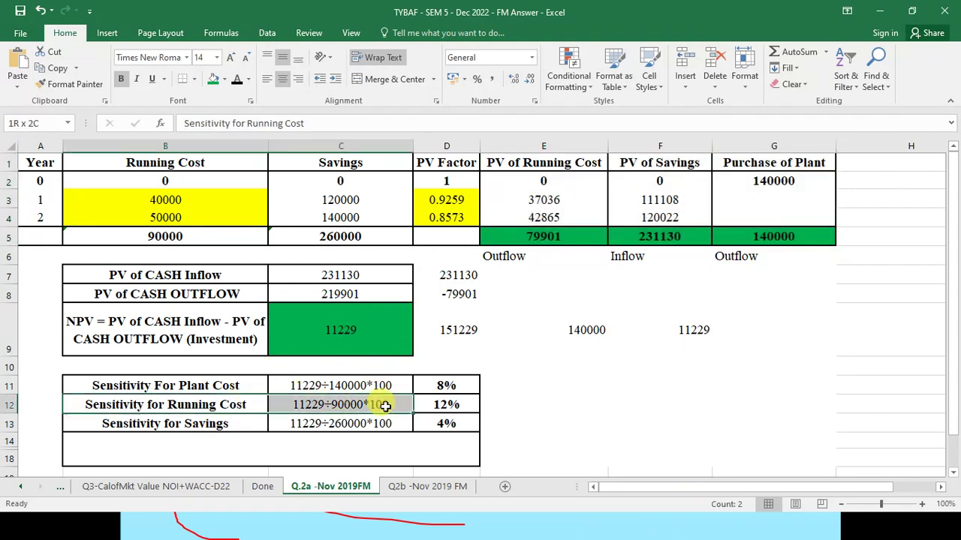
pyautogui.click(197, 384)
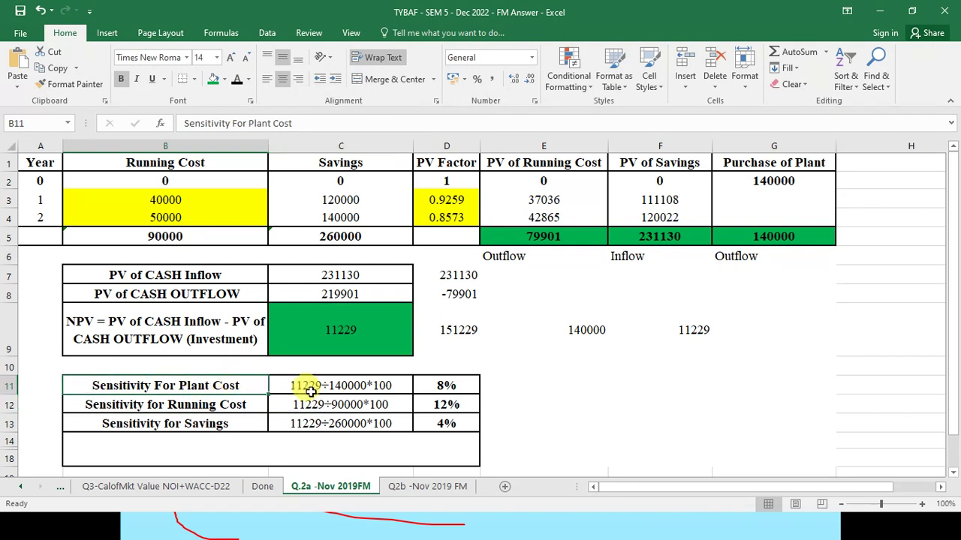
pyautogui.click(755, 236)
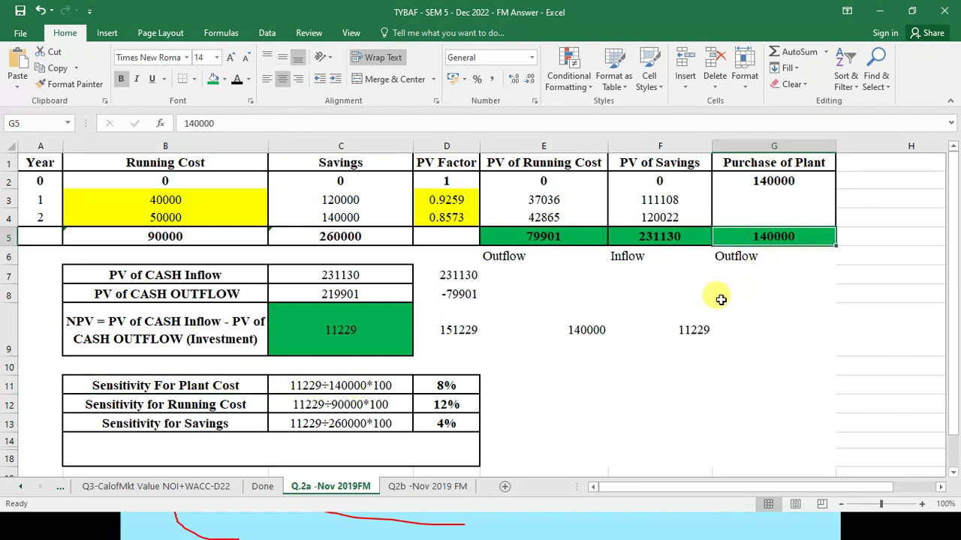
pyautogui.click(337, 332)
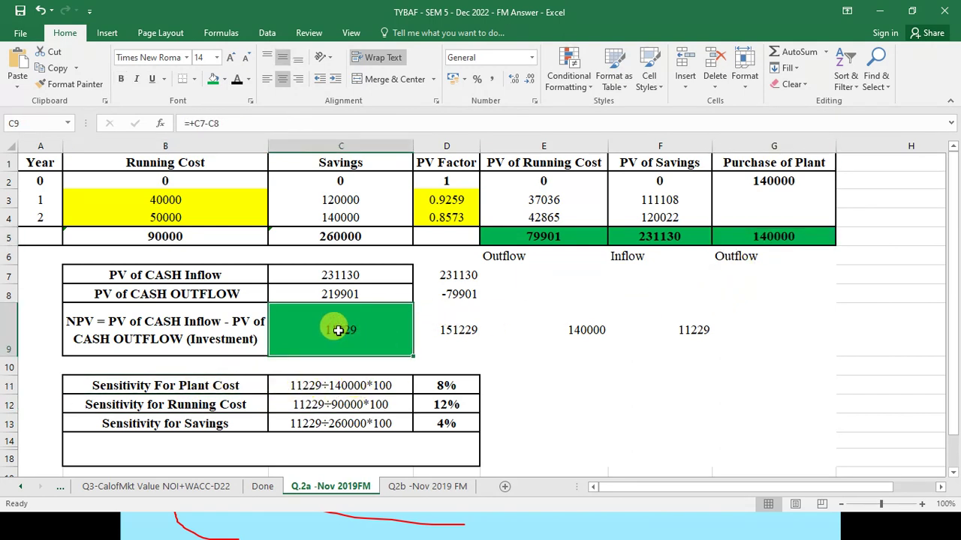
pyautogui.click(818, 235)
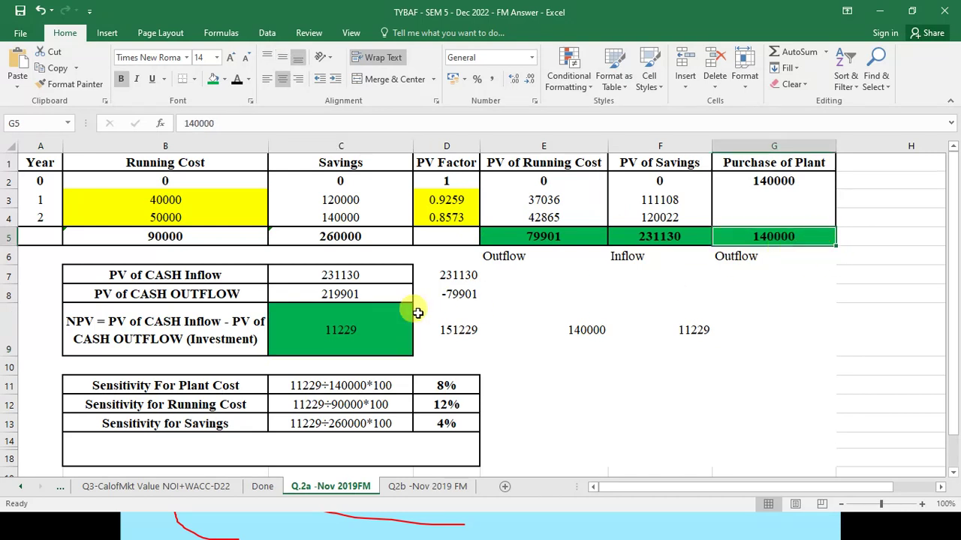
pyautogui.click(322, 335)
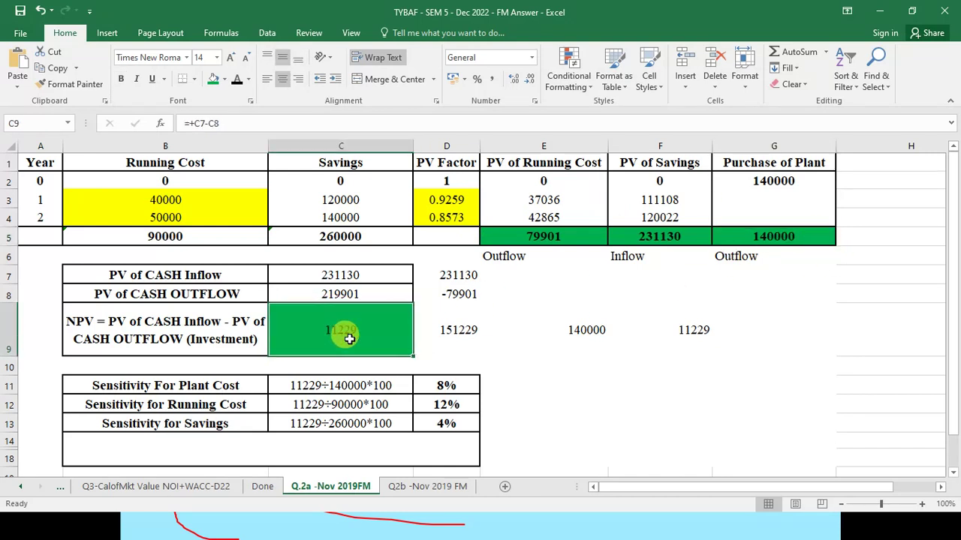
pyautogui.click(451, 379)
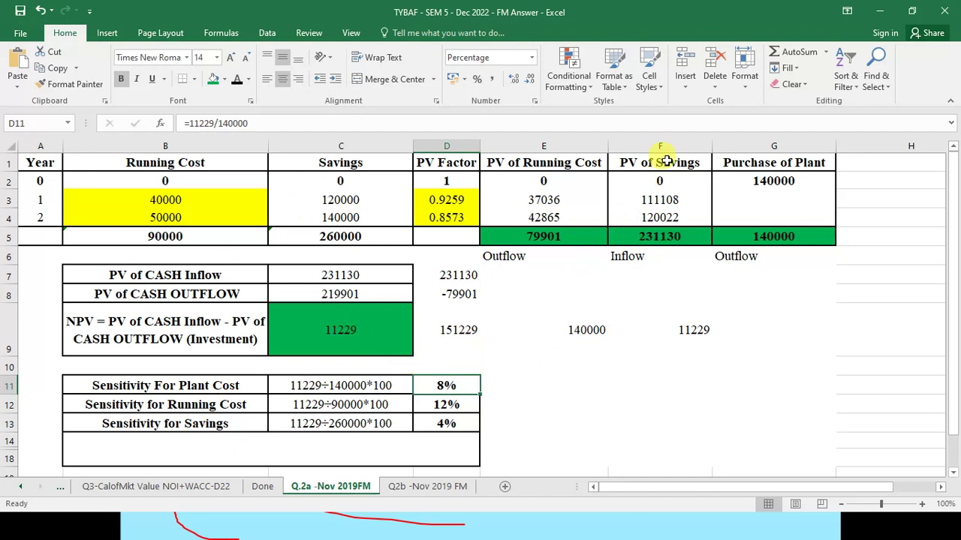
# - Compare the present value totals for running cost, savings and plant in E5:G5 with the NPV in C9 and the outflow label in E6
pyautogui.click(649, 241)
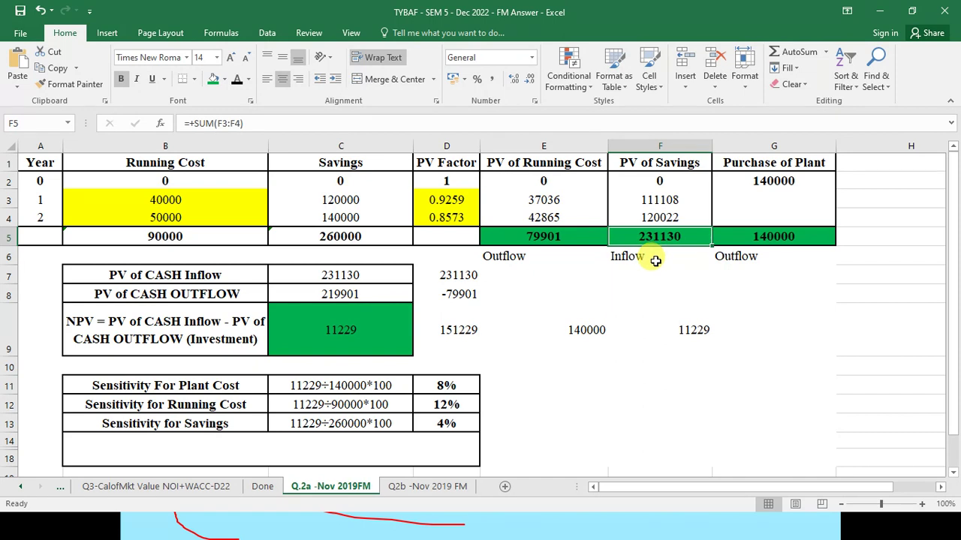
pyautogui.click(330, 343)
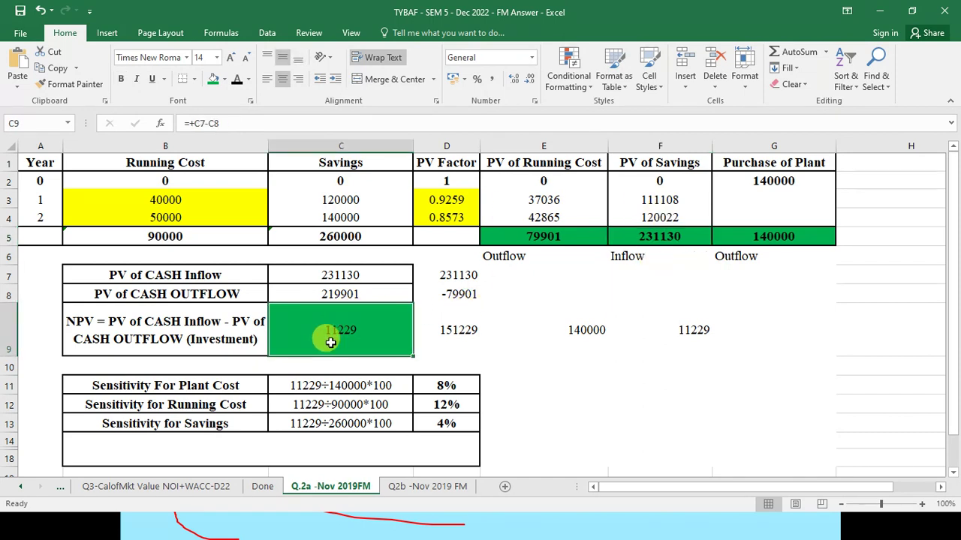
pyautogui.click(575, 166)
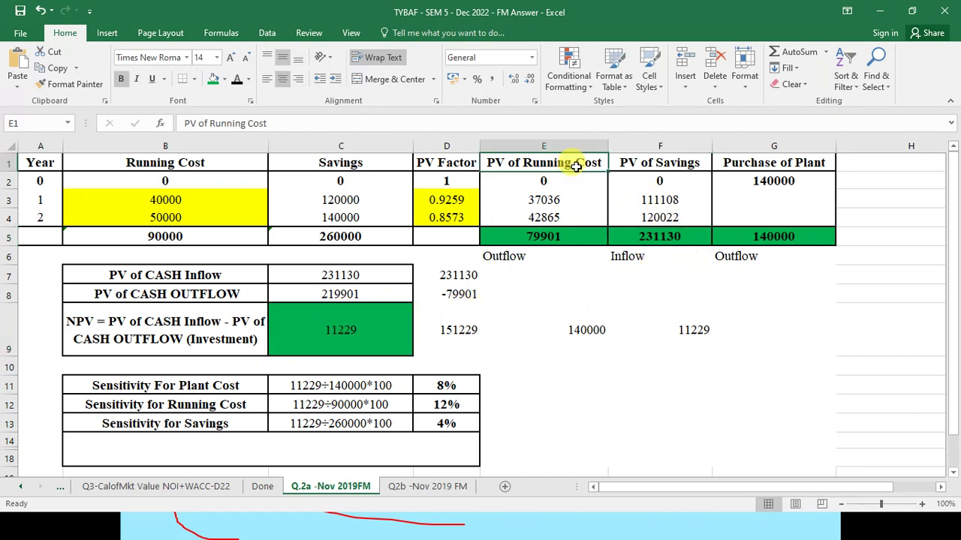
pyautogui.click(543, 233)
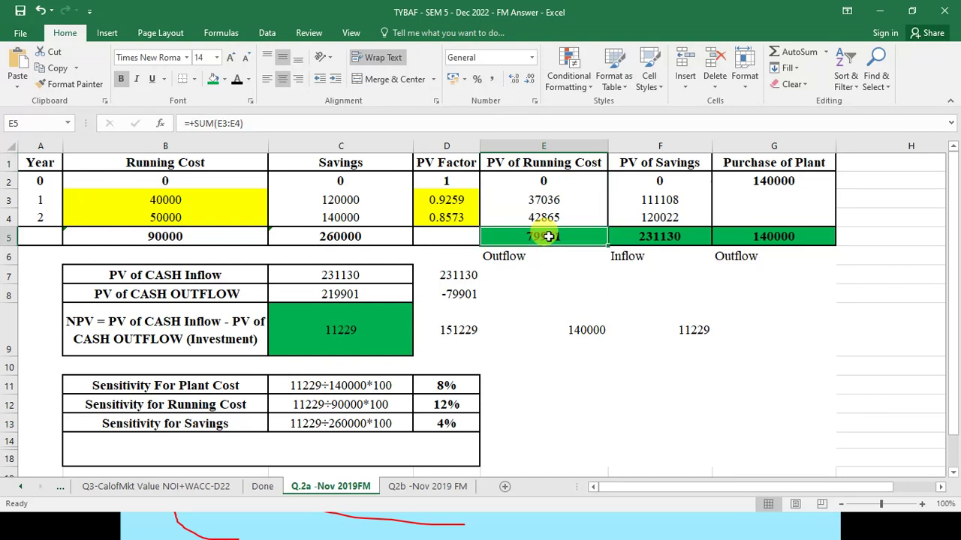
pyautogui.click(355, 337)
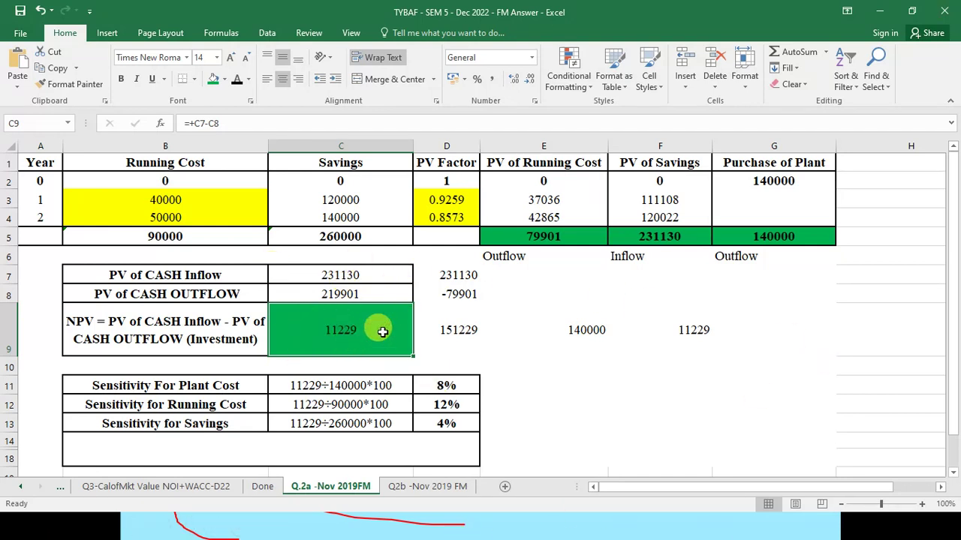
pyautogui.moveTo(526, 237); pyautogui.dragTo(781, 230)
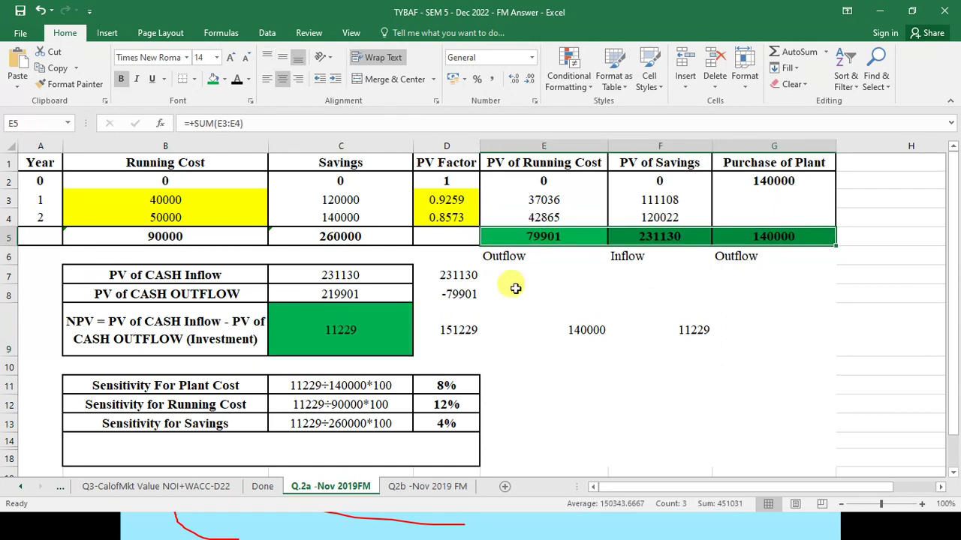
pyautogui.click(335, 328)
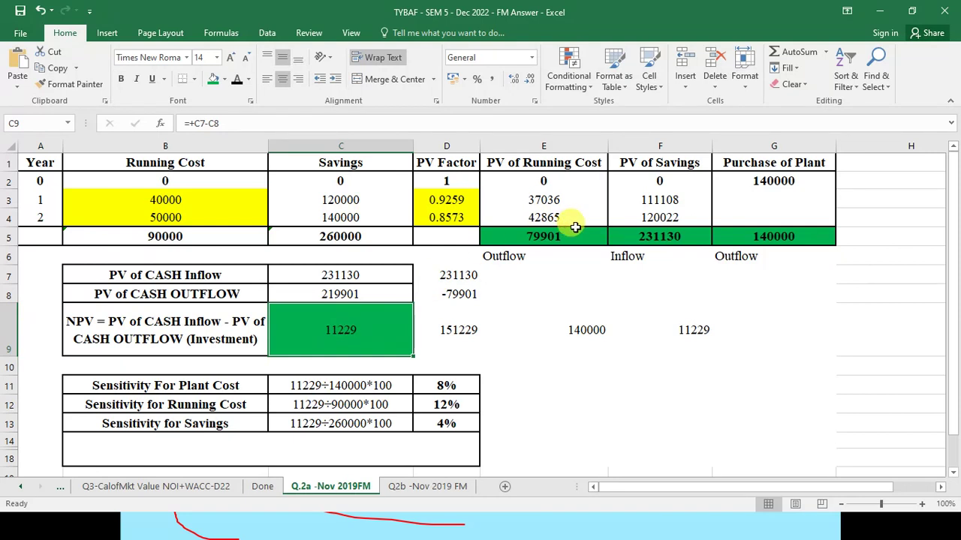
pyautogui.moveTo(575, 234); pyautogui.dragTo(775, 239)
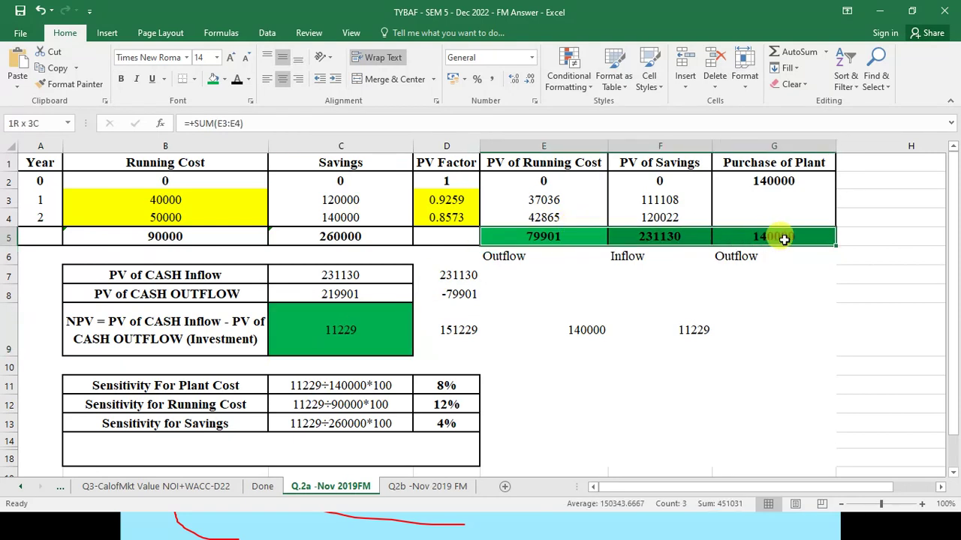
pyautogui.click(339, 337)
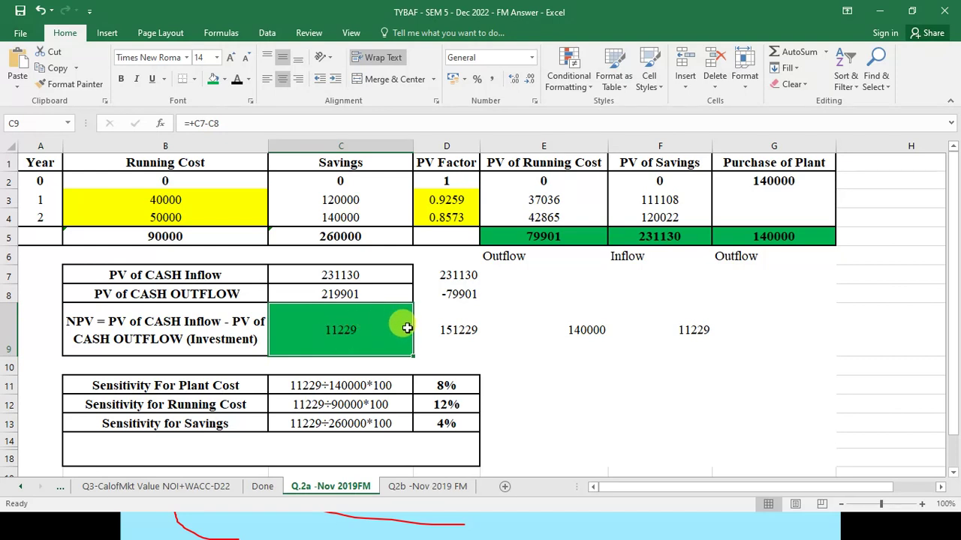
pyautogui.click(496, 254)
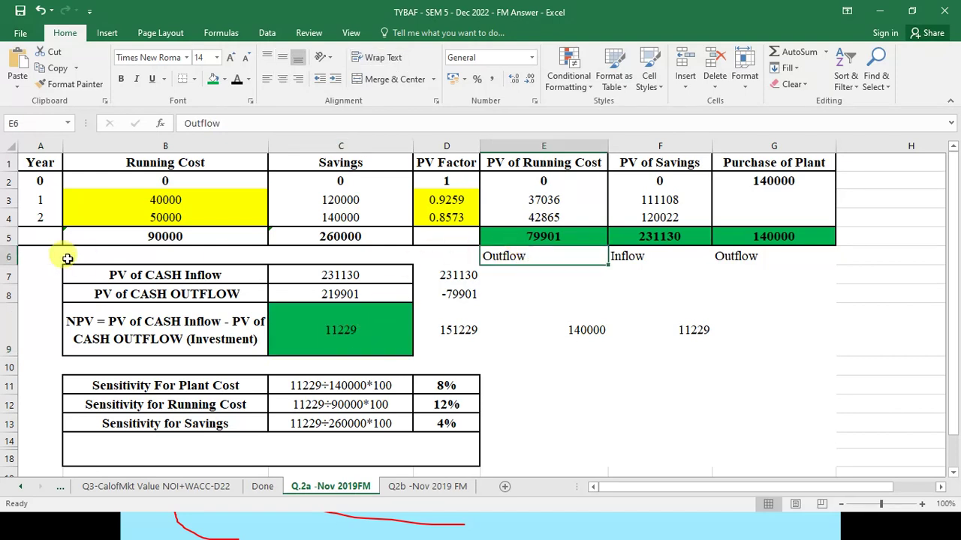
# - Compare the running cost working in C12 with the undiscounted total in B5, the NPV in C9 and the plant purchase in G5
pyautogui.click(117, 239)
pyautogui.click(353, 404)
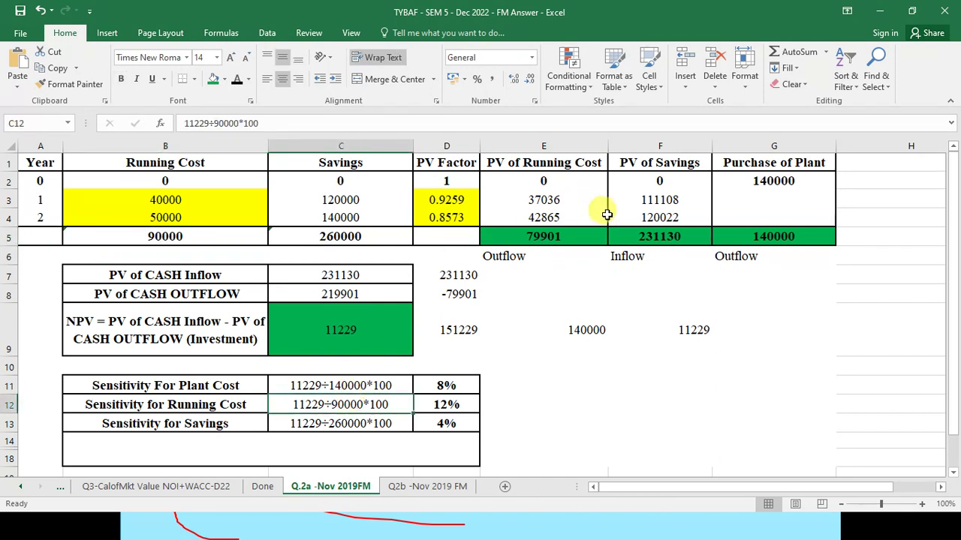
pyautogui.click(278, 234)
pyautogui.click(358, 331)
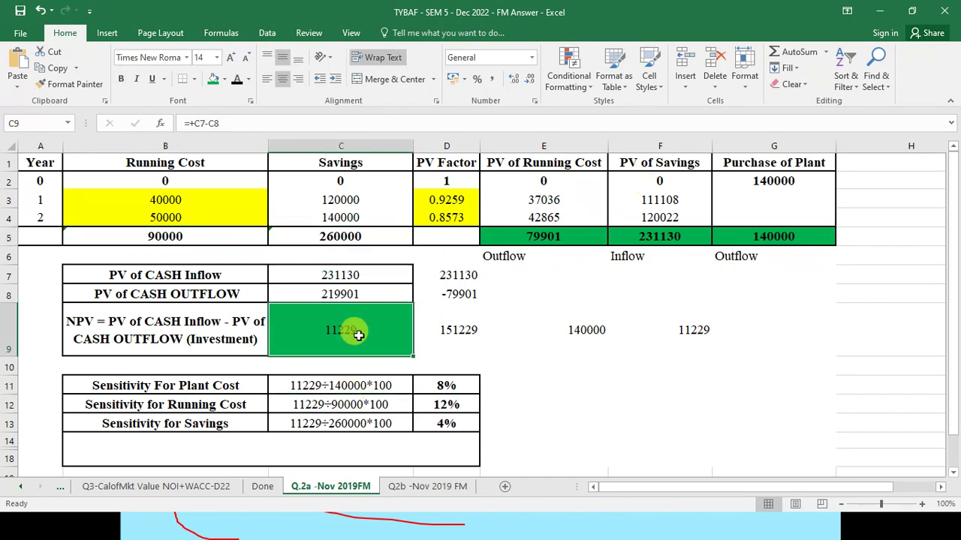
pyautogui.click(769, 165)
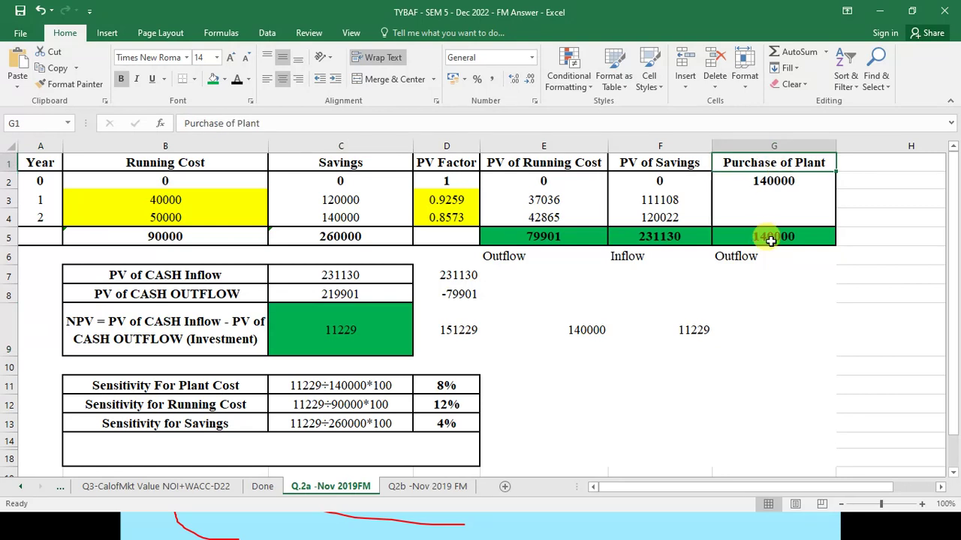
pyautogui.click(771, 239)
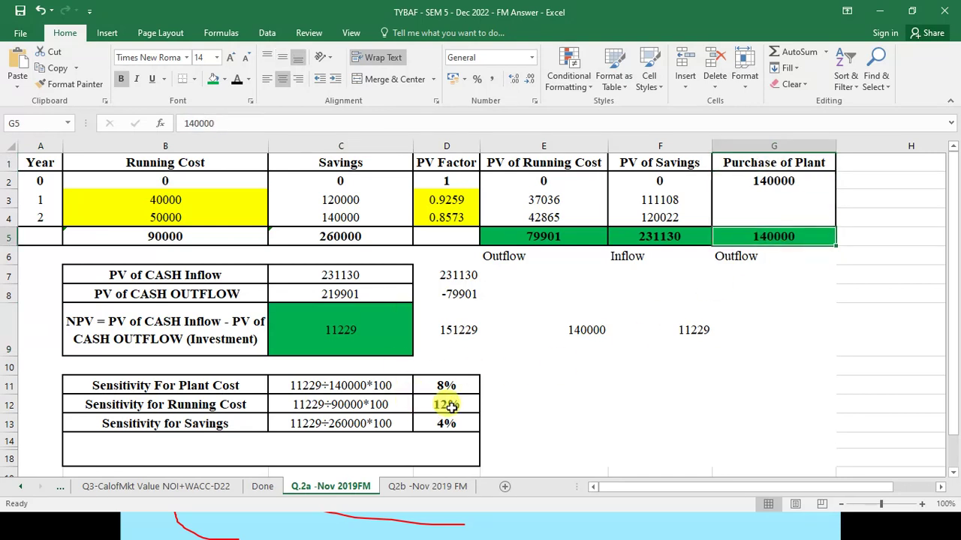
# - Examine the sensitivity percentages in D11:D13 and the running cost working in C12 against the present value totals in E5:G5 and the NPV in C9
pyautogui.moveTo(446, 386); pyautogui.dragTo(456, 422)
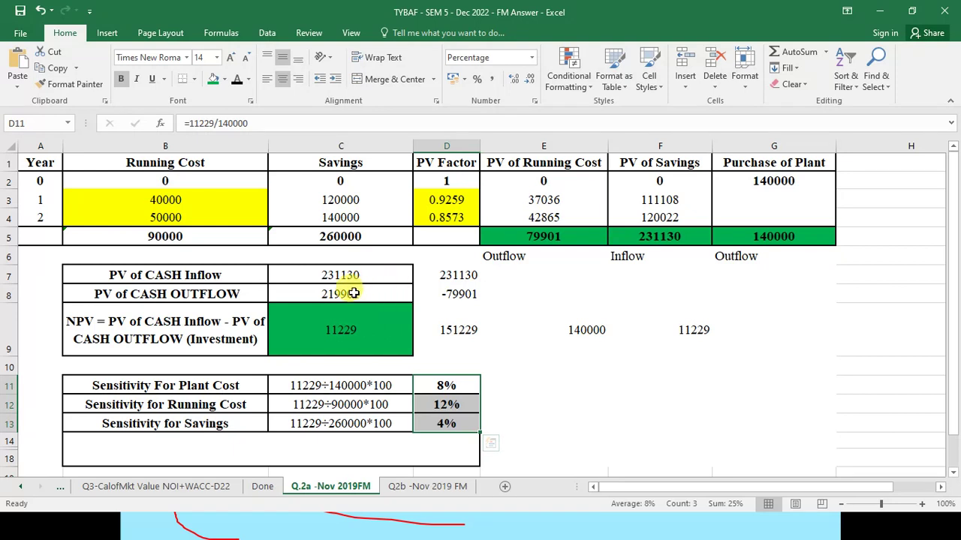
pyautogui.moveTo(521, 159); pyautogui.dragTo(782, 162)
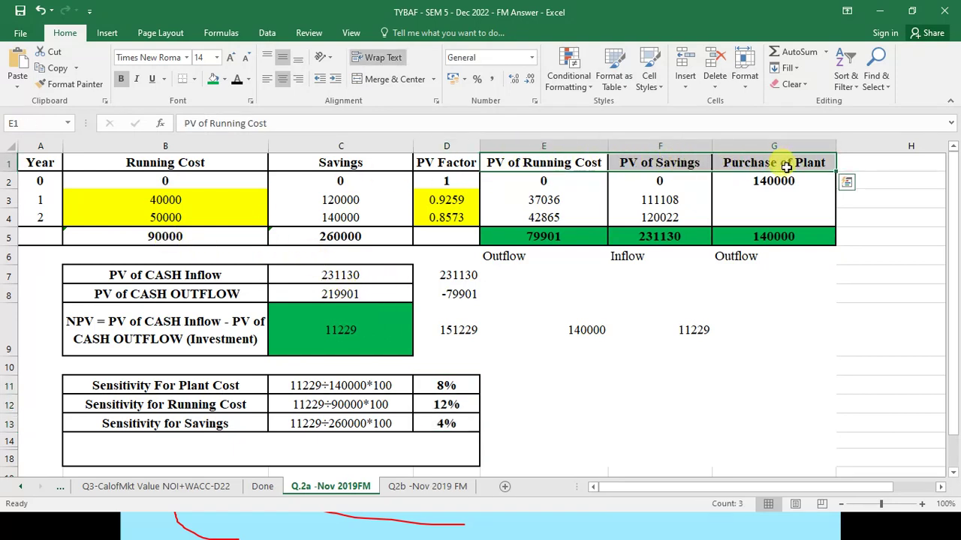
pyautogui.click(542, 239)
pyautogui.moveTo(644, 239); pyautogui.dragTo(800, 235)
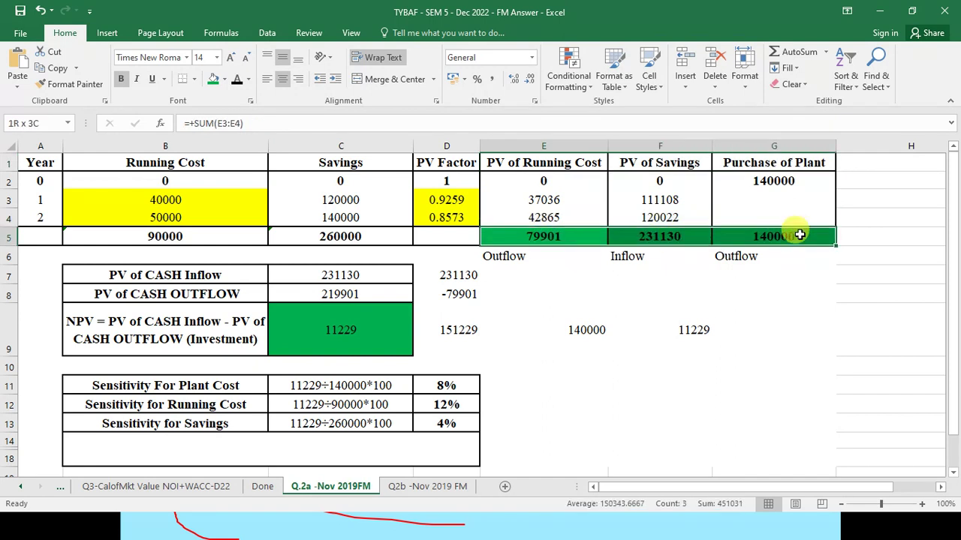
pyautogui.click(304, 343)
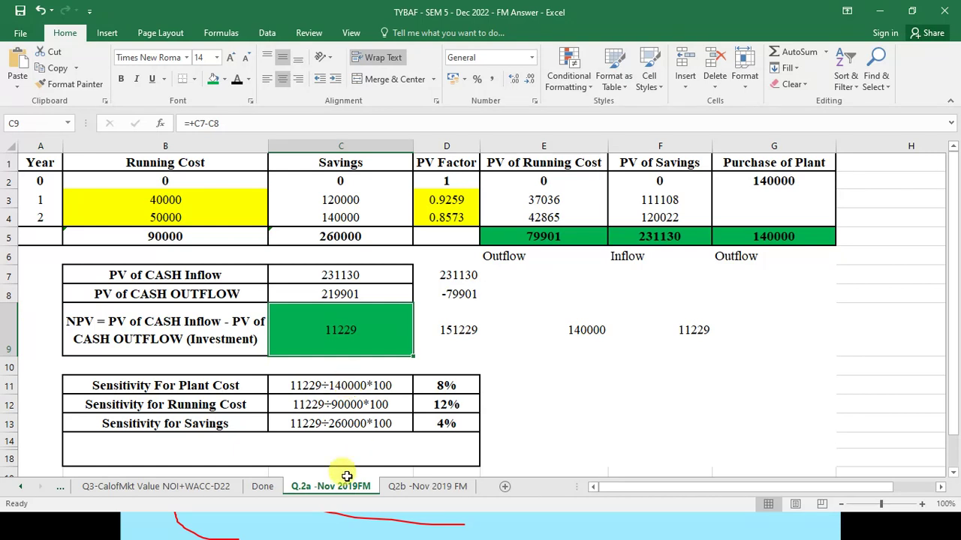
pyautogui.click(344, 411)
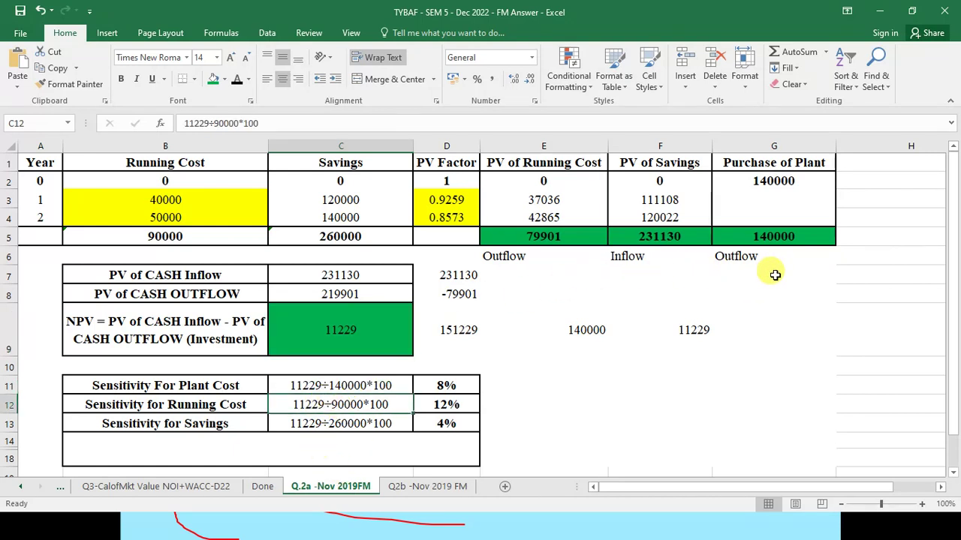
pyautogui.click(798, 236)
pyautogui.moveTo(799, 236); pyautogui.dragTo(577, 235)
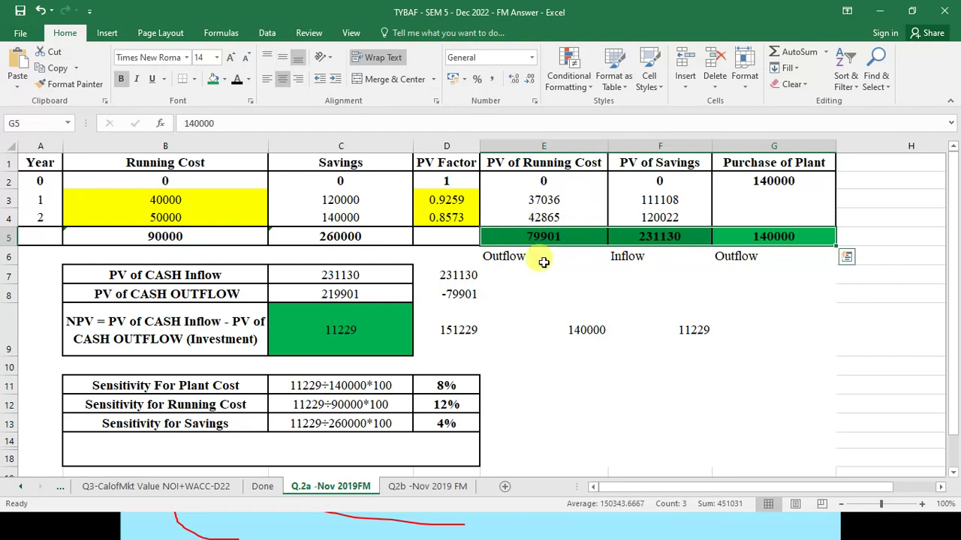
pyautogui.click(341, 326)
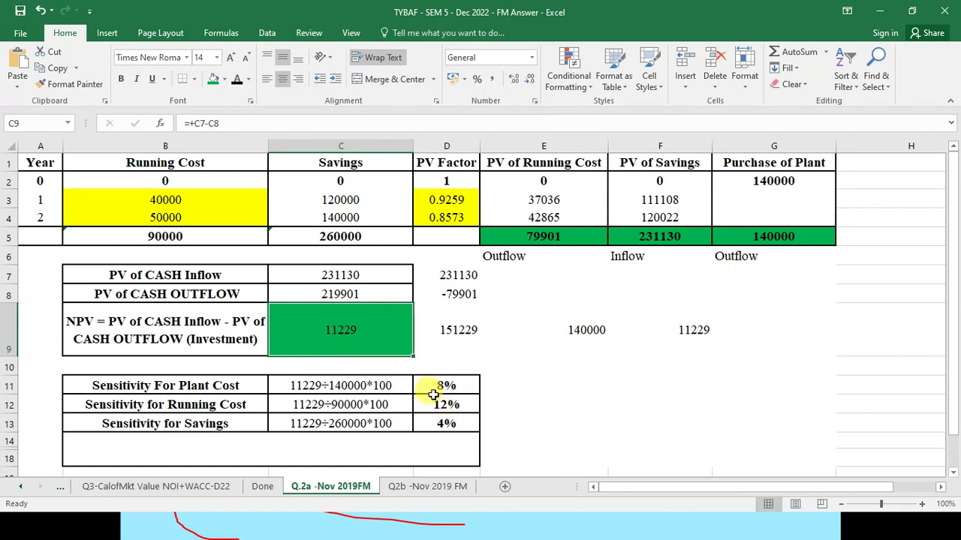
# - Trace the plant cost and running cost workings in C11 and C12 against G5, F5 and the percentages in D11:D13
pyautogui.click(794, 235)
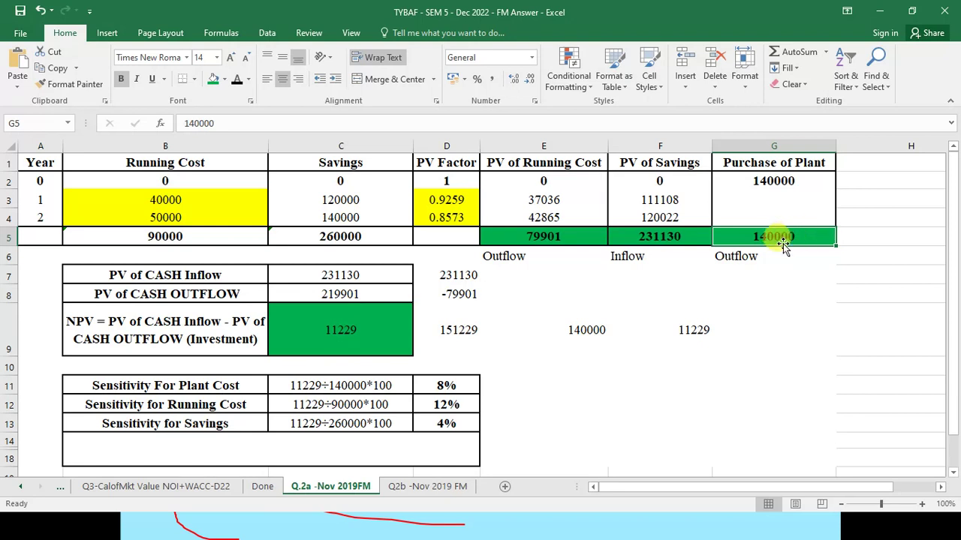
pyautogui.doubleClick(289, 385)
pyautogui.moveTo(310, 385); pyautogui.dragTo(321, 385)
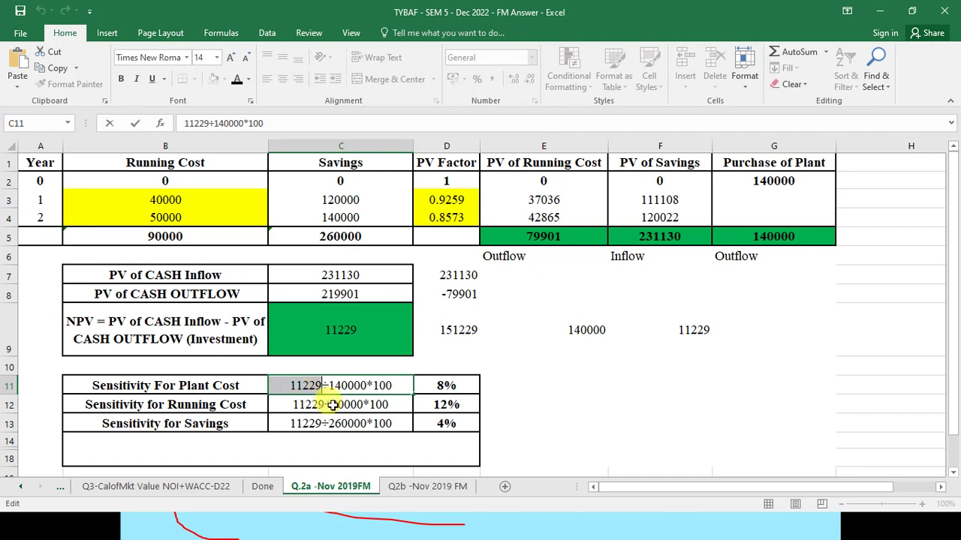
pyautogui.click(463, 389)
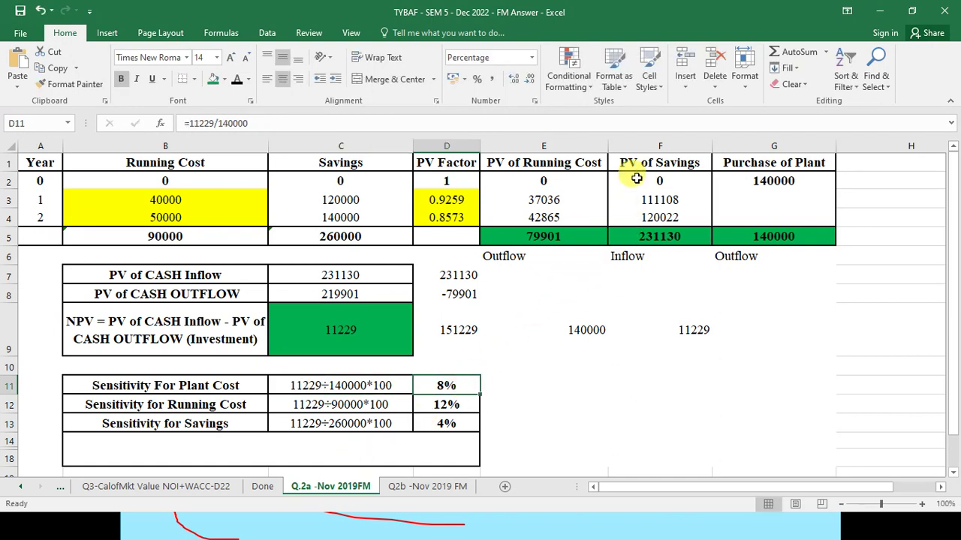
pyautogui.click(642, 236)
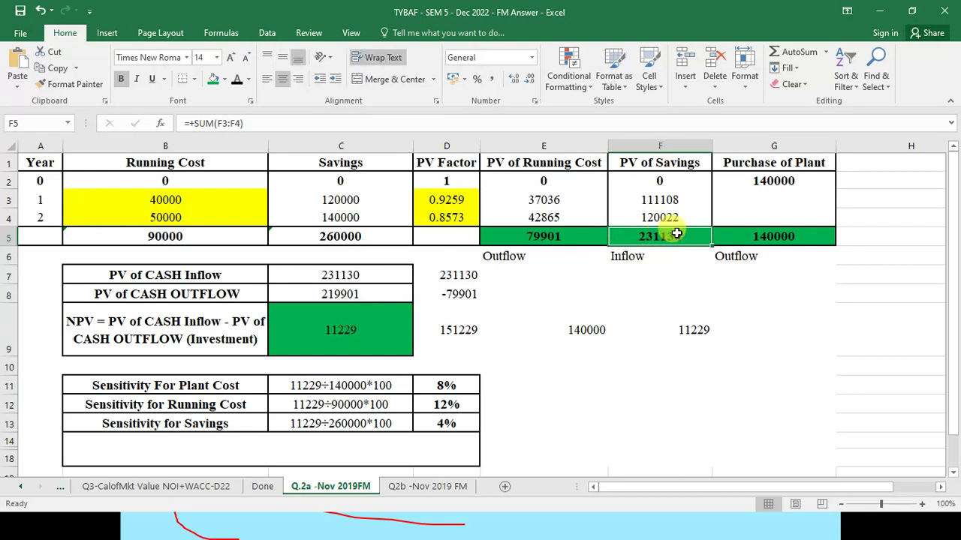
pyautogui.click(281, 408)
pyautogui.doubleClick(293, 406)
pyautogui.moveTo(293, 405); pyautogui.dragTo(331, 403)
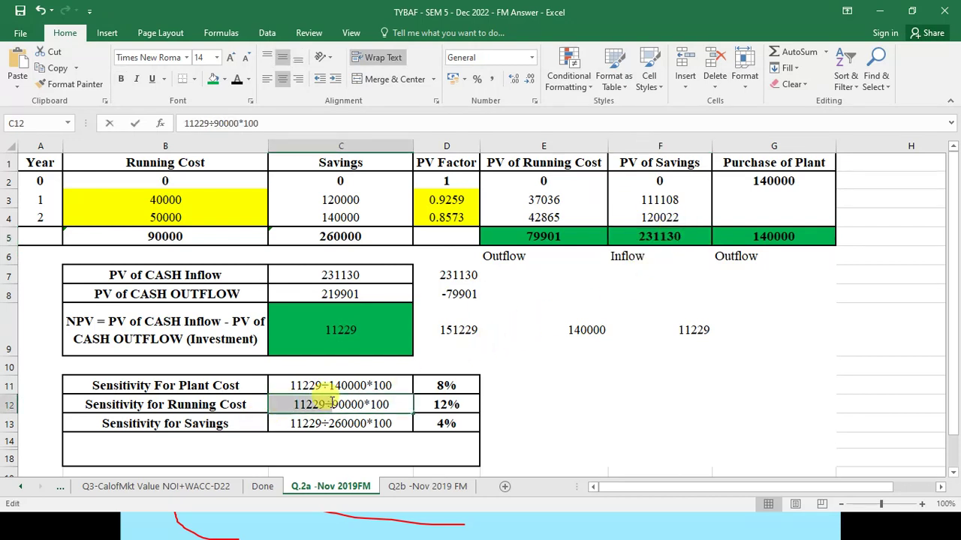
pyautogui.click(446, 405)
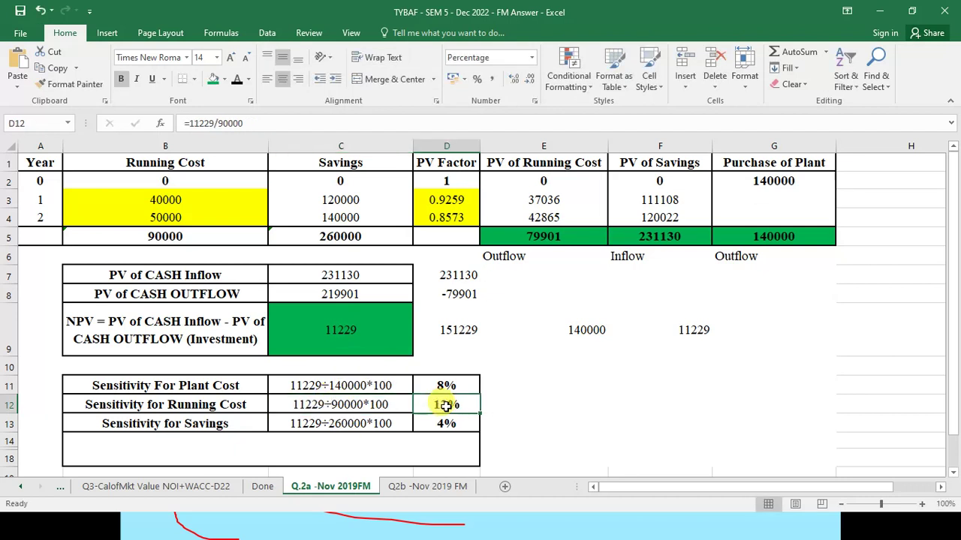
pyautogui.click(448, 425)
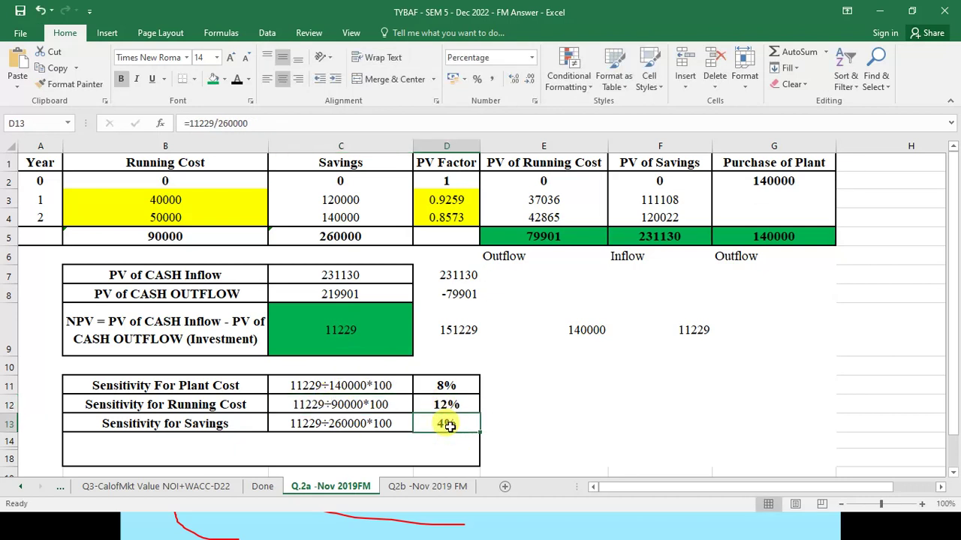
# - Compare the undiscounted totals in B5:C5 with the present value totals in E5:F5 and check the savings working in C13 against D13
pyautogui.click(532, 239)
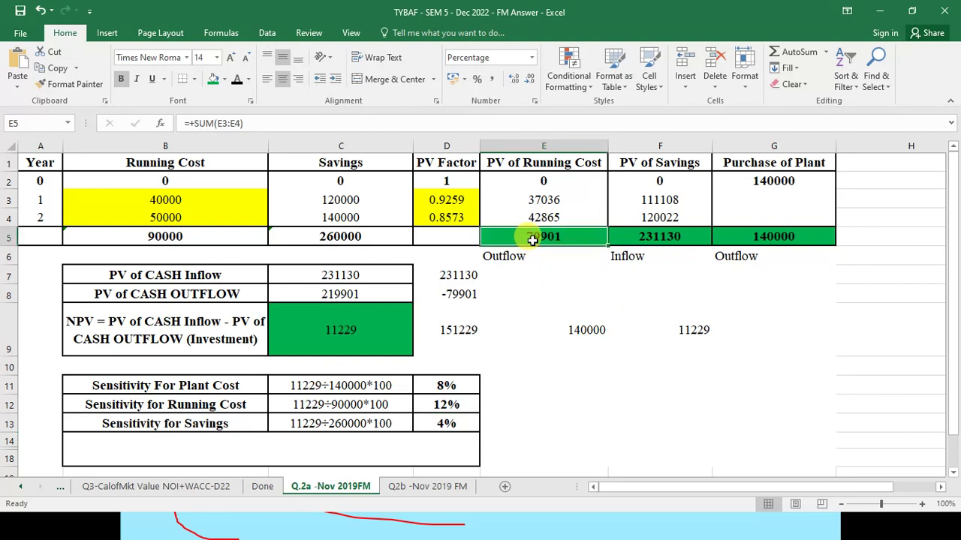
pyautogui.moveTo(227, 239); pyautogui.dragTo(315, 237)
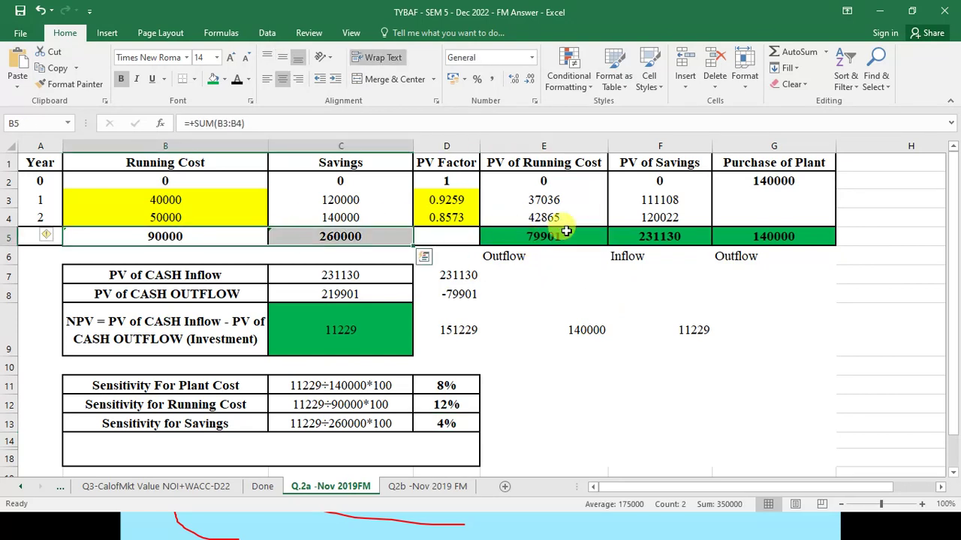
pyautogui.moveTo(566, 233); pyautogui.dragTo(647, 237)
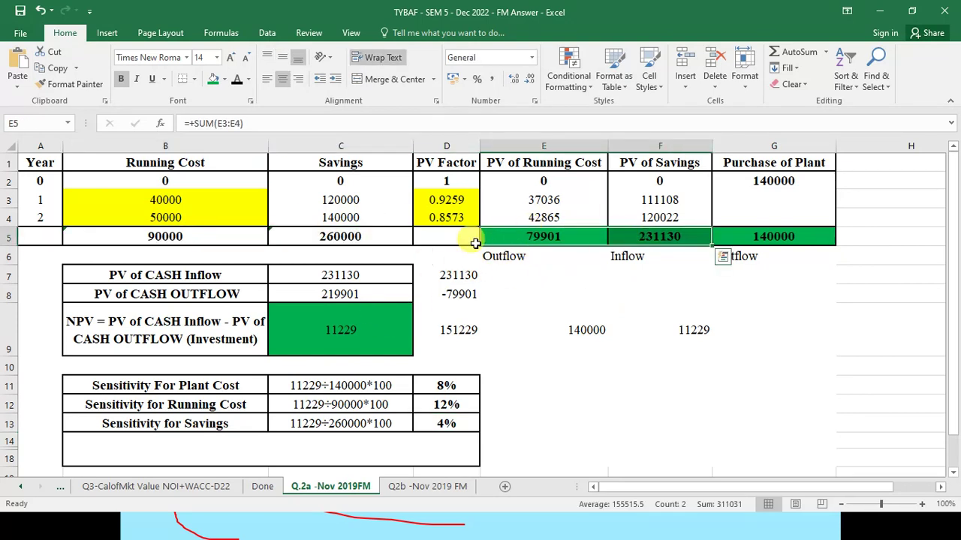
pyautogui.click(209, 236)
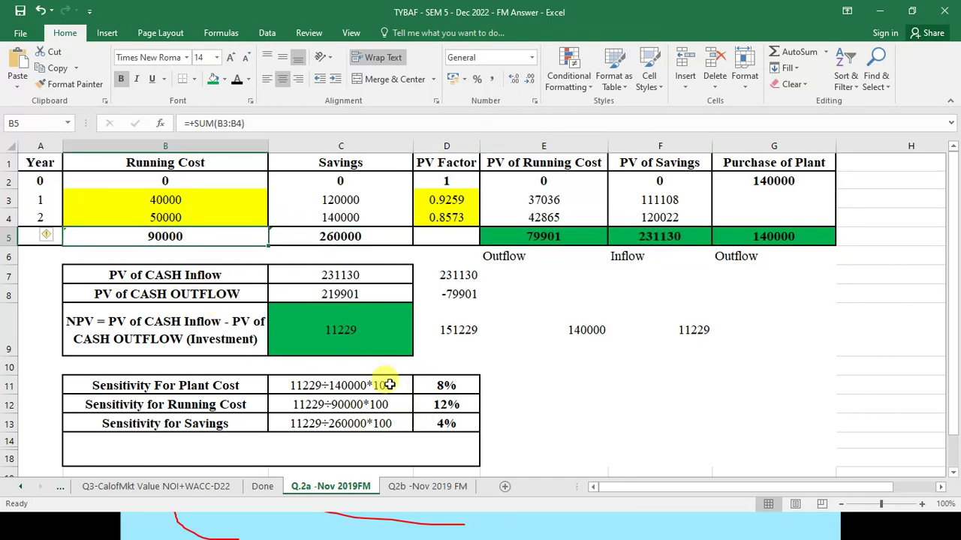
pyautogui.doubleClick(322, 425)
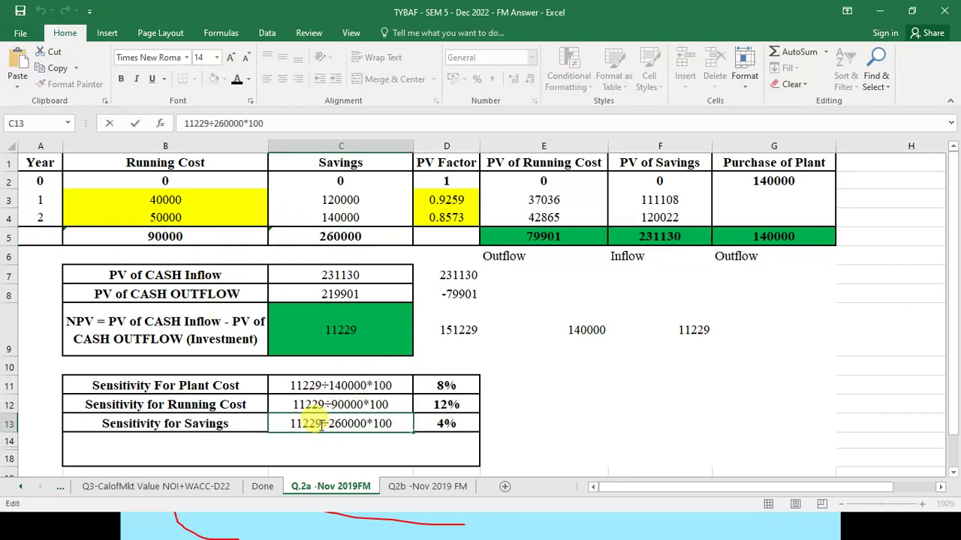
pyautogui.click(454, 417)
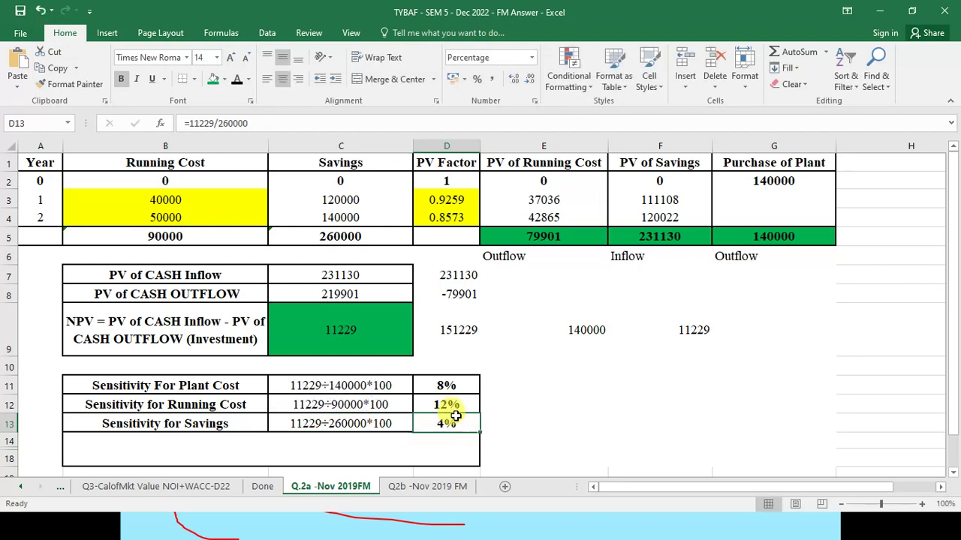
# - Review the percentages in D11:D13 and turn the hidden conclusion in the merged cell B14 black
pyautogui.moveTo(455, 386); pyautogui.dragTo(454, 425)
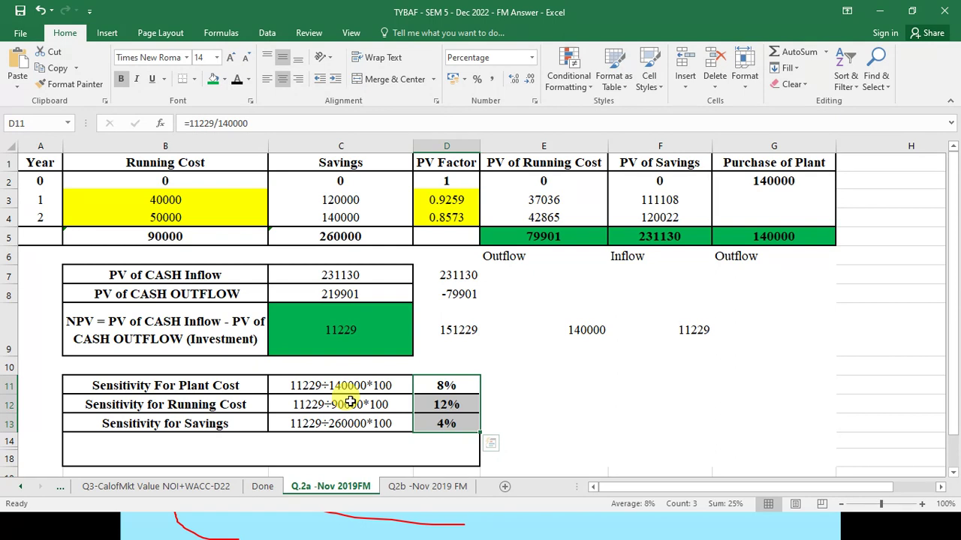
pyautogui.click(277, 448)
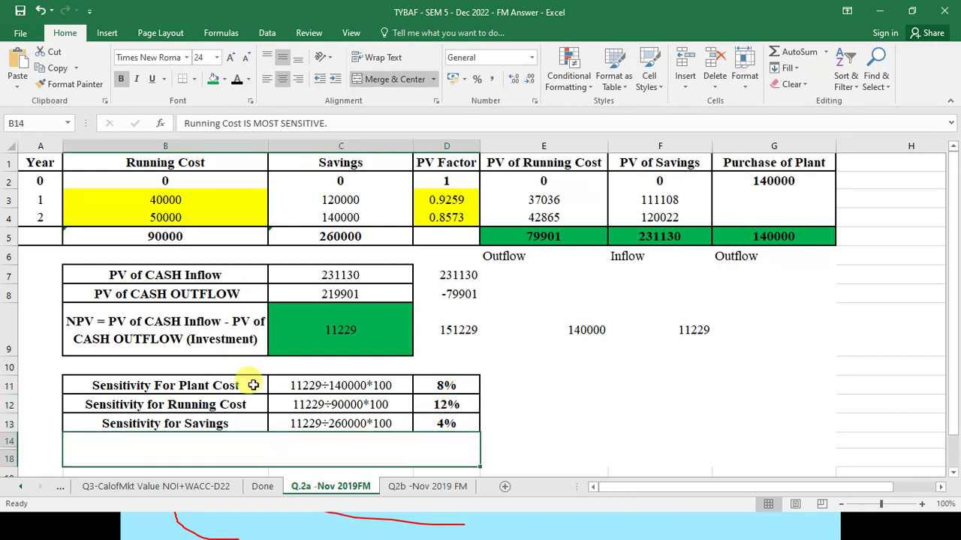
pyautogui.click(237, 82)
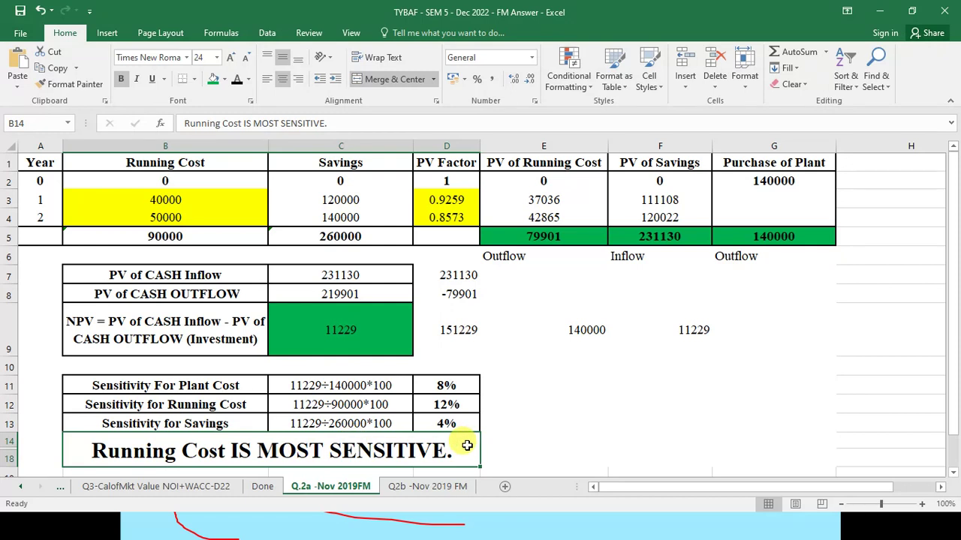
# - Examine the conclusion in B14 against the running cost total in B5 and the running cost and savings sensitivities in rows 12 and 13
pyautogui.click(187, 239)
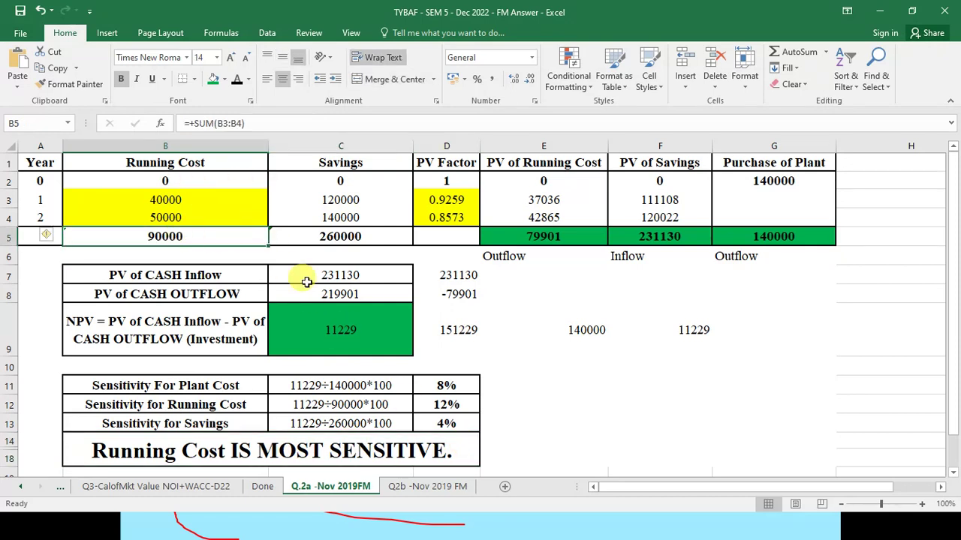
pyautogui.click(351, 423)
pyautogui.click(434, 424)
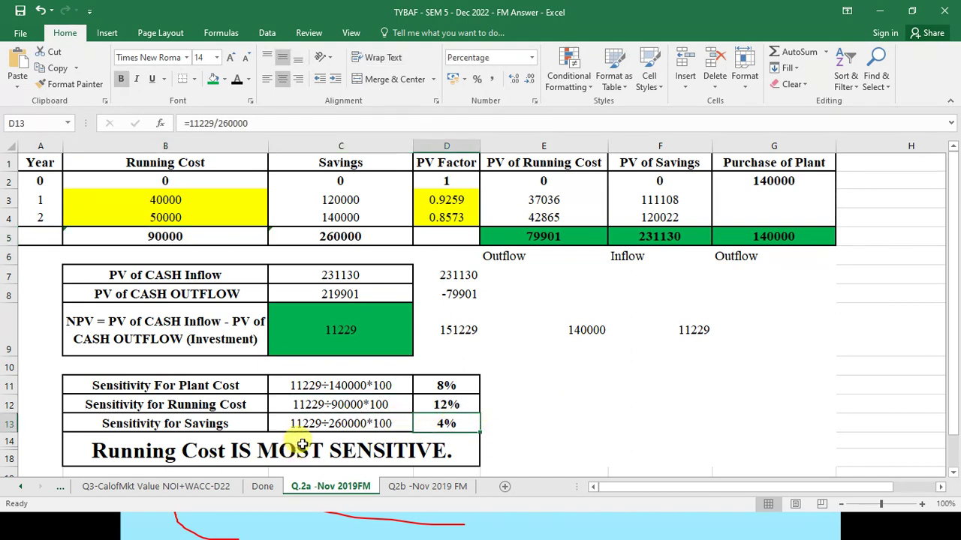
pyautogui.click(454, 405)
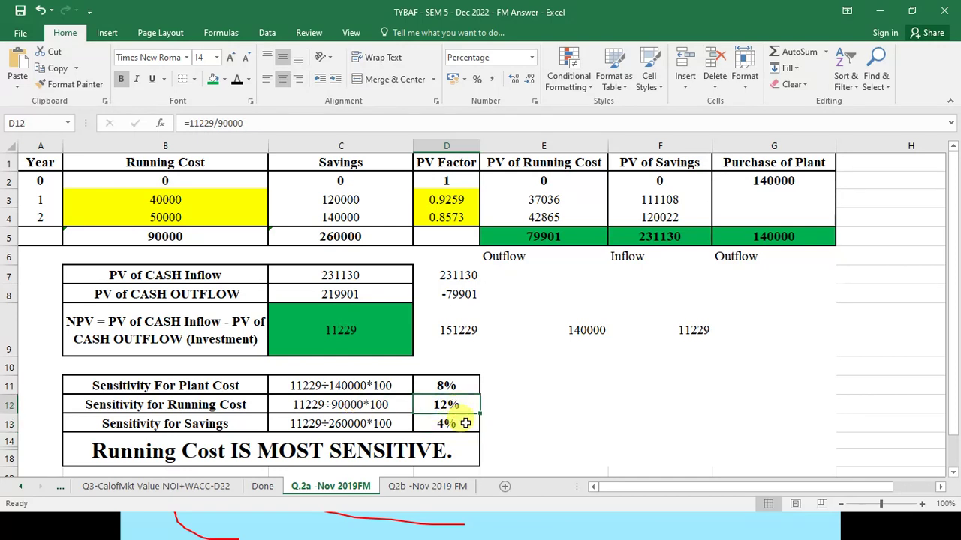
pyautogui.click(324, 379)
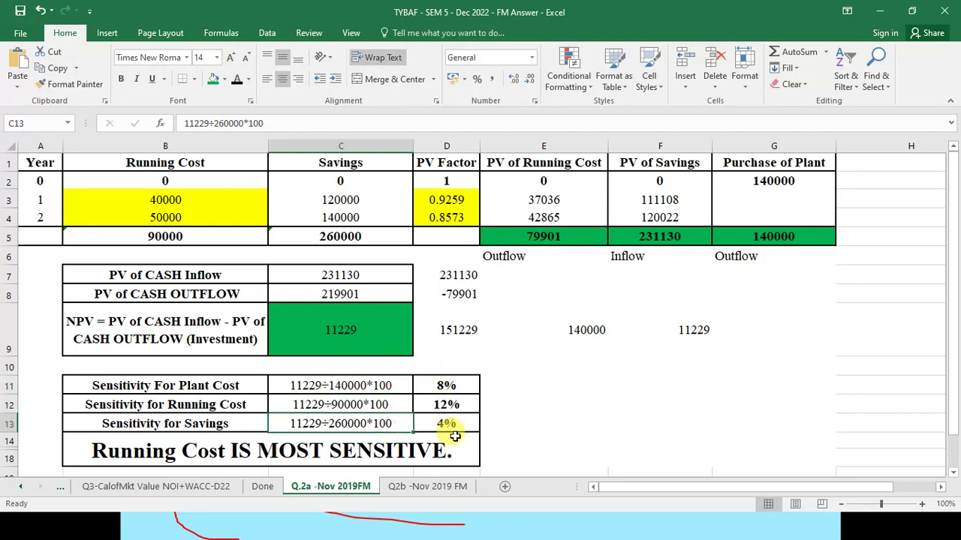
pyautogui.click(447, 406)
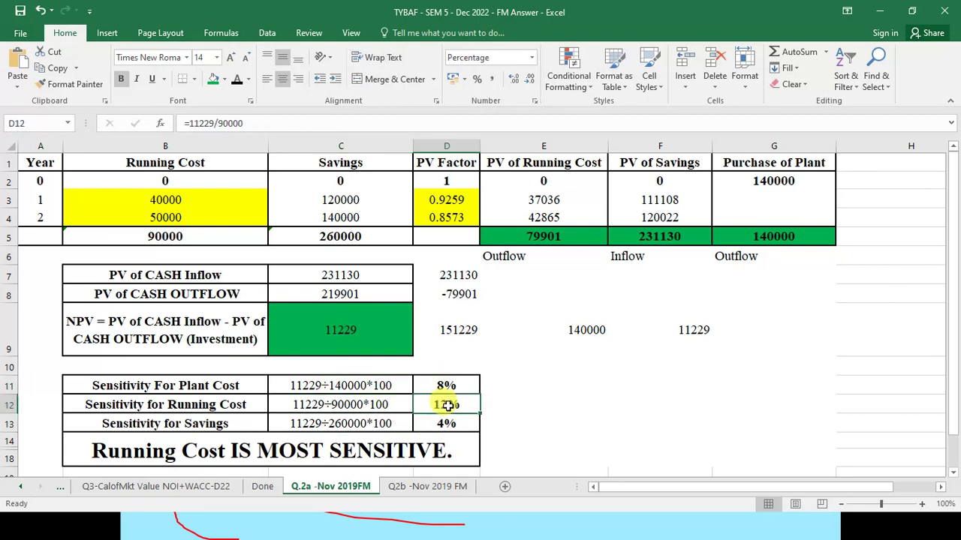
pyautogui.click(218, 409)
pyautogui.click(172, 458)
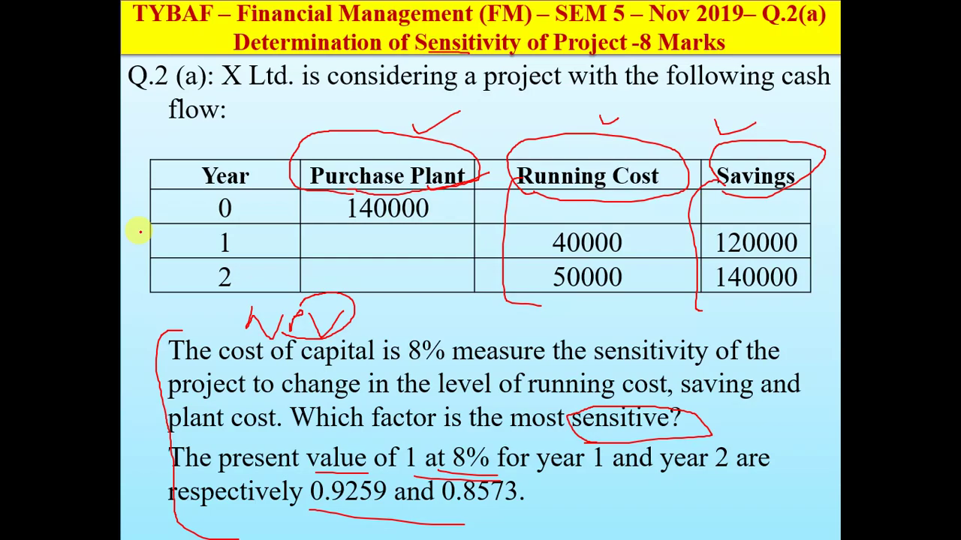
# - Switch to the PowerPoint question slide for Q.2(a) and end its slide show
pyautogui.press('Escape')
pyautogui.press('Escape')
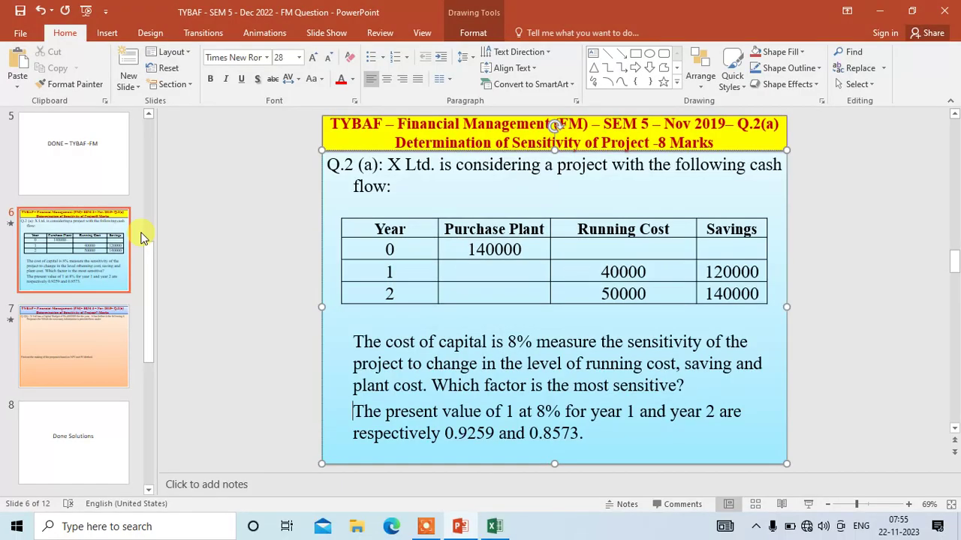